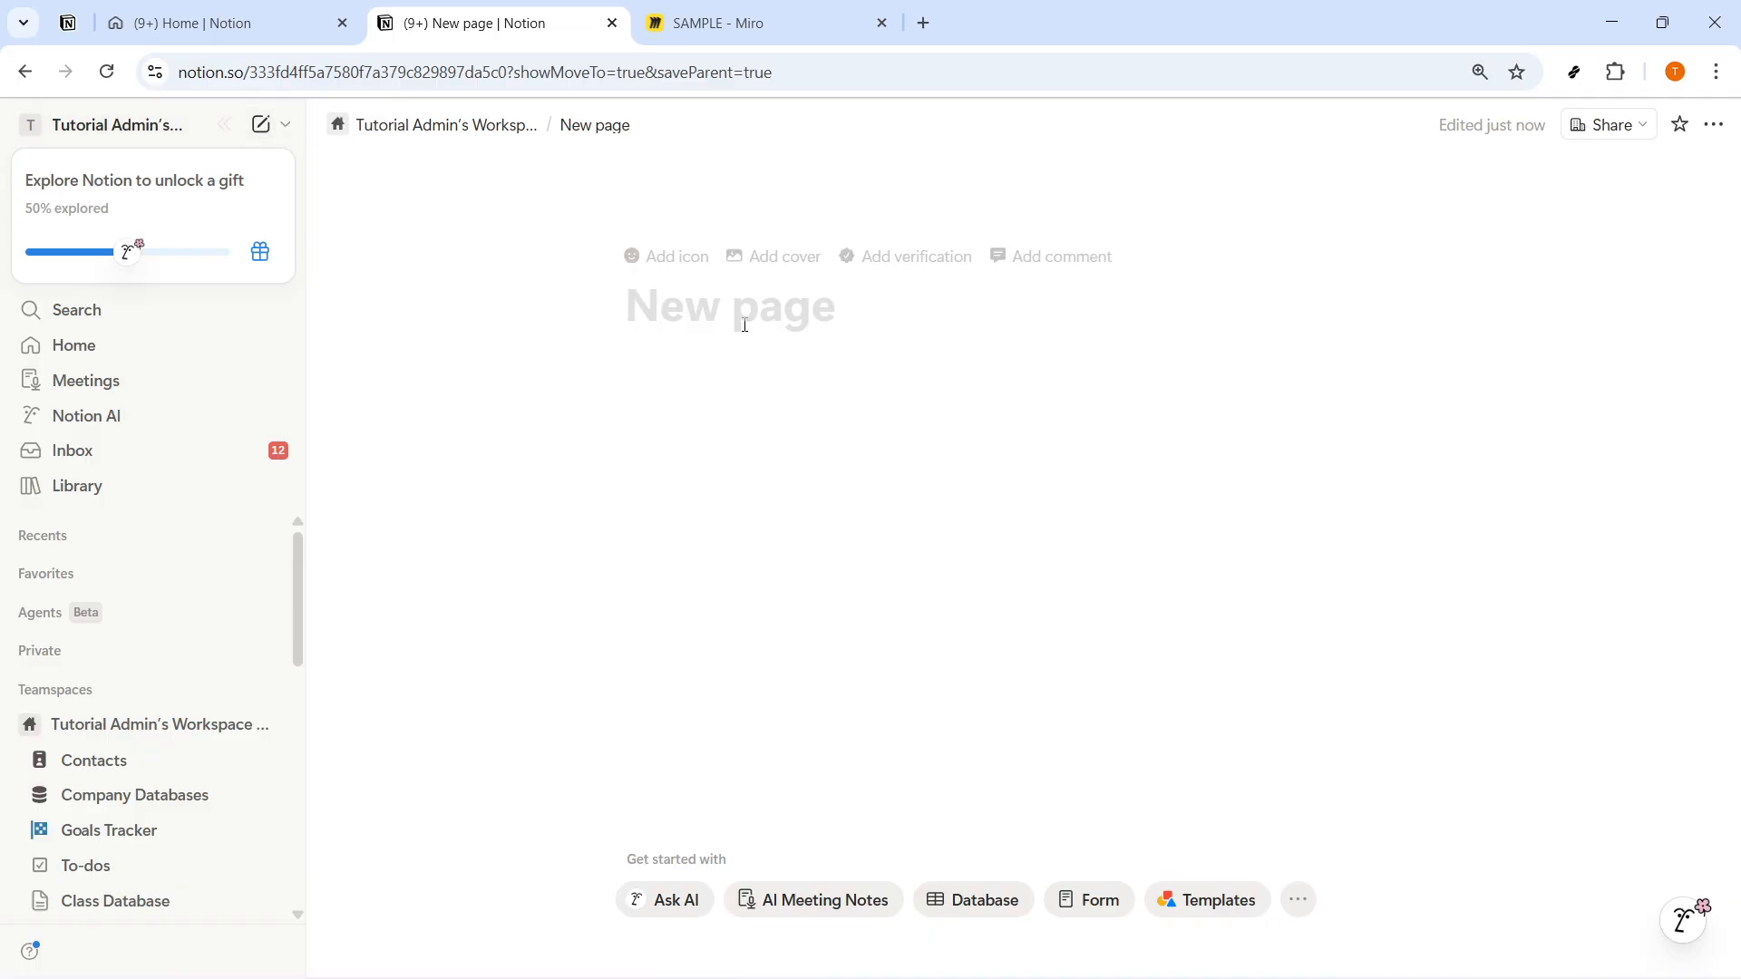
Add a memo icon to the new page and title it "HANDWRITING NOTES".
left_click(698, 265)
left_click(468, 510)
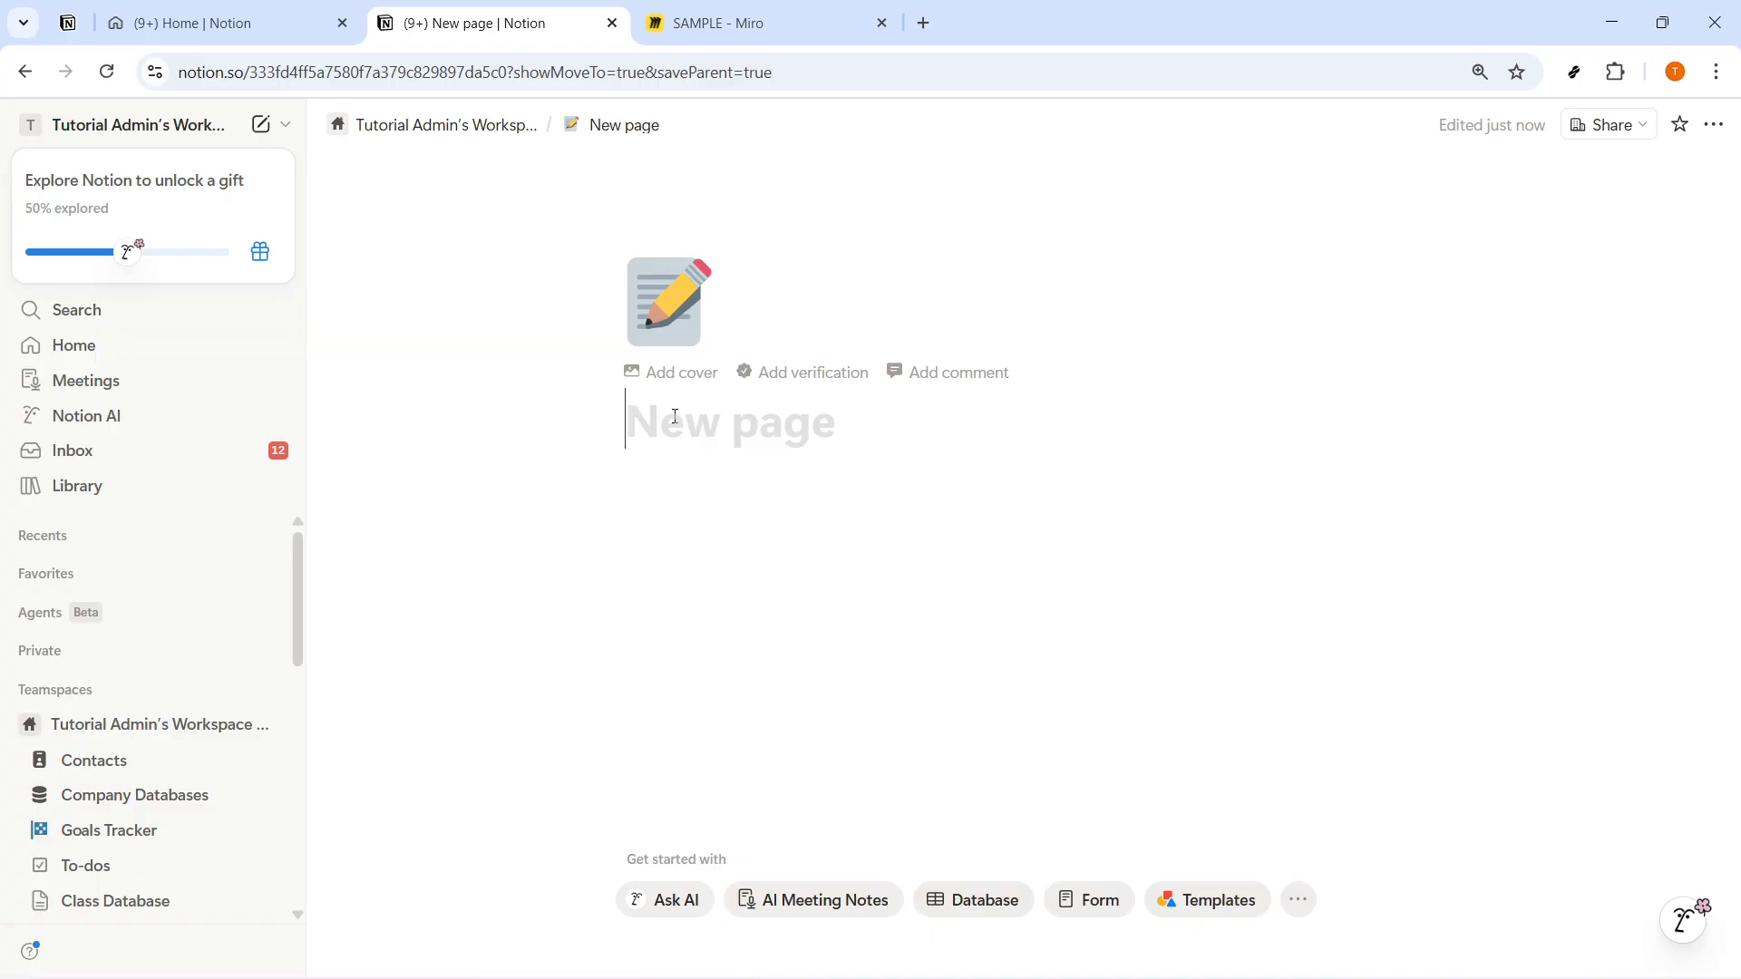
type("HANDWR")
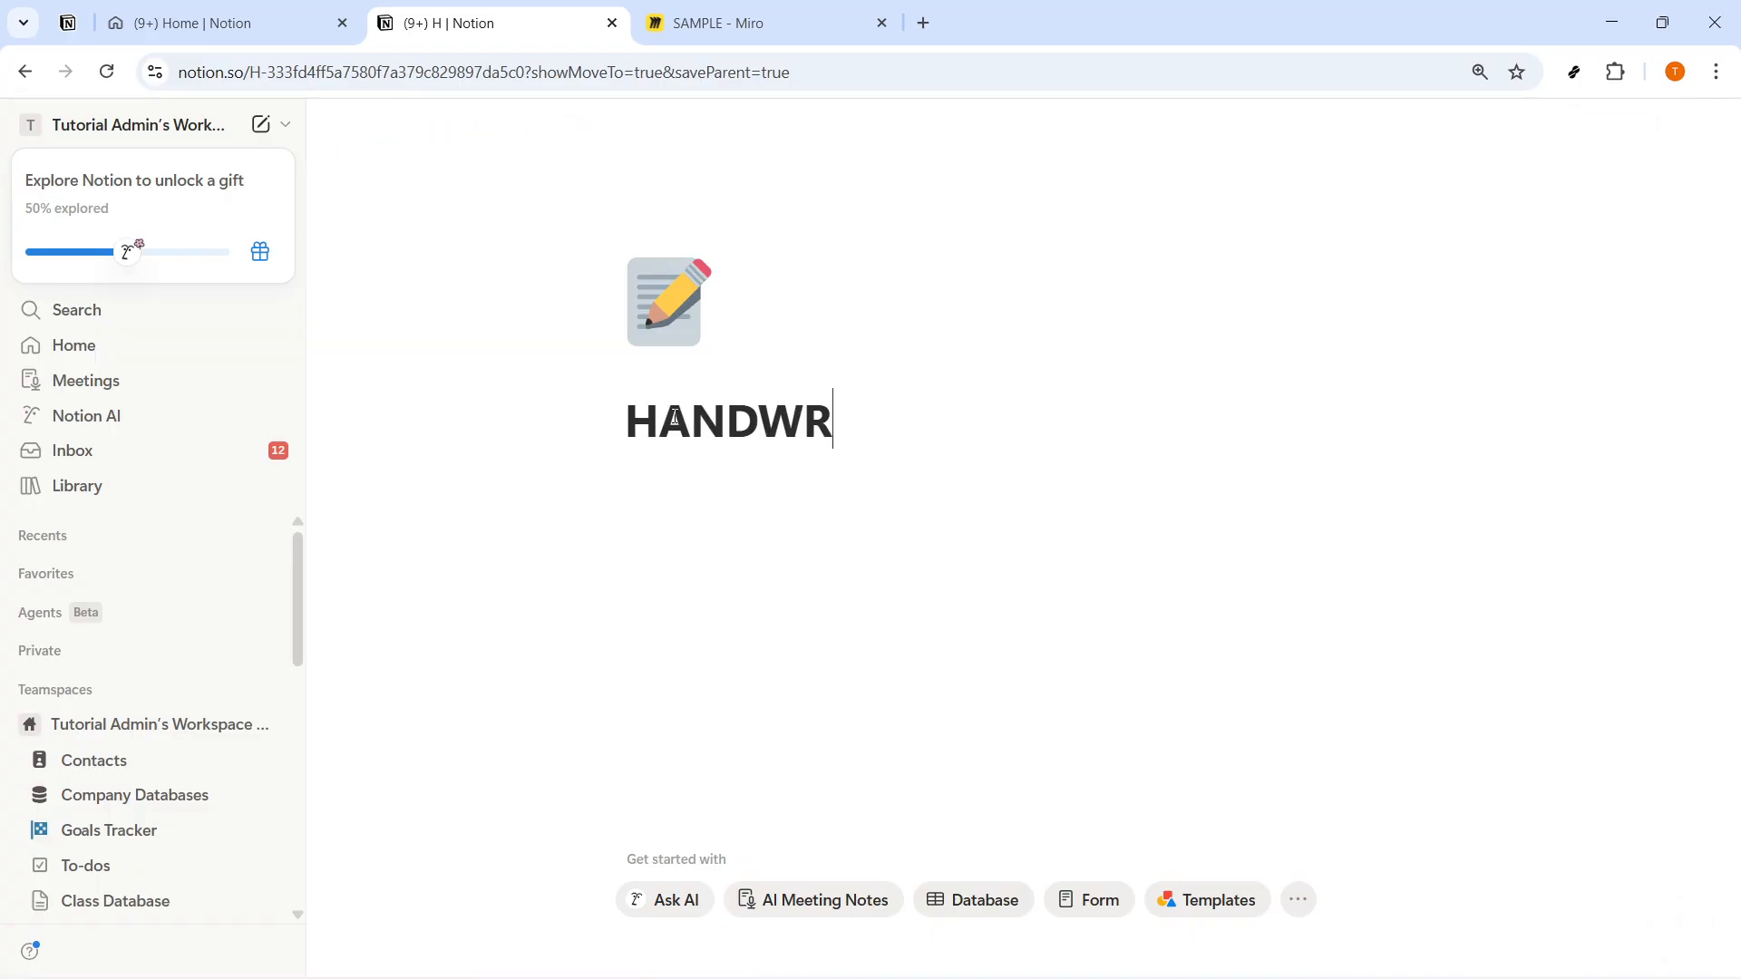
type("ITING NO")
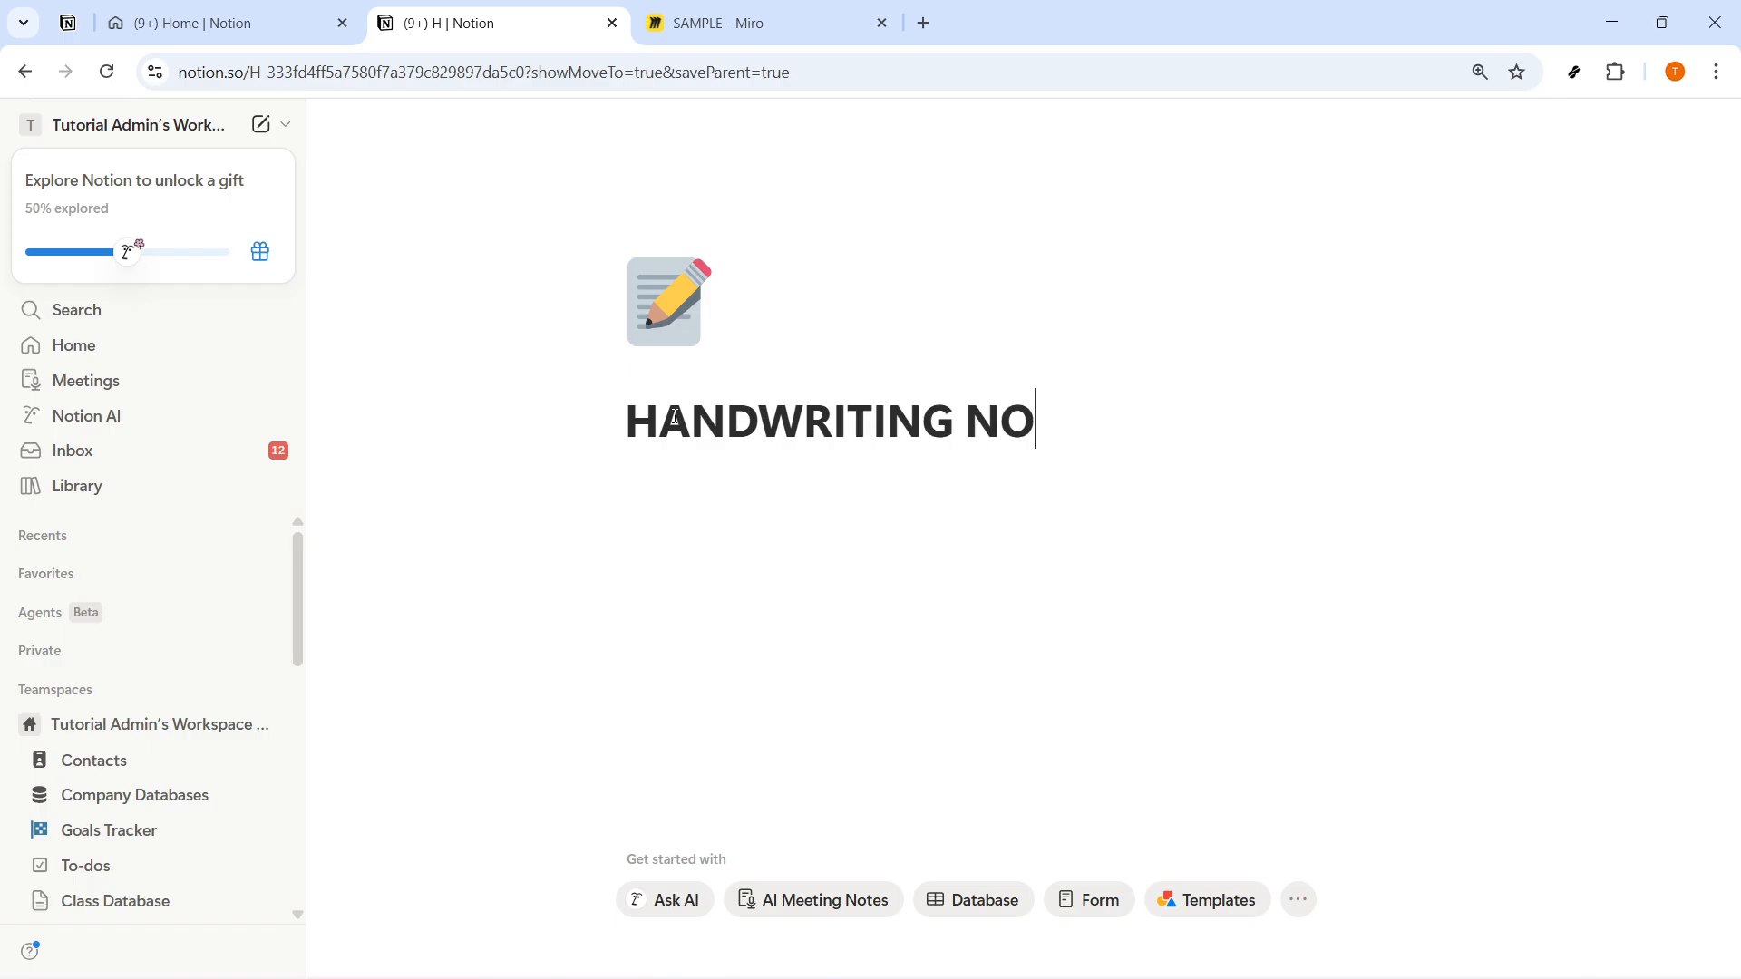
type("TES")
key("Return")
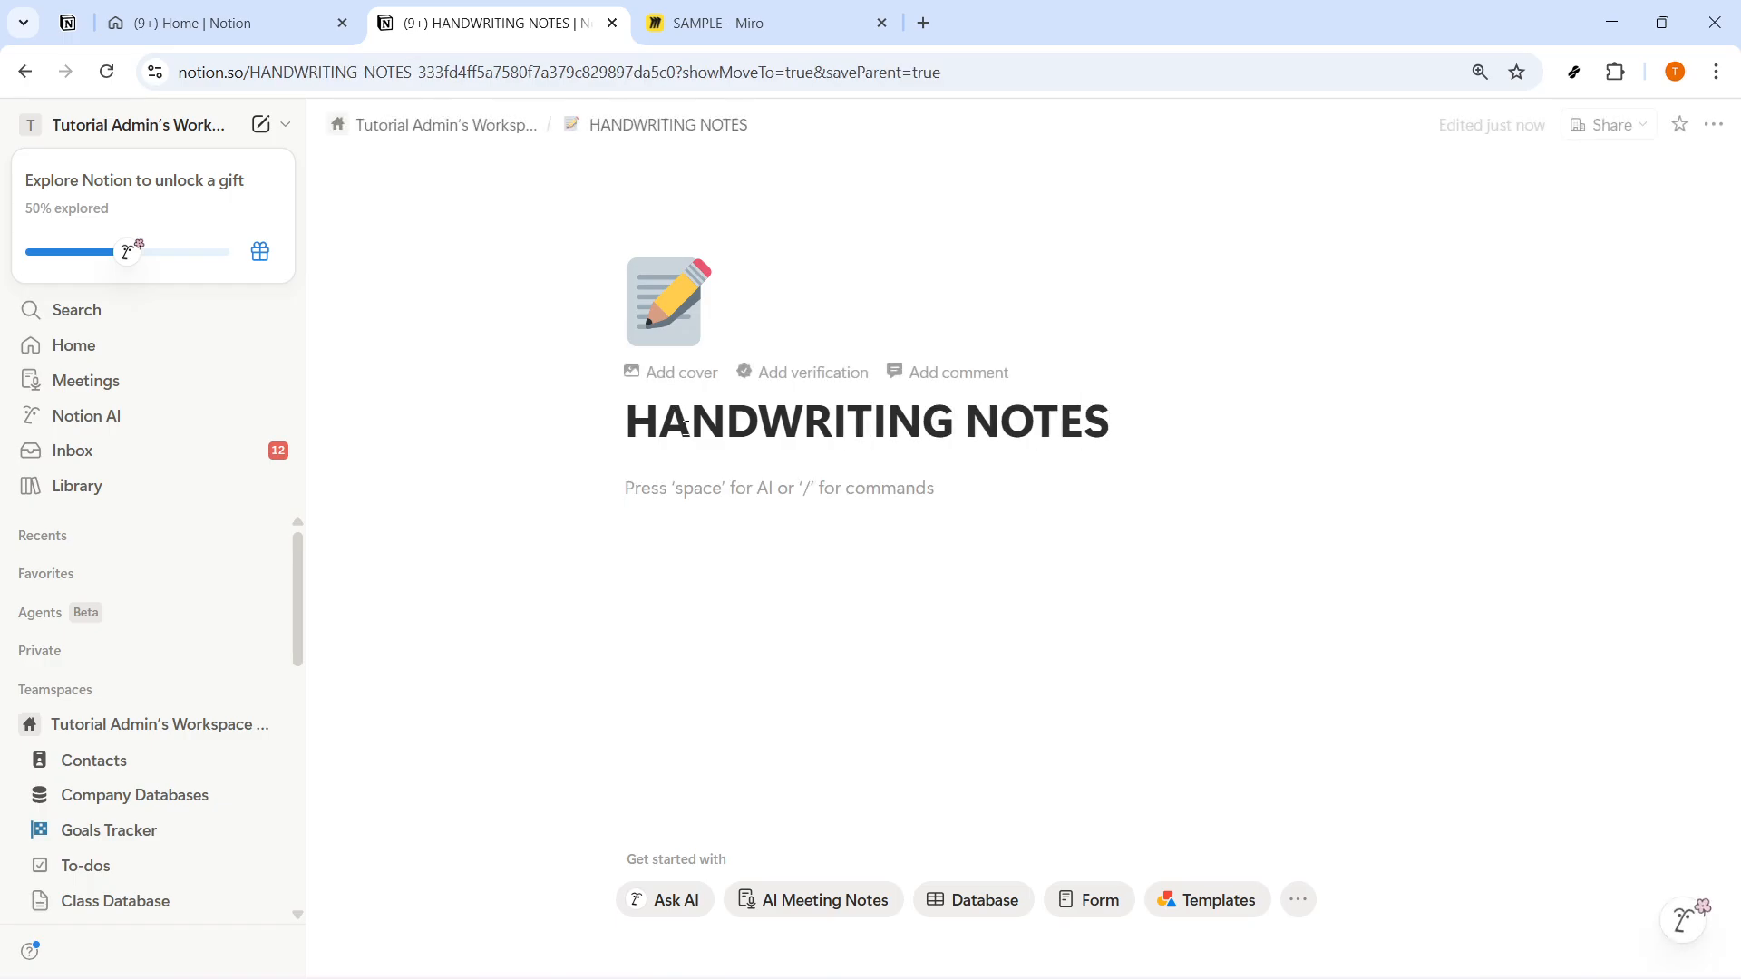
Insert an Embed block below the page title, check its Upload option, and return its source to Link.
type("/EMBED")
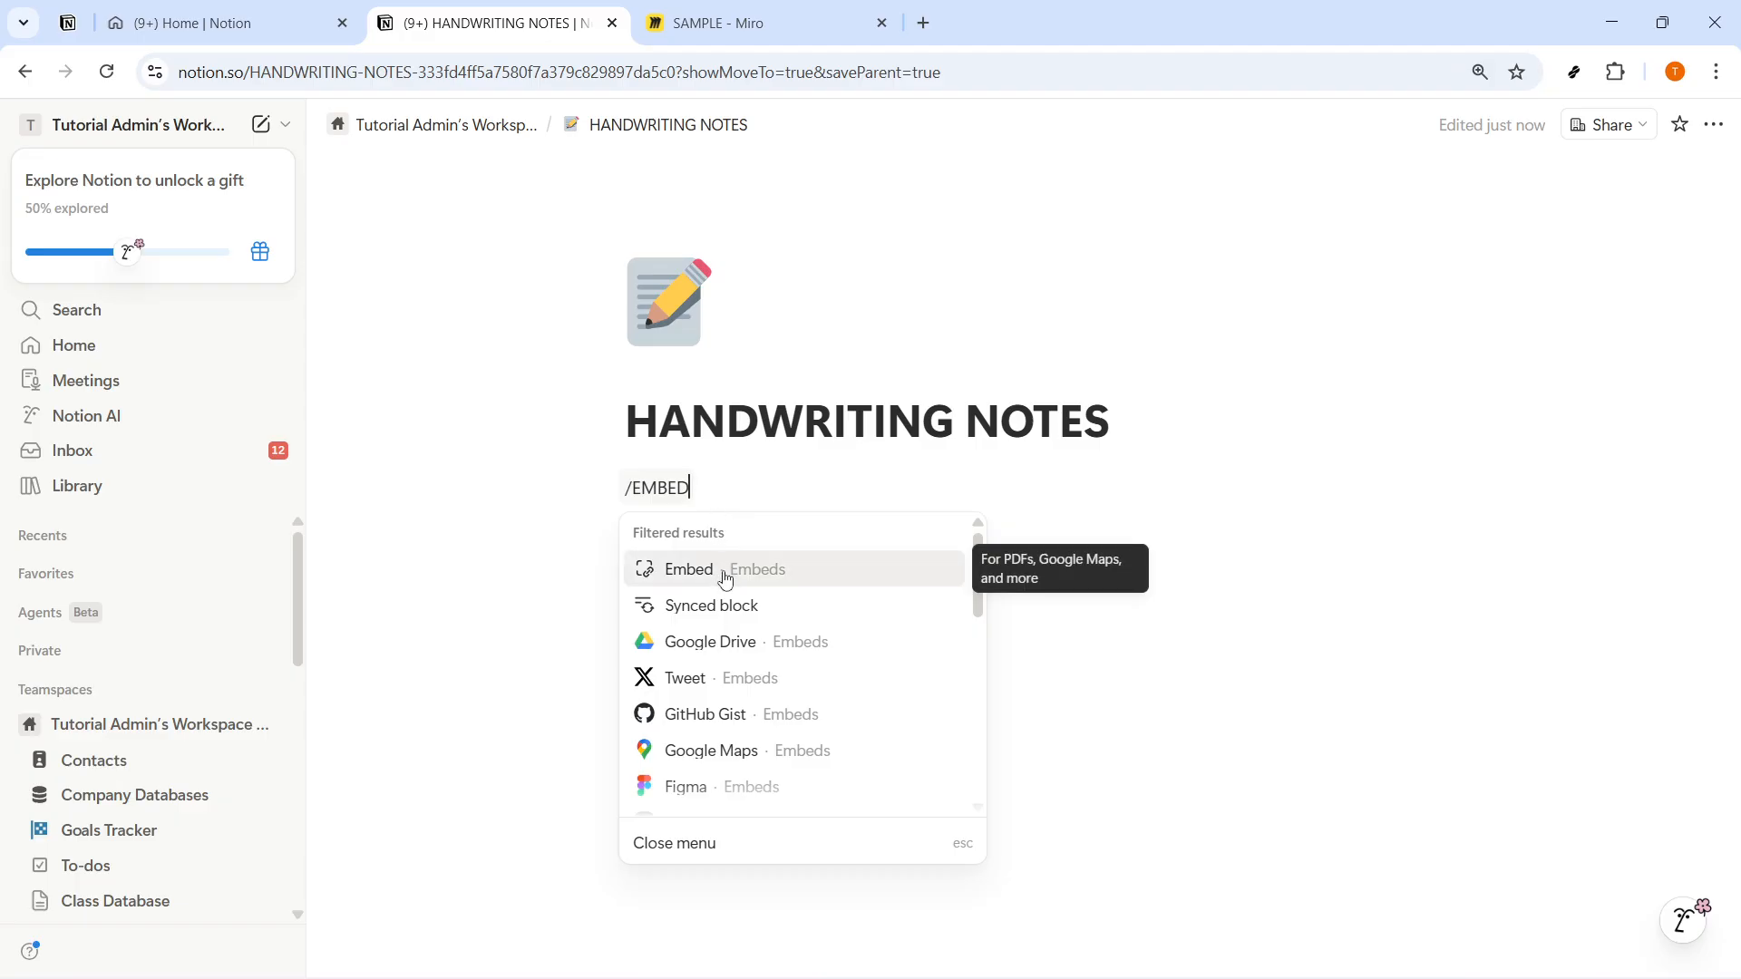
left_click(726, 578)
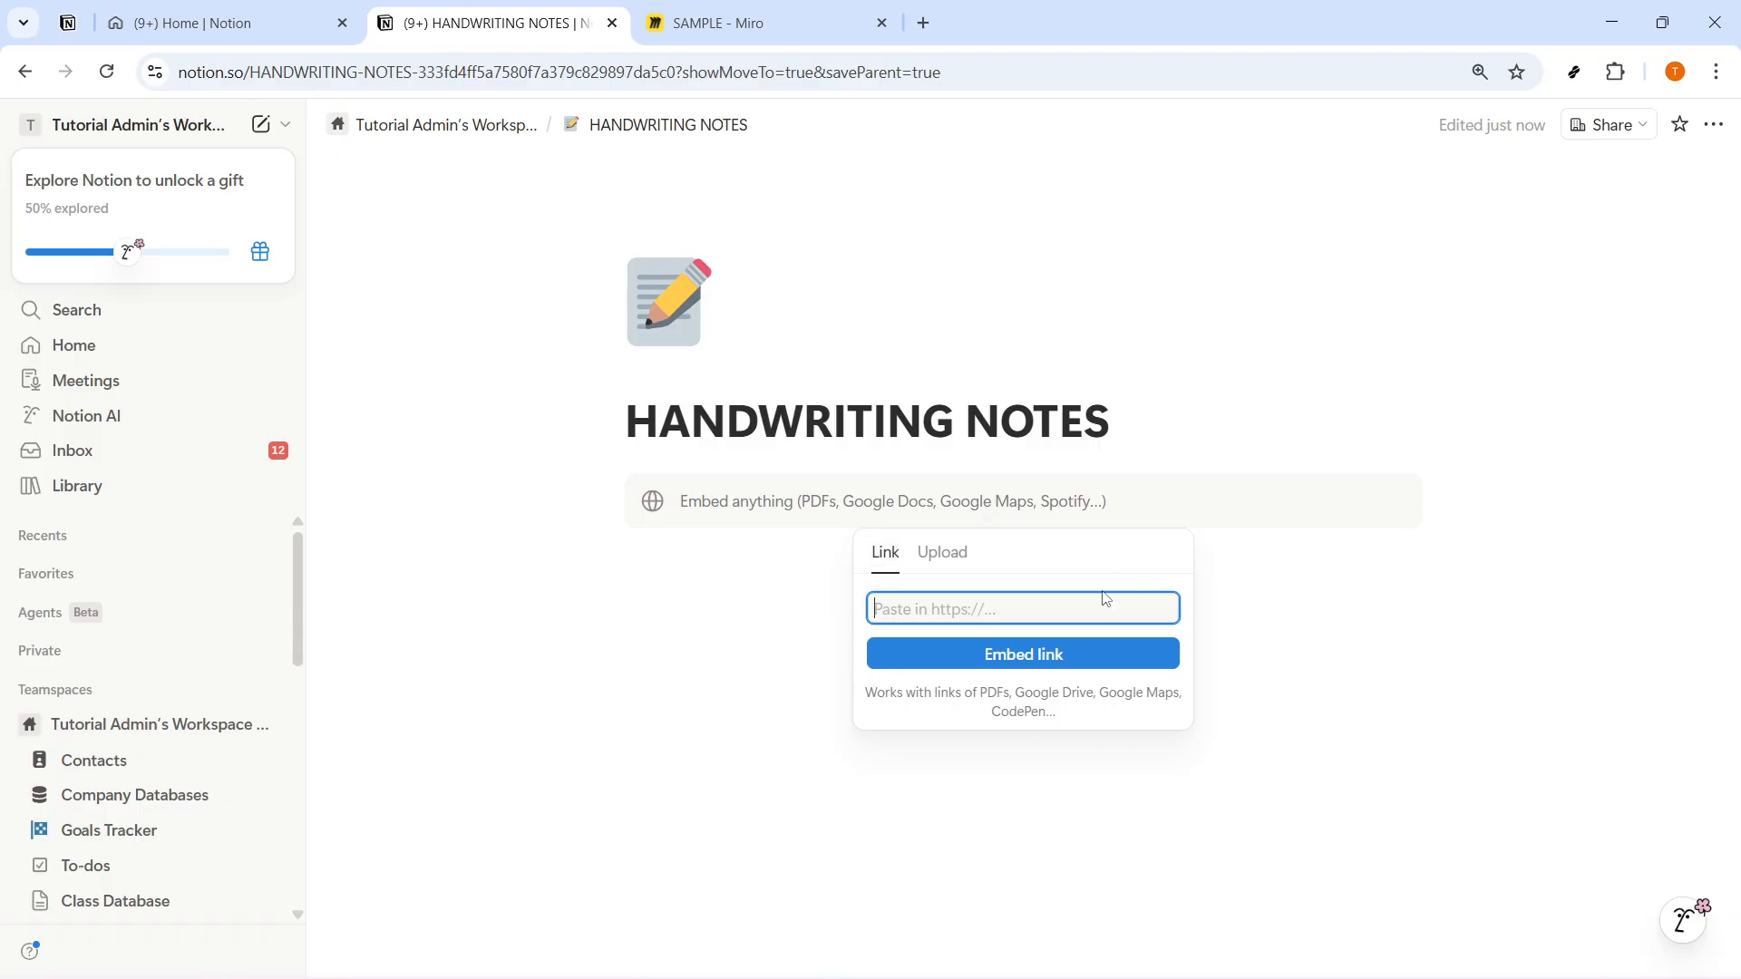
left_click(943, 555)
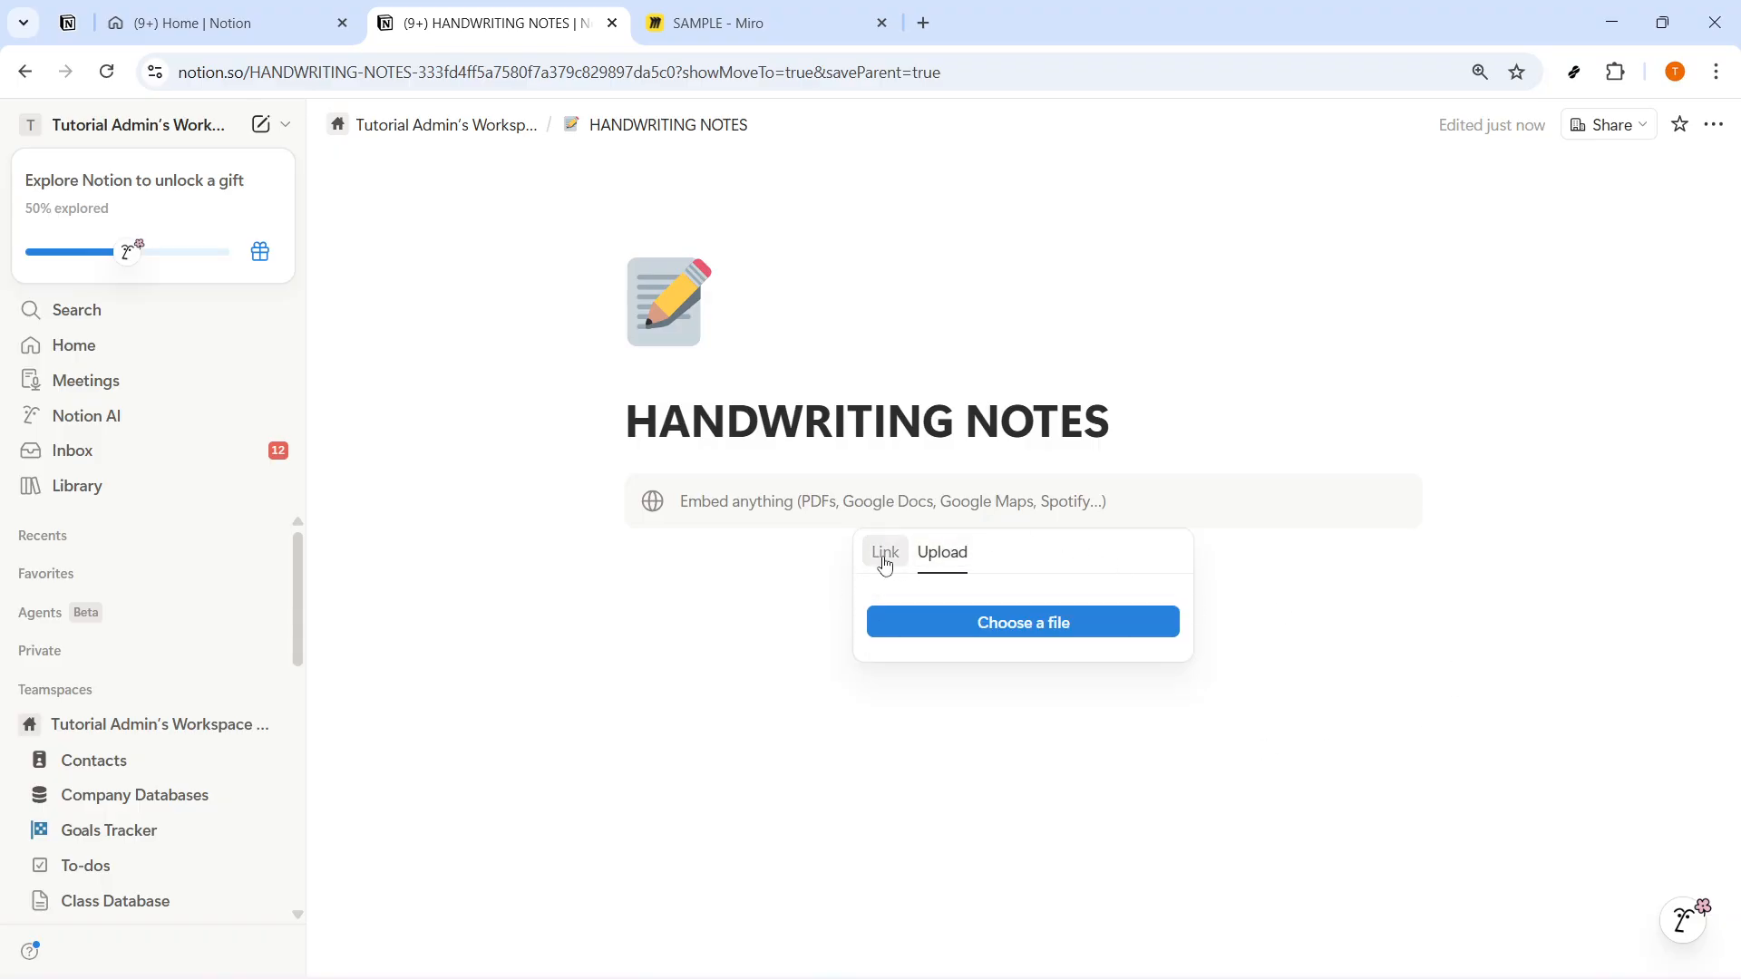
left_click(885, 554)
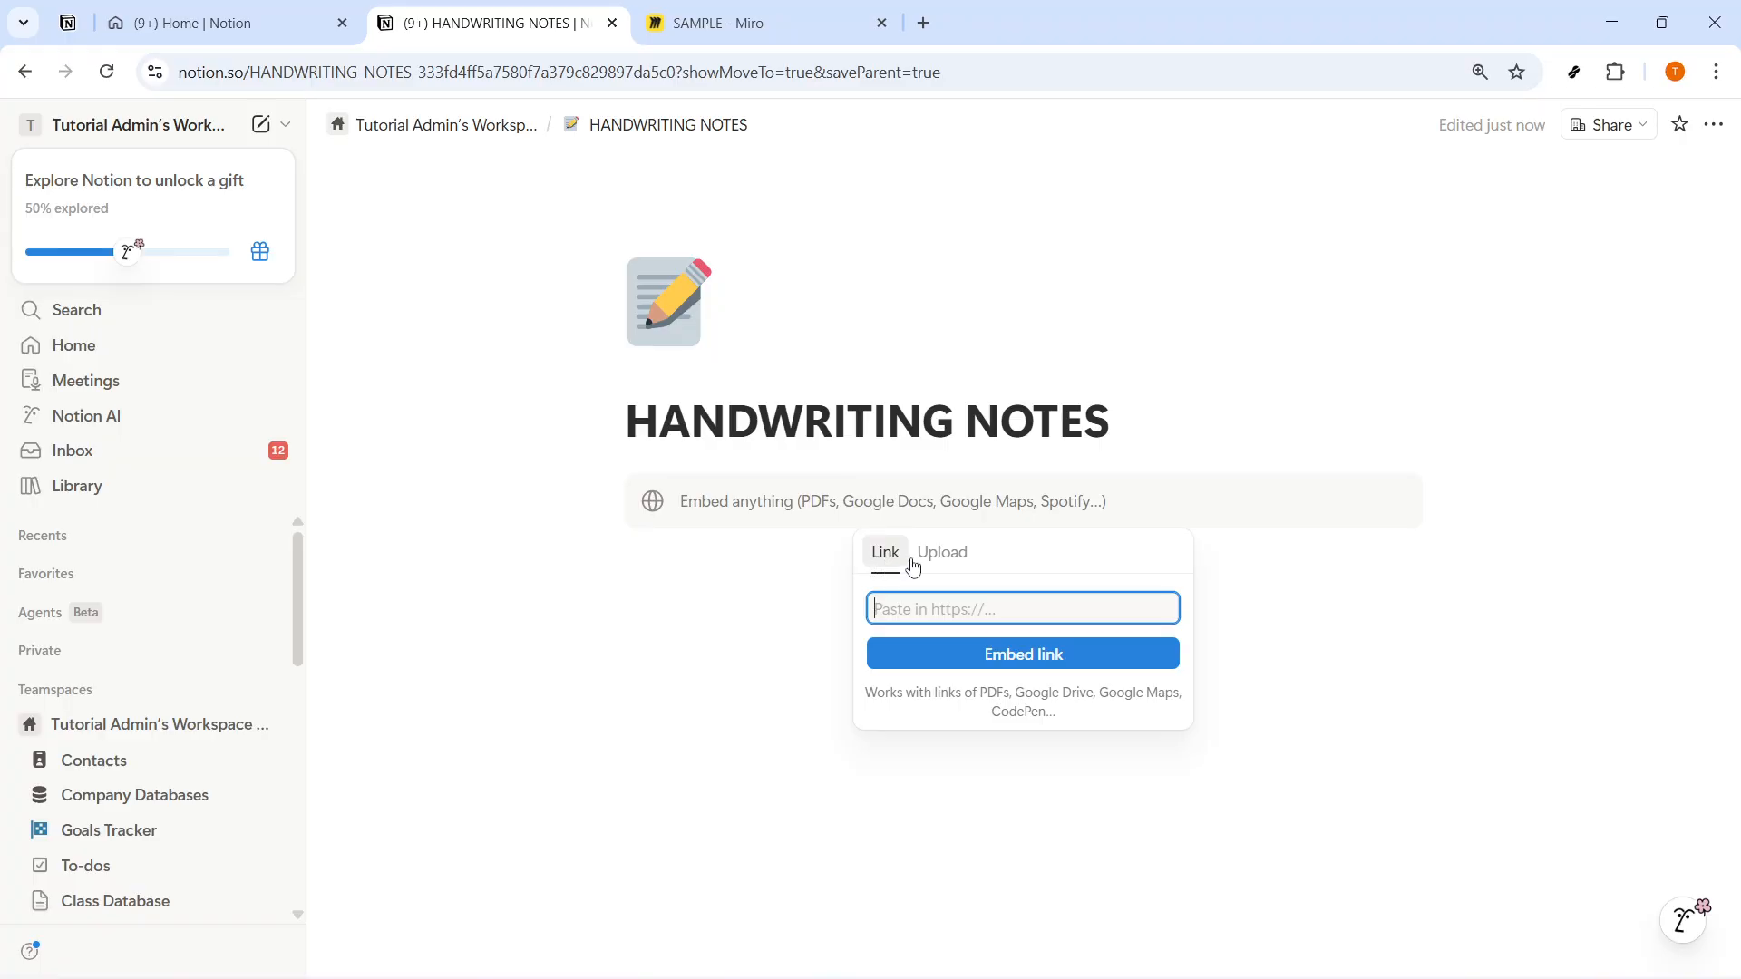
left_click(1144, 508)
left_click(1075, 510)
left_click(976, 70)
Switch to the SAMPLE board in Miro and handwrite "Lorem" and the start of a second word with the pen.
key("ctrl+Tab")
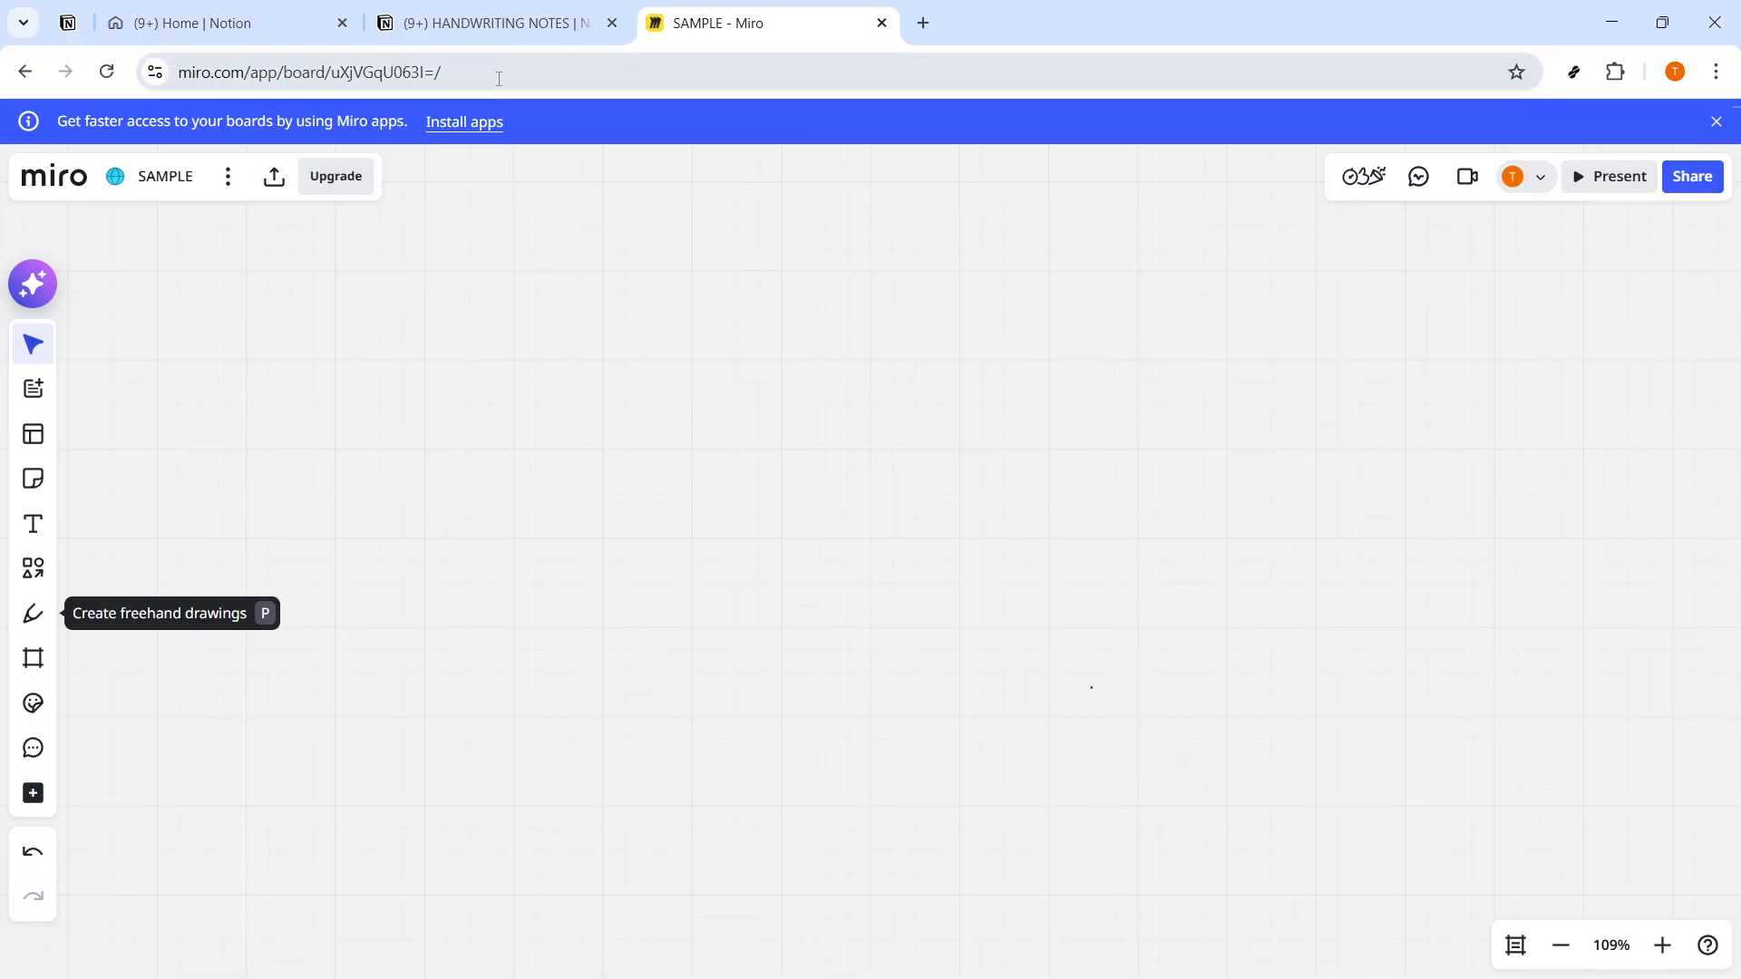
left_click(190, 74)
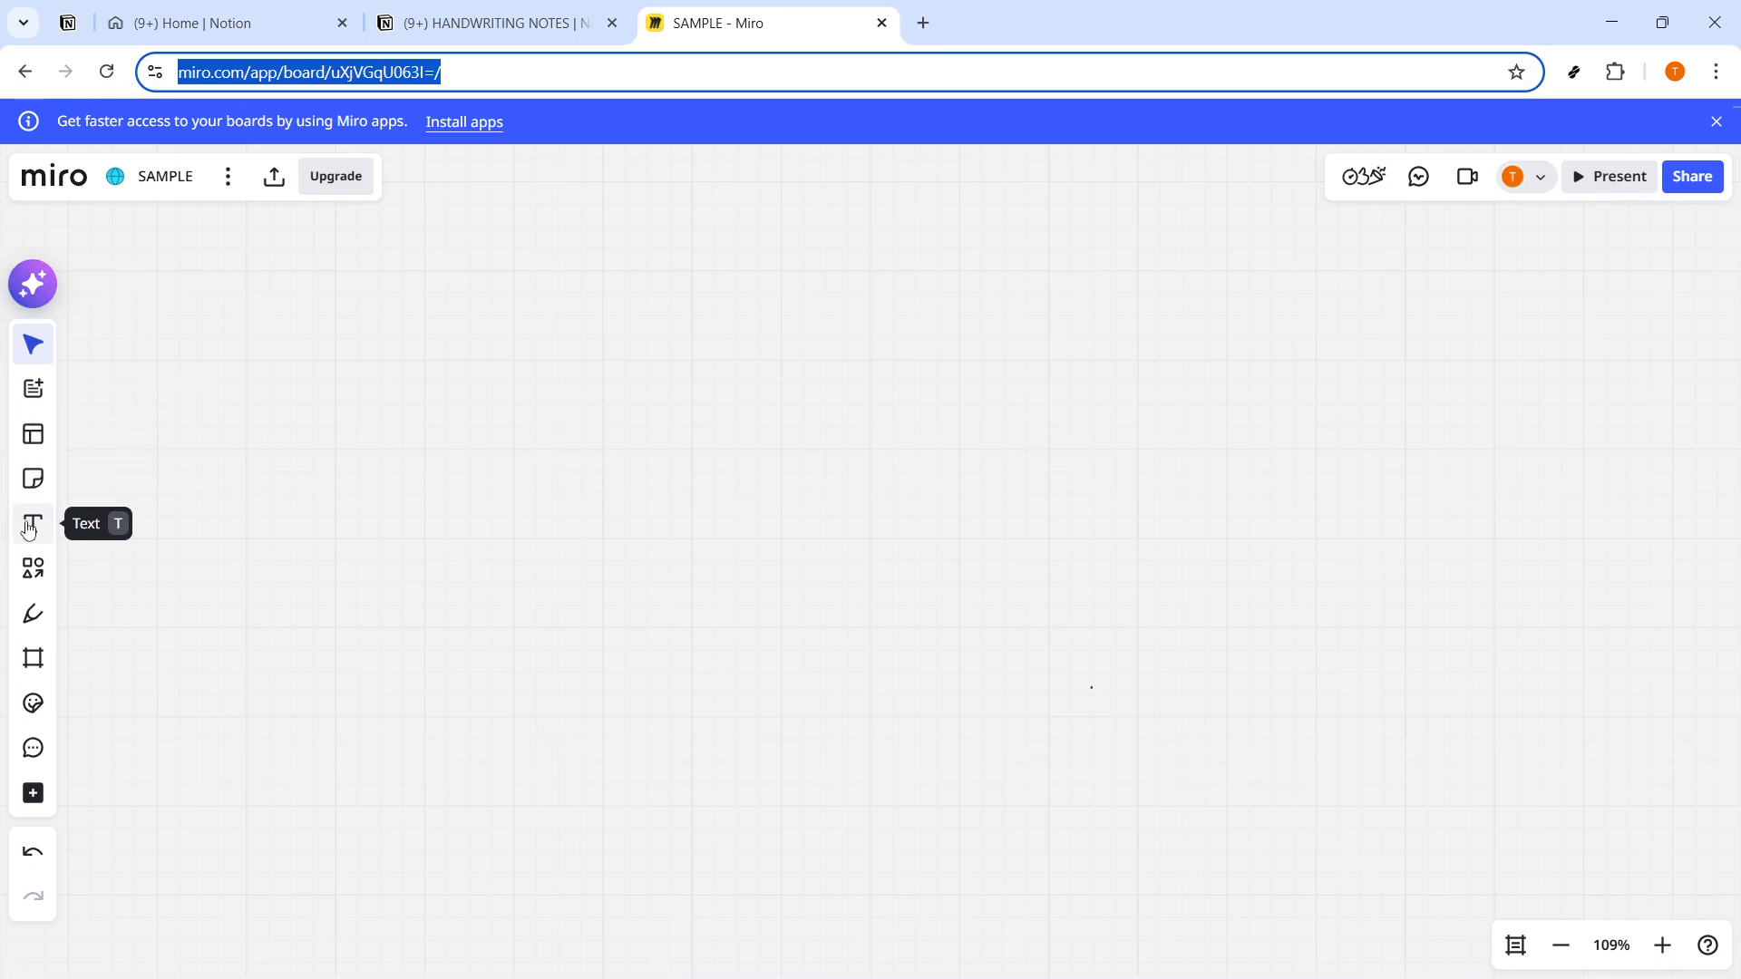
left_click(35, 616)
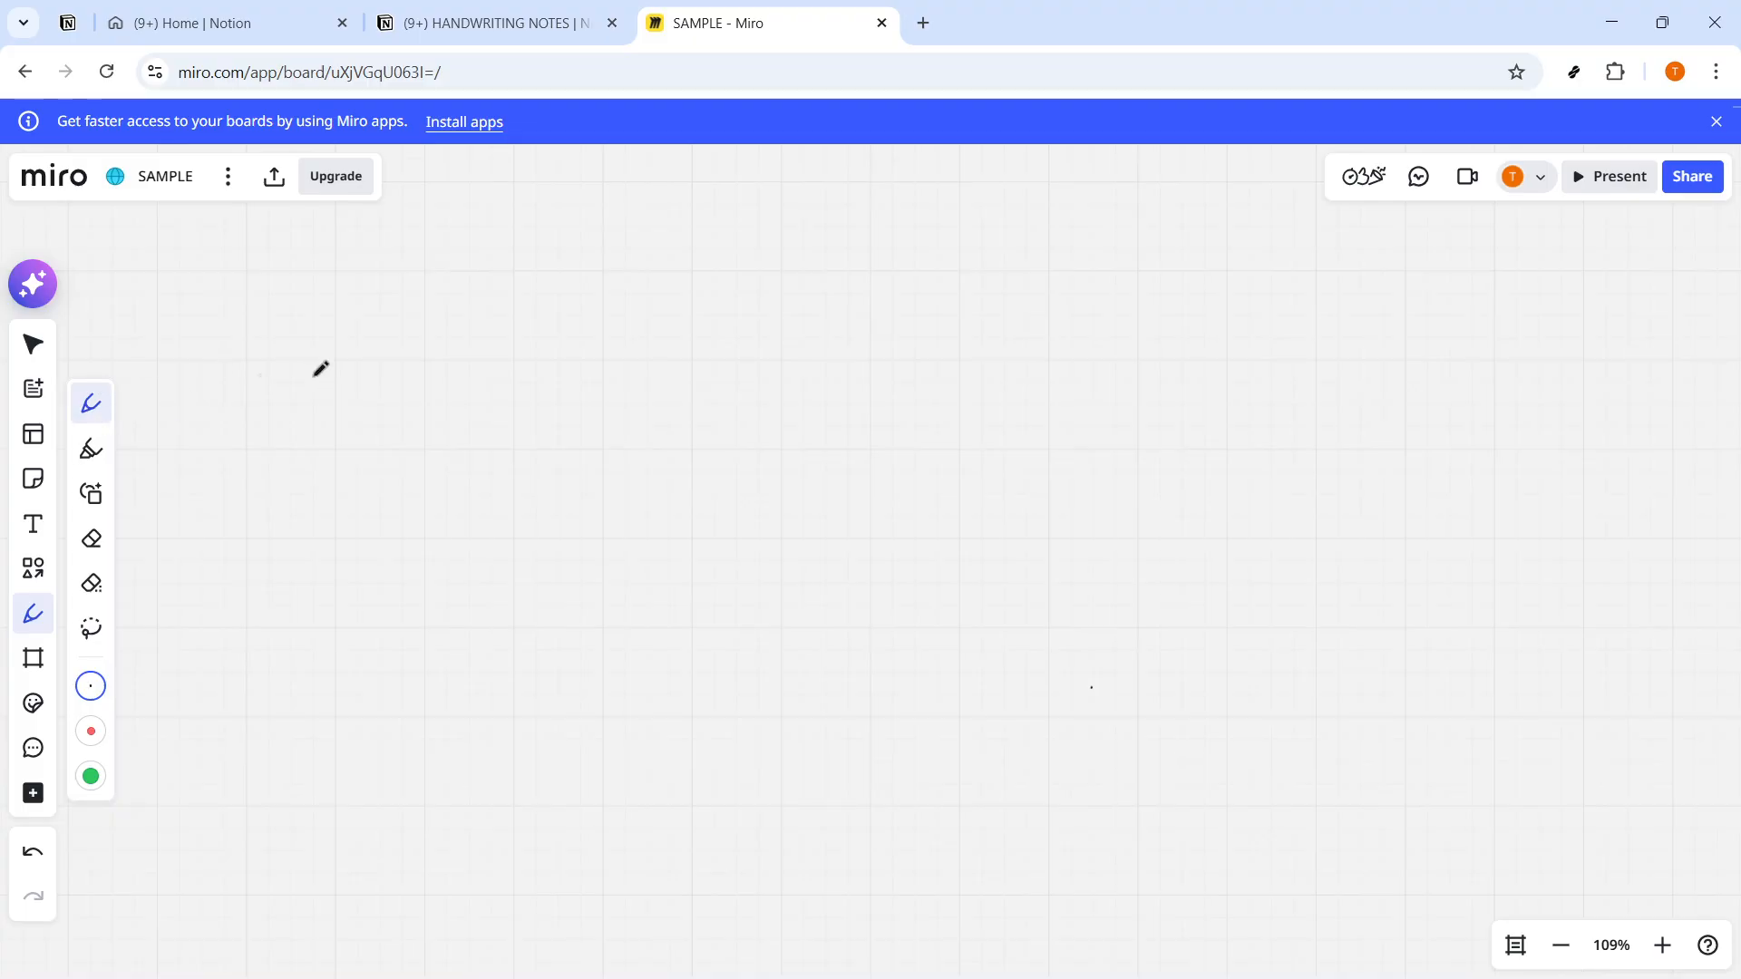
mouse_move(575, 380)
left_mouse_down()
mouse_move(598, 448)
mouse_move(721, 458)
mouse_move(752, 434)
mouse_move(712, 410)
left_mouse_up()
mouse_move(850, 365)
left_mouse_down()
mouse_move(879, 459)
mouse_move(938, 445)
left_mouse_up()
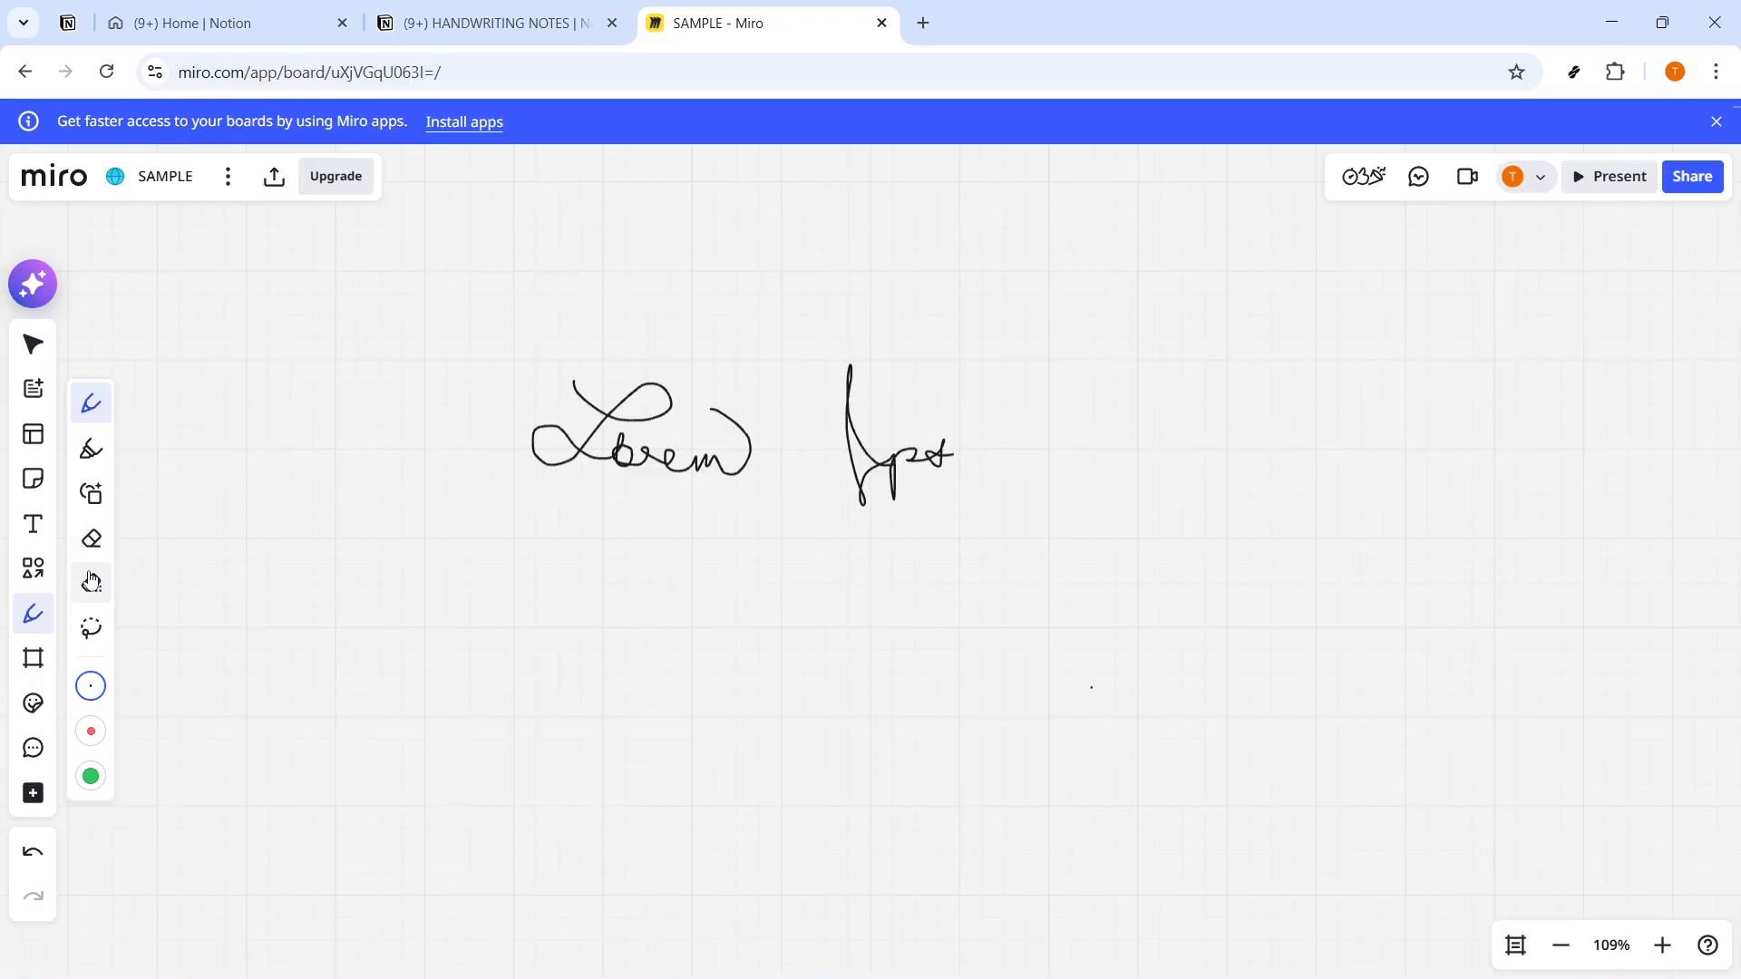
Erase the misdrawn second word and handwrite "Ipsum" beside "Lorem" with the pen.
left_click(91, 538)
left_click_drag(766, 396, 921, 420)
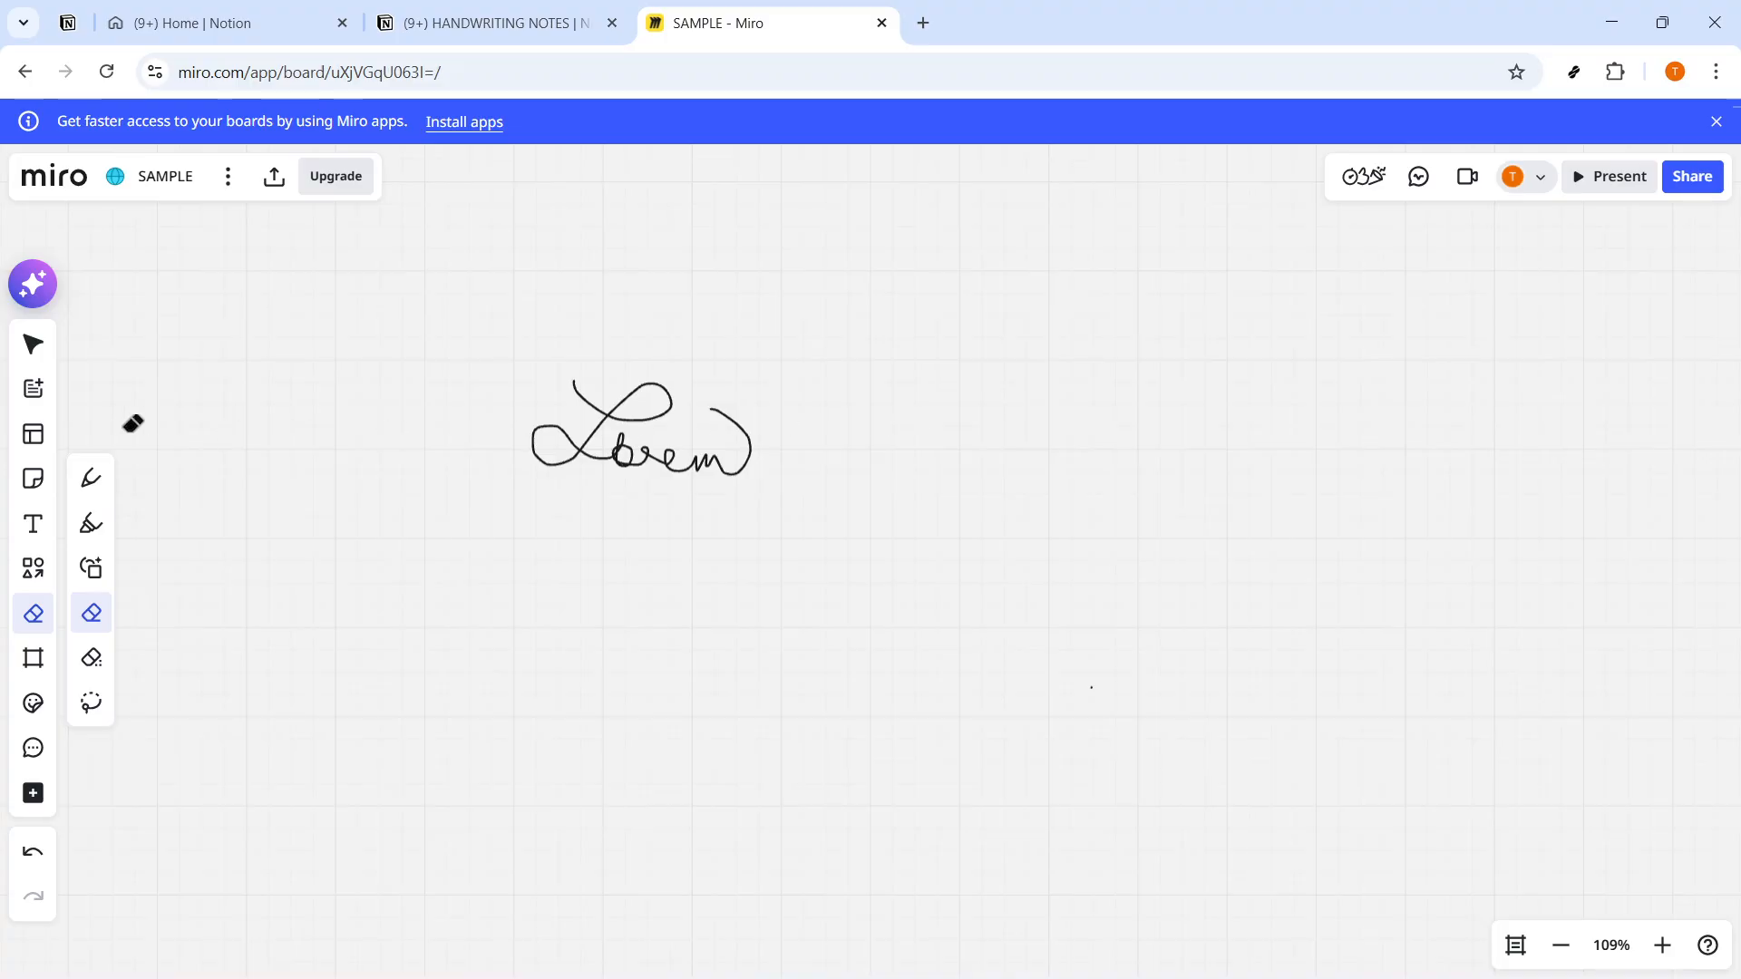
left_click(91, 479)
mouse_move(845, 475)
left_mouse_down()
mouse_move(860, 386)
mouse_move(936, 453)
mouse_move(1020, 441)
mouse_move(1027, 469)
left_mouse_up()
Draw an underline flourish beneath the handwritten words and erase it.
mouse_move(565, 527)
left_mouse_down()
mouse_move(852, 573)
mouse_move(816, 587)
left_mouse_up()
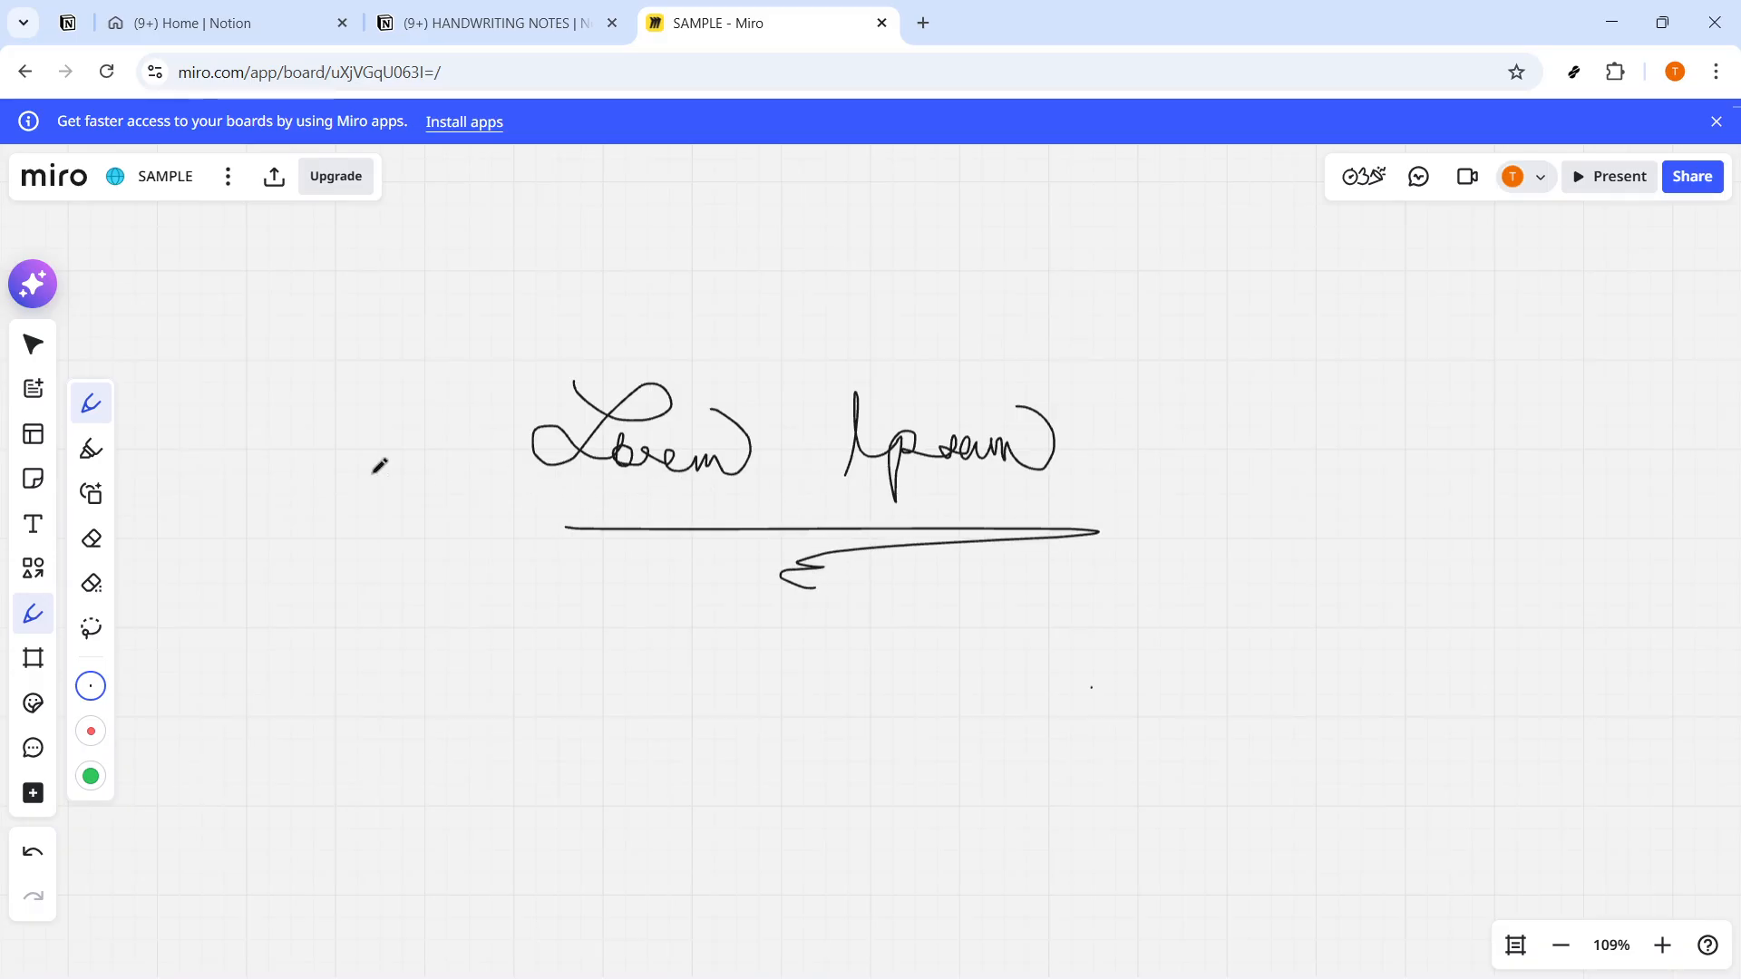
left_click(91, 539)
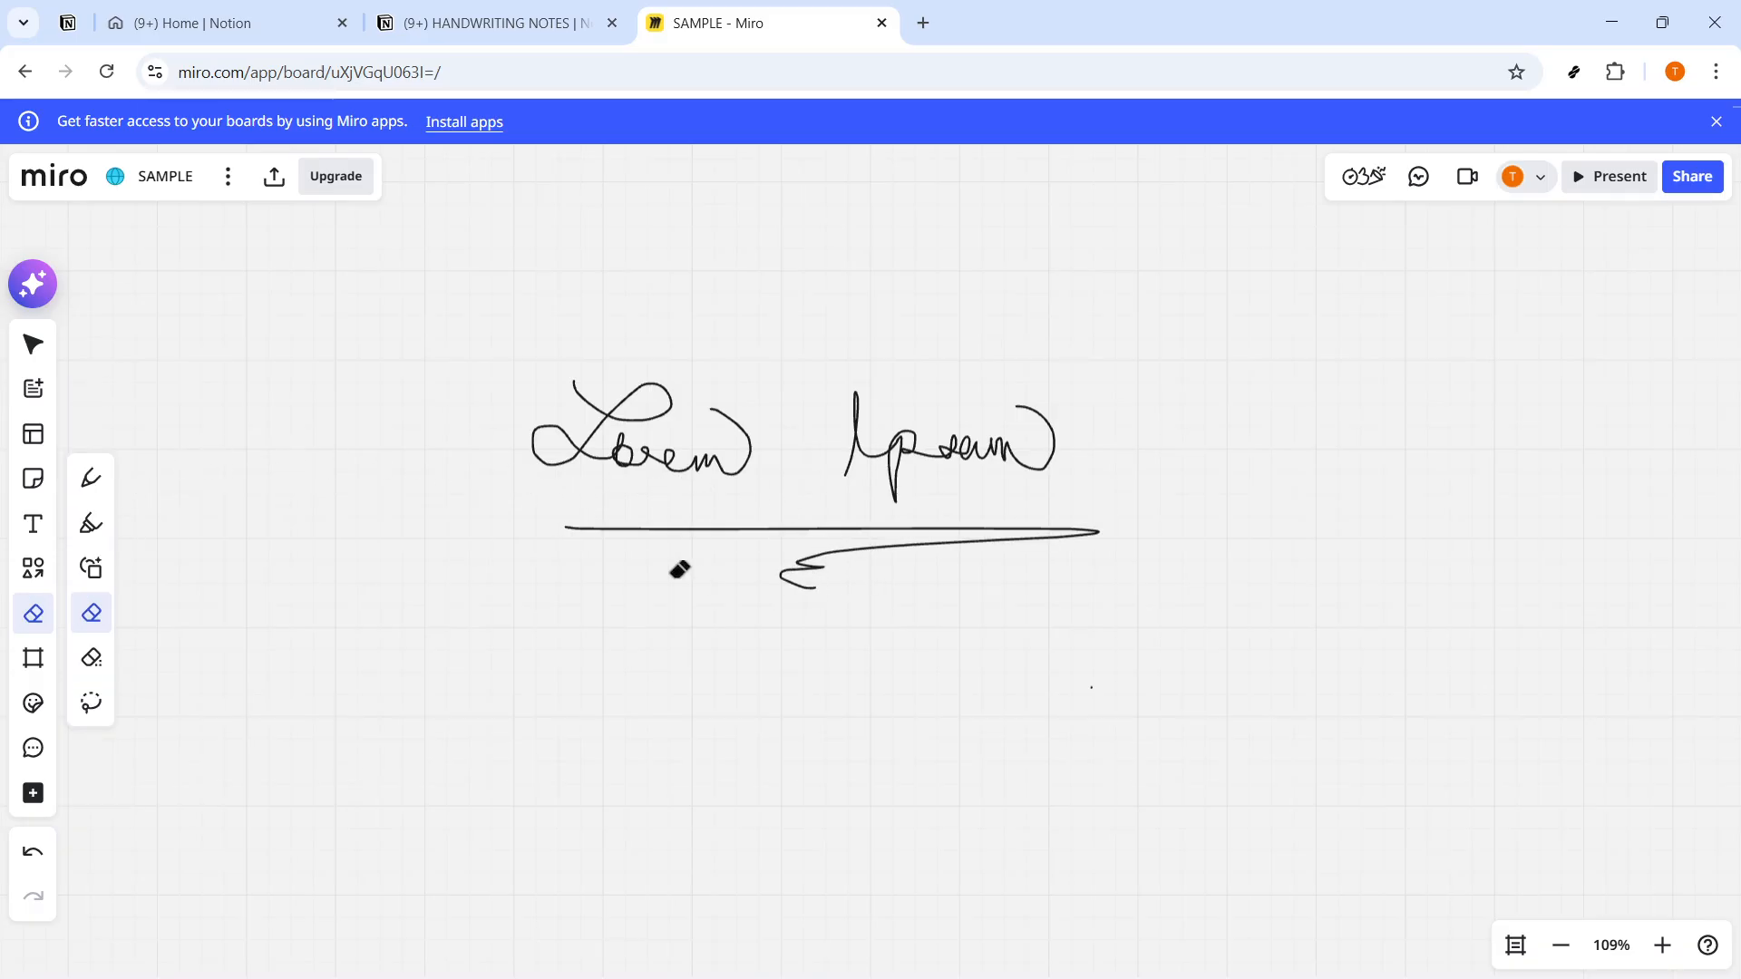
left_click_drag(680, 567, 844, 580)
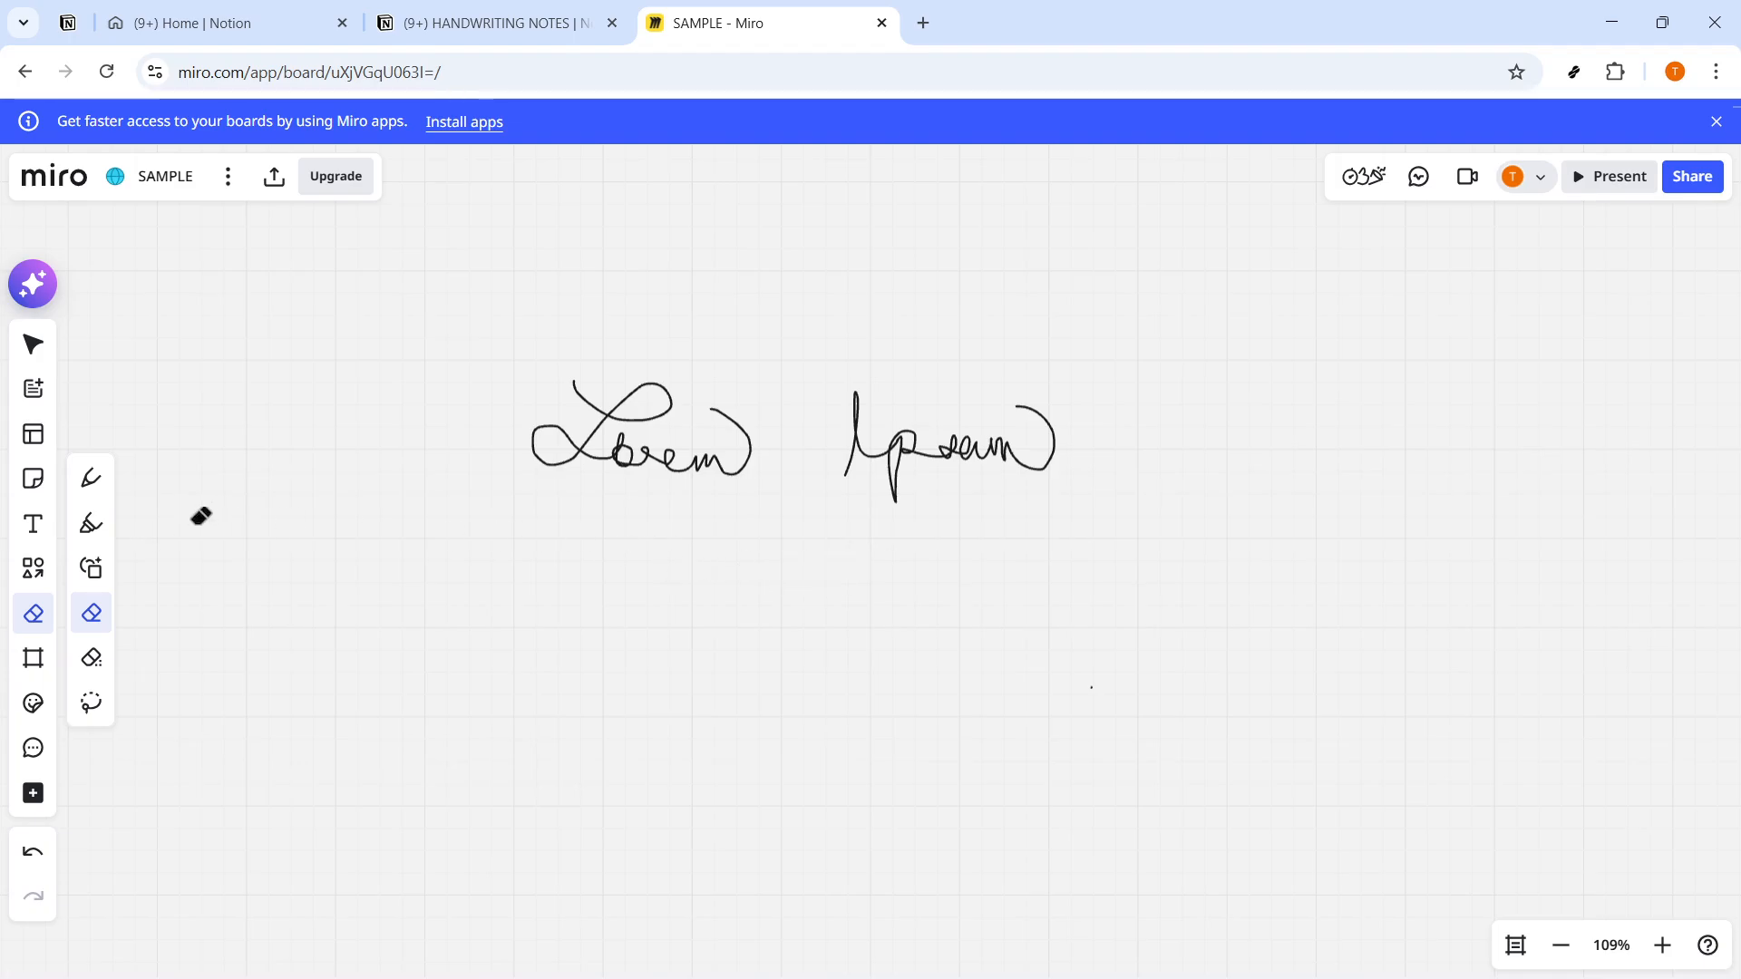
Choose the Highlighter with the light red color preset for marking the handwriting.
left_click(91, 523)
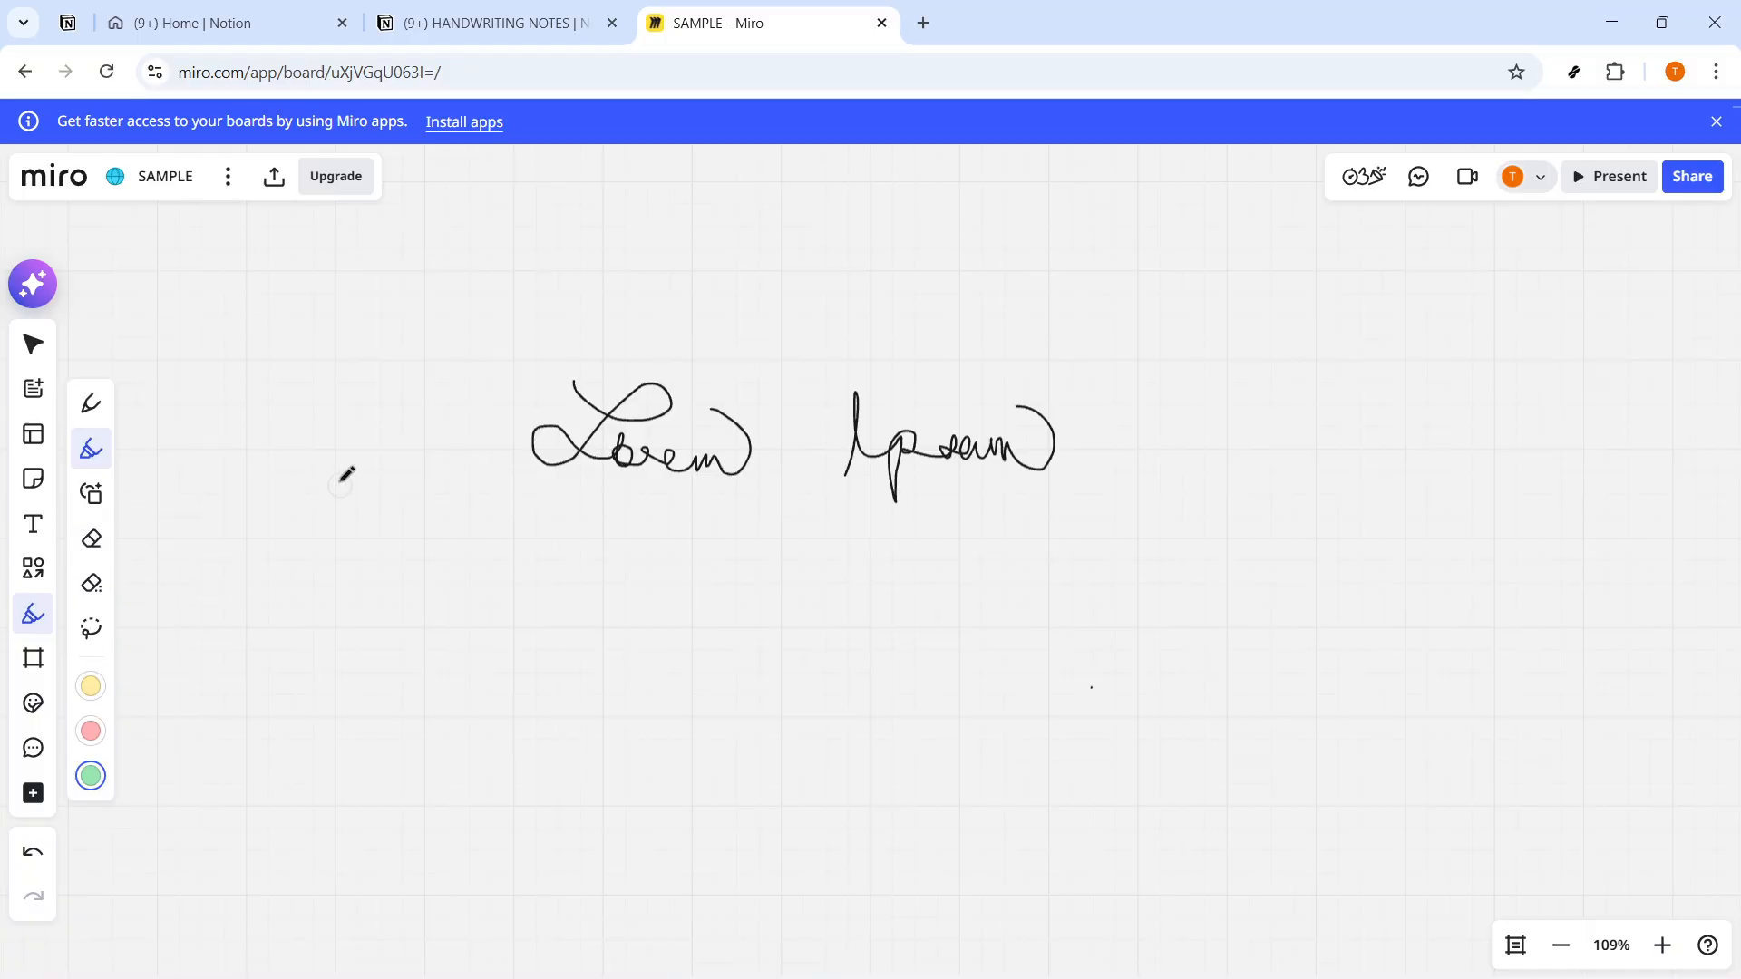
left_click(94, 692)
left_click(100, 729)
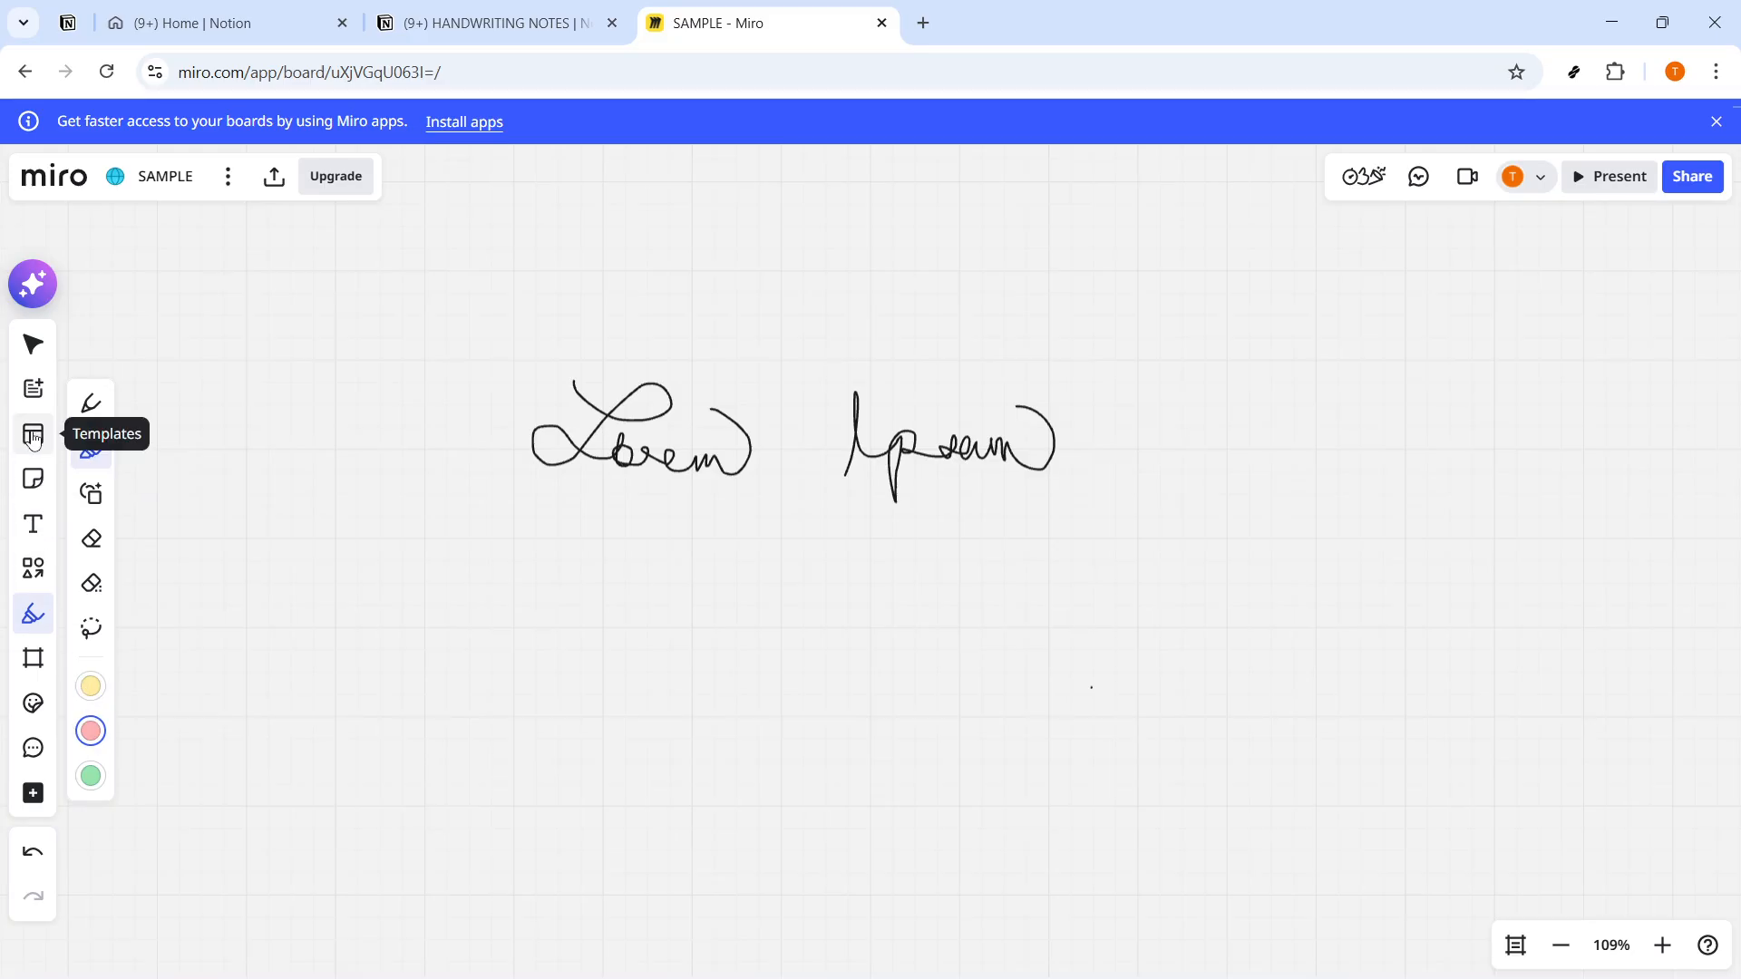
left_click(36, 525)
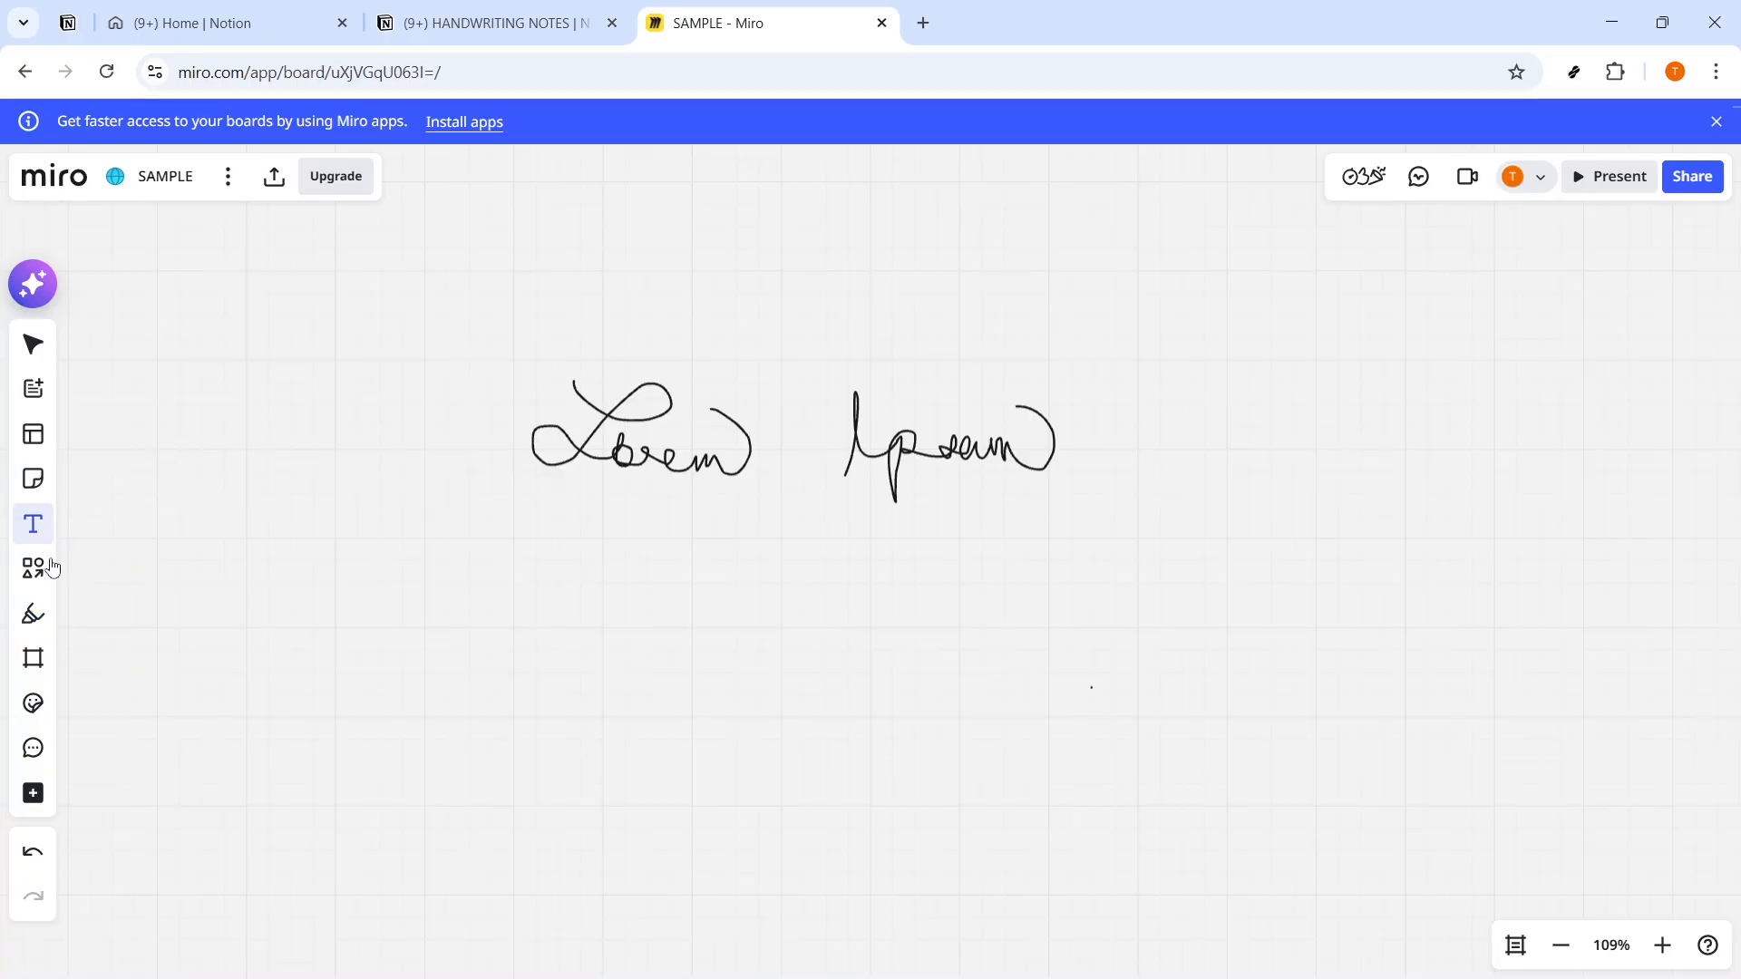
left_click(32, 614)
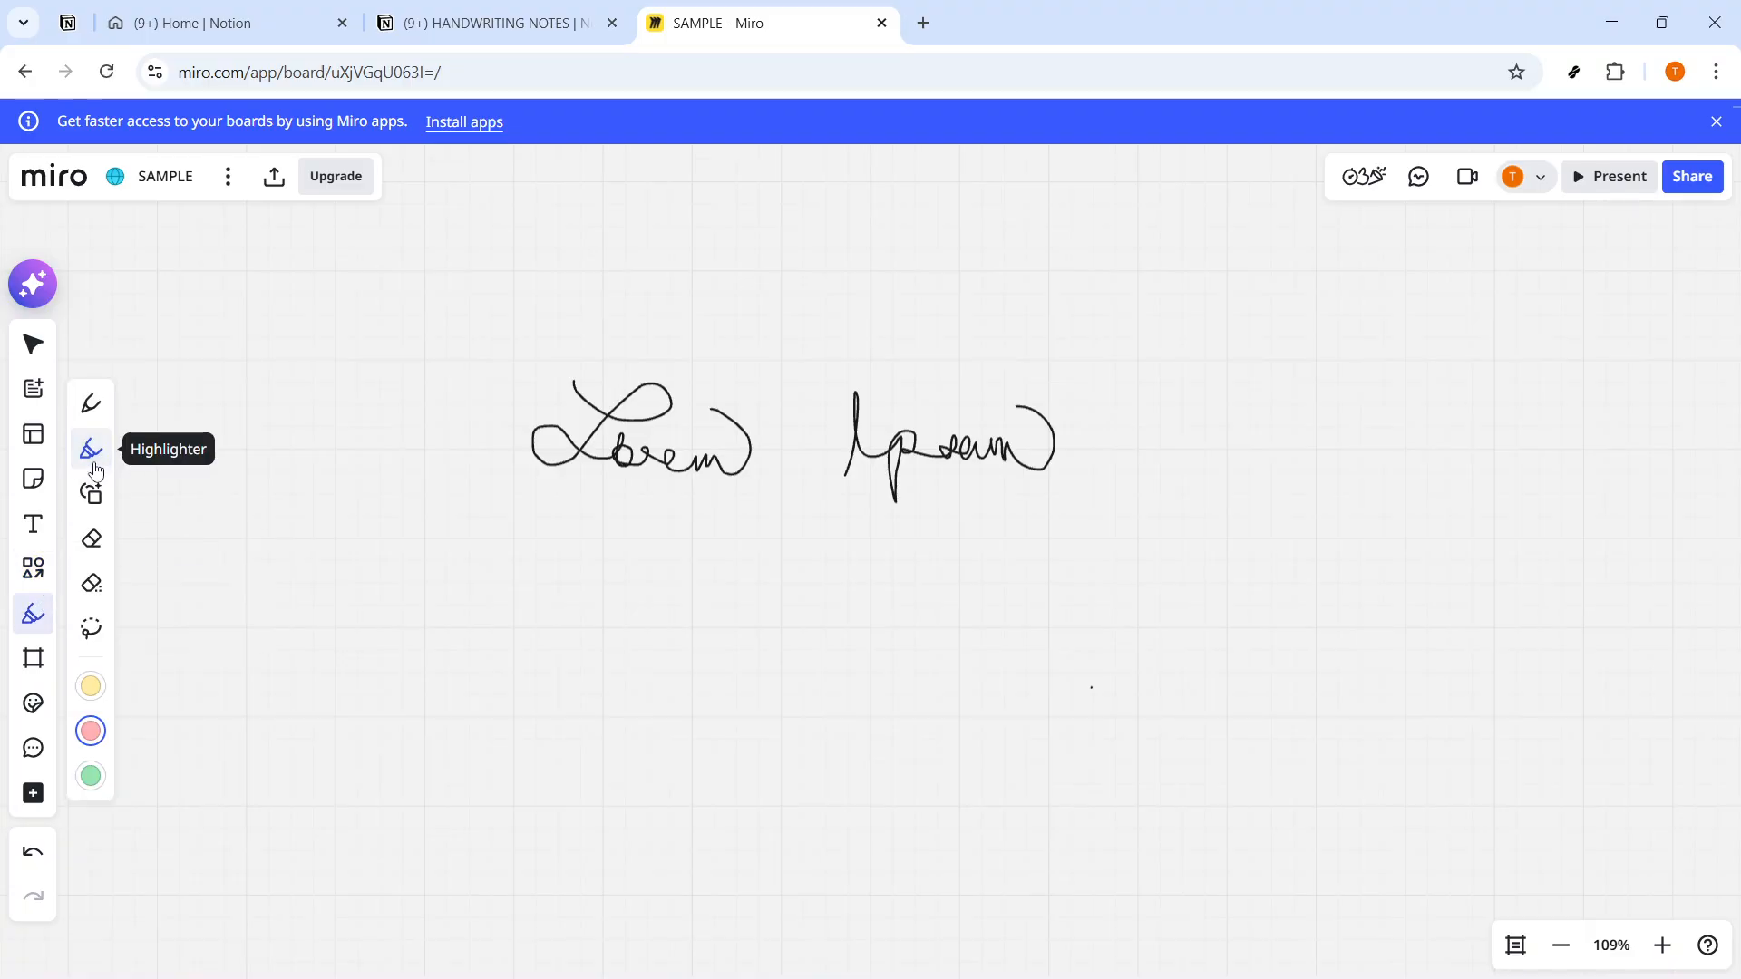
left_click(90, 732)
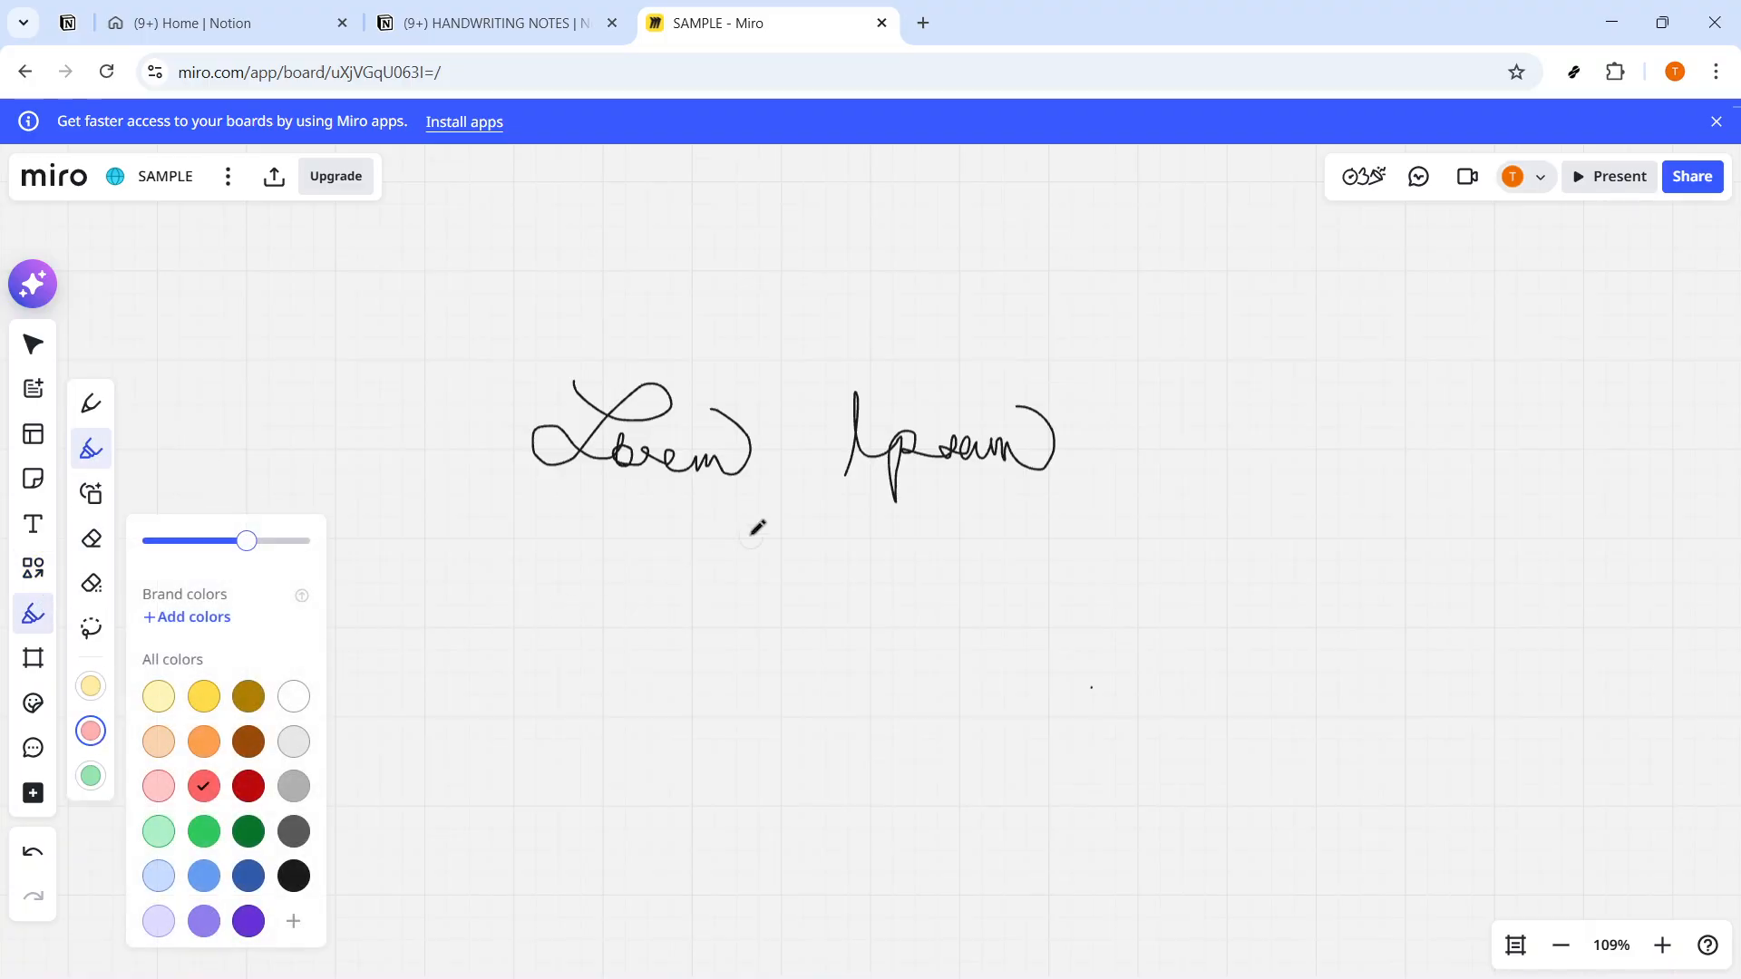
Highlight the handwritten "Lorem Ipsum" in red, undoing and redrawing the stroke until both words are covered.
mouse_move(544, 419)
left_mouse_down()
mouse_move(1212, 417)
mouse_move(581, 454)
left_mouse_up()
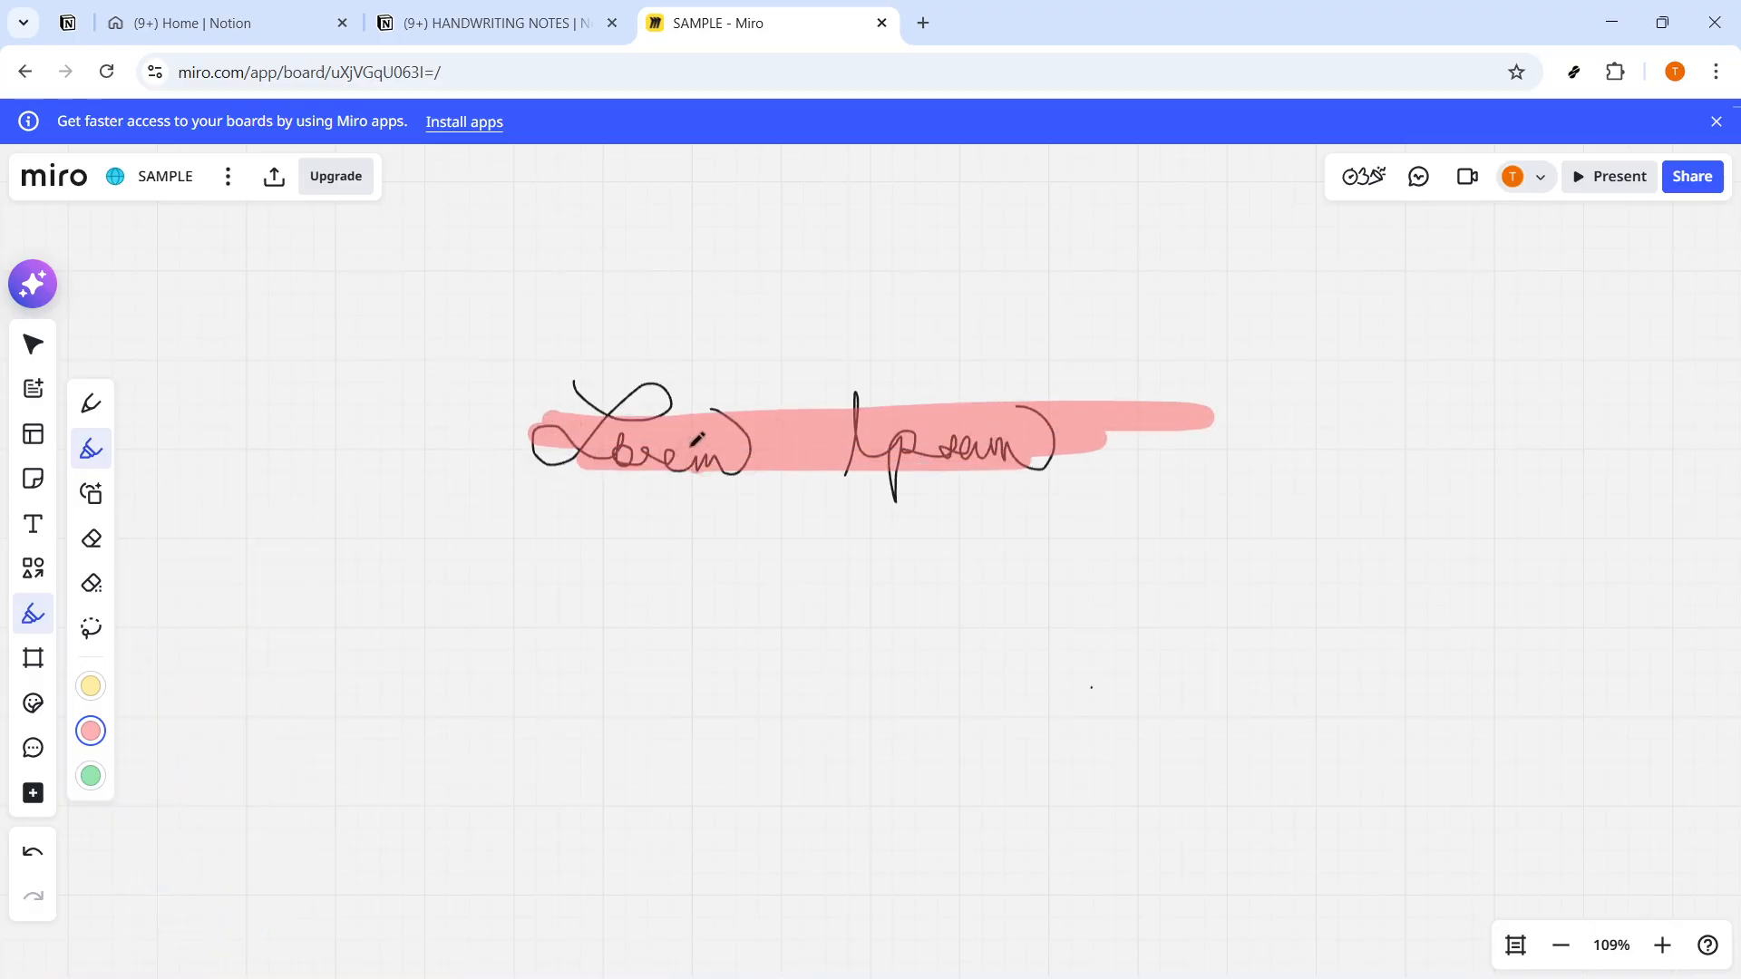
key("ctrl+z")
mouse_move(603, 385)
left_mouse_down()
mouse_move(793, 377)
mouse_move(308, 425)
mouse_move(873, 447)
mouse_move(857, 461)
left_mouse_up()
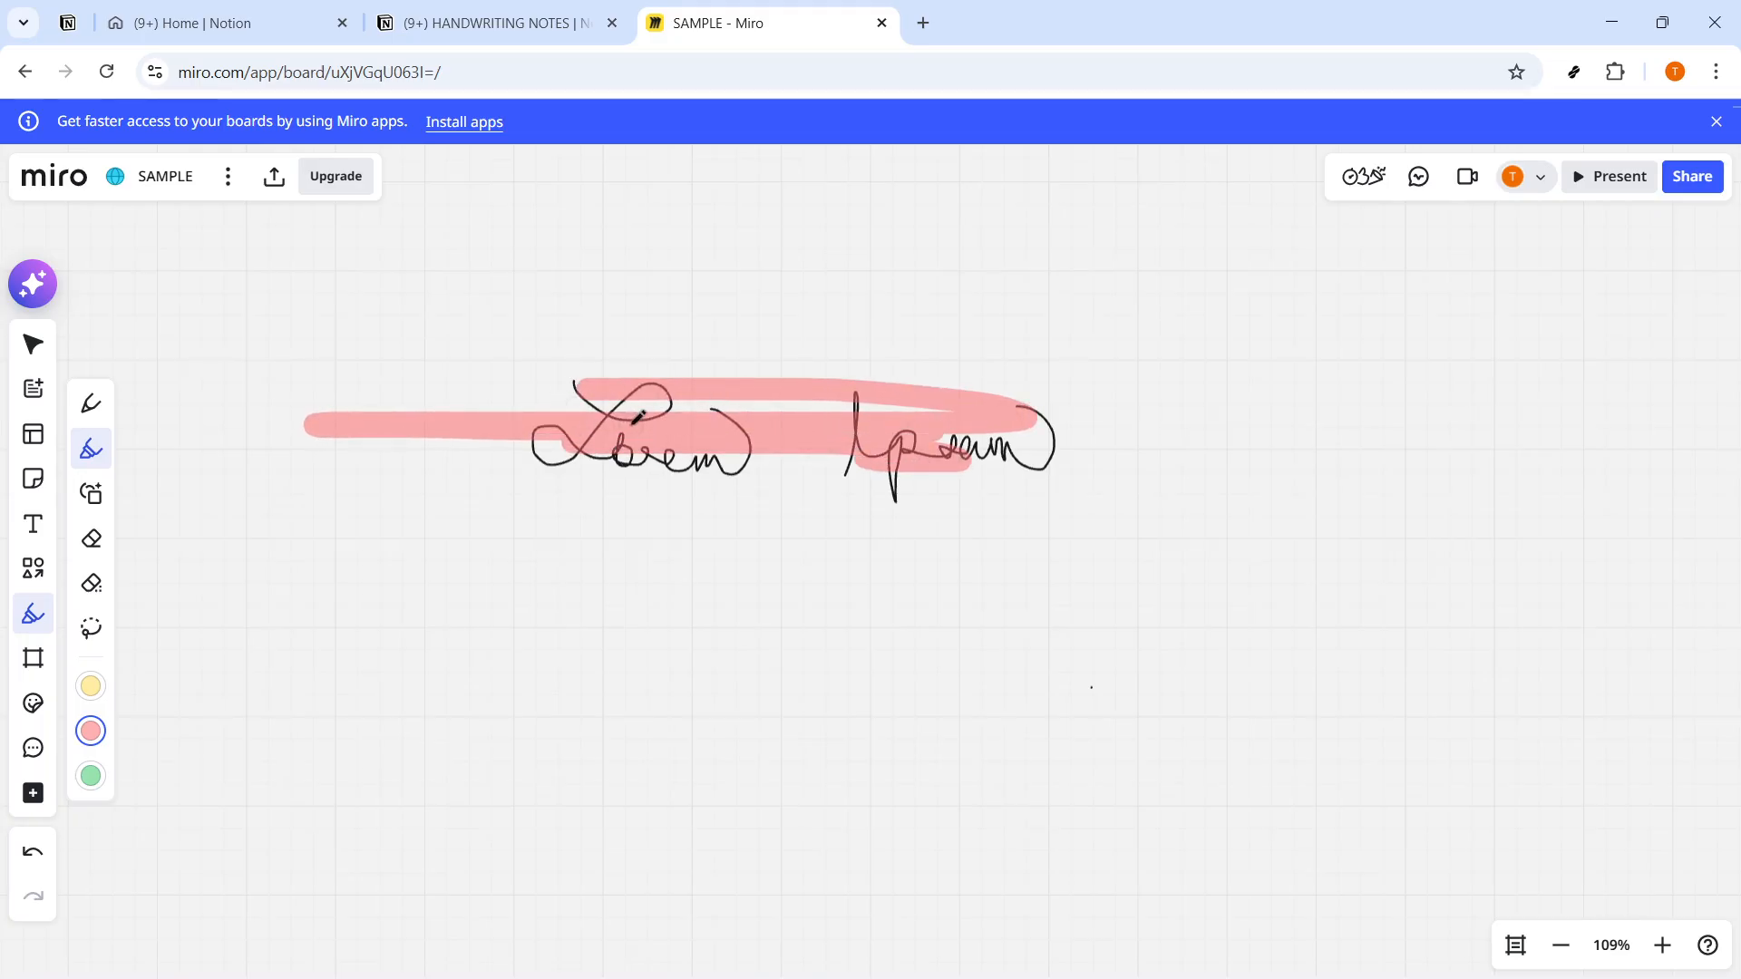
key("ctrl+z")
mouse_move(564, 404)
left_mouse_down()
mouse_move(498, 420)
mouse_move(867, 479)
left_mouse_up()
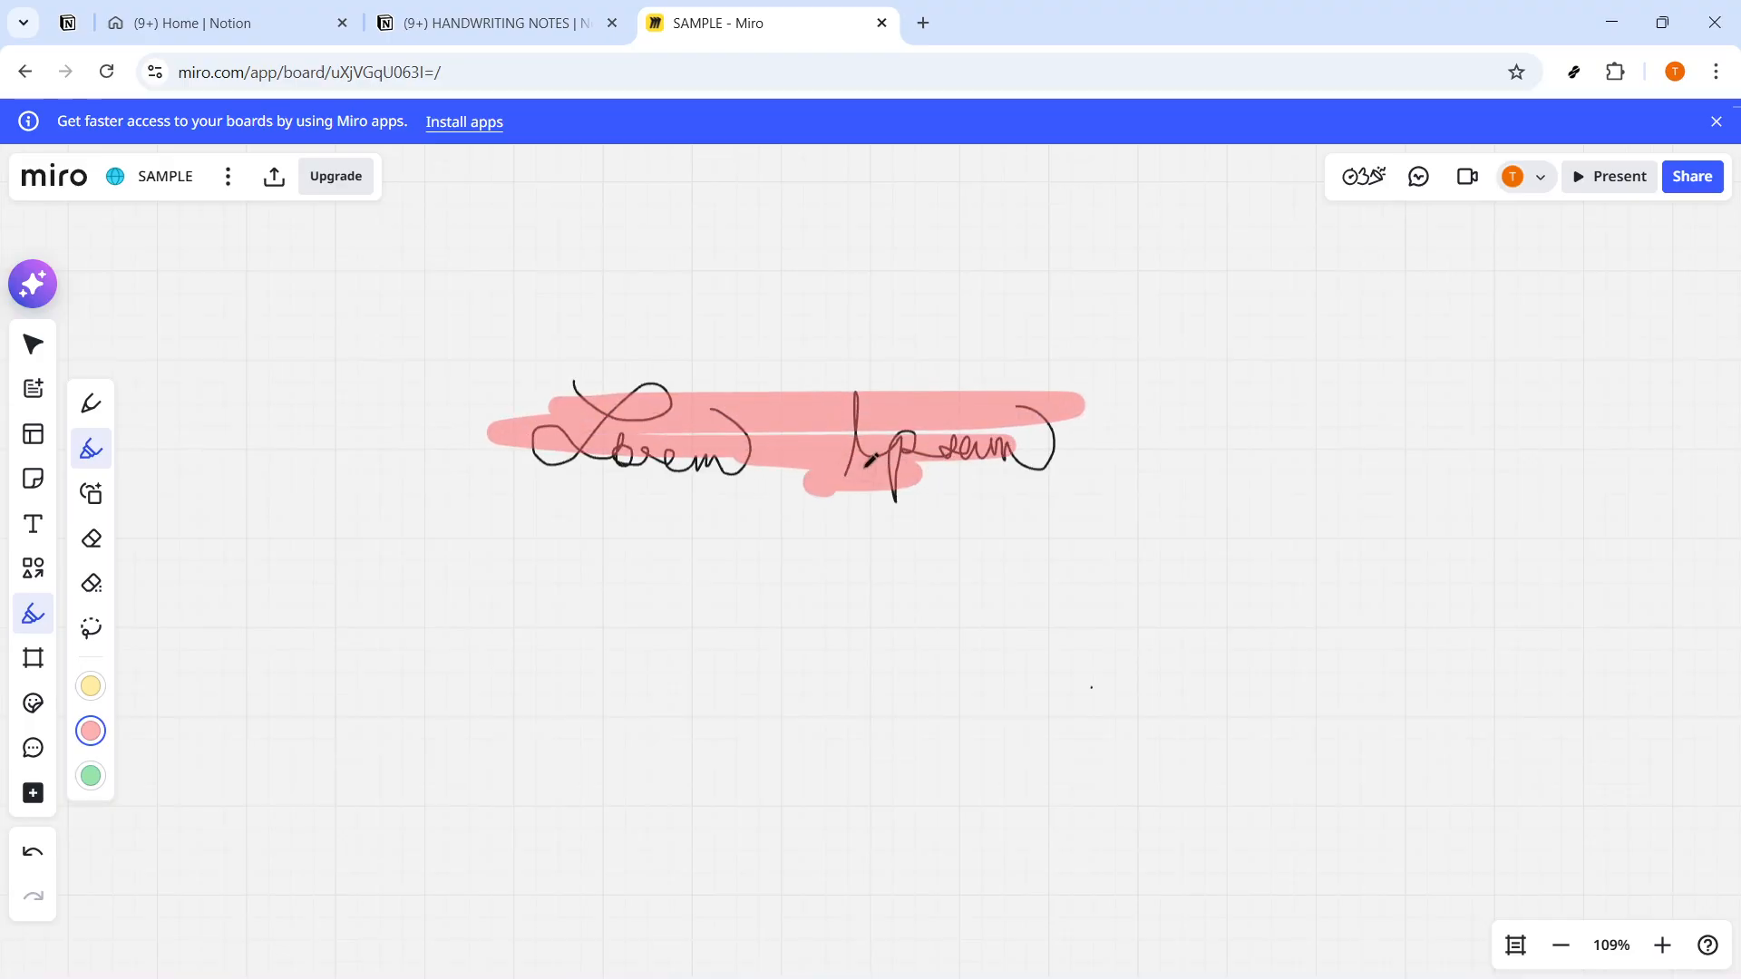
key("ctrl+z")
mouse_move(535, 444)
left_mouse_down()
mouse_move(789, 439)
mouse_move(535, 479)
mouse_move(560, 379)
mouse_move(1185, 397)
mouse_move(531, 437)
mouse_move(855, 445)
left_mouse_up()
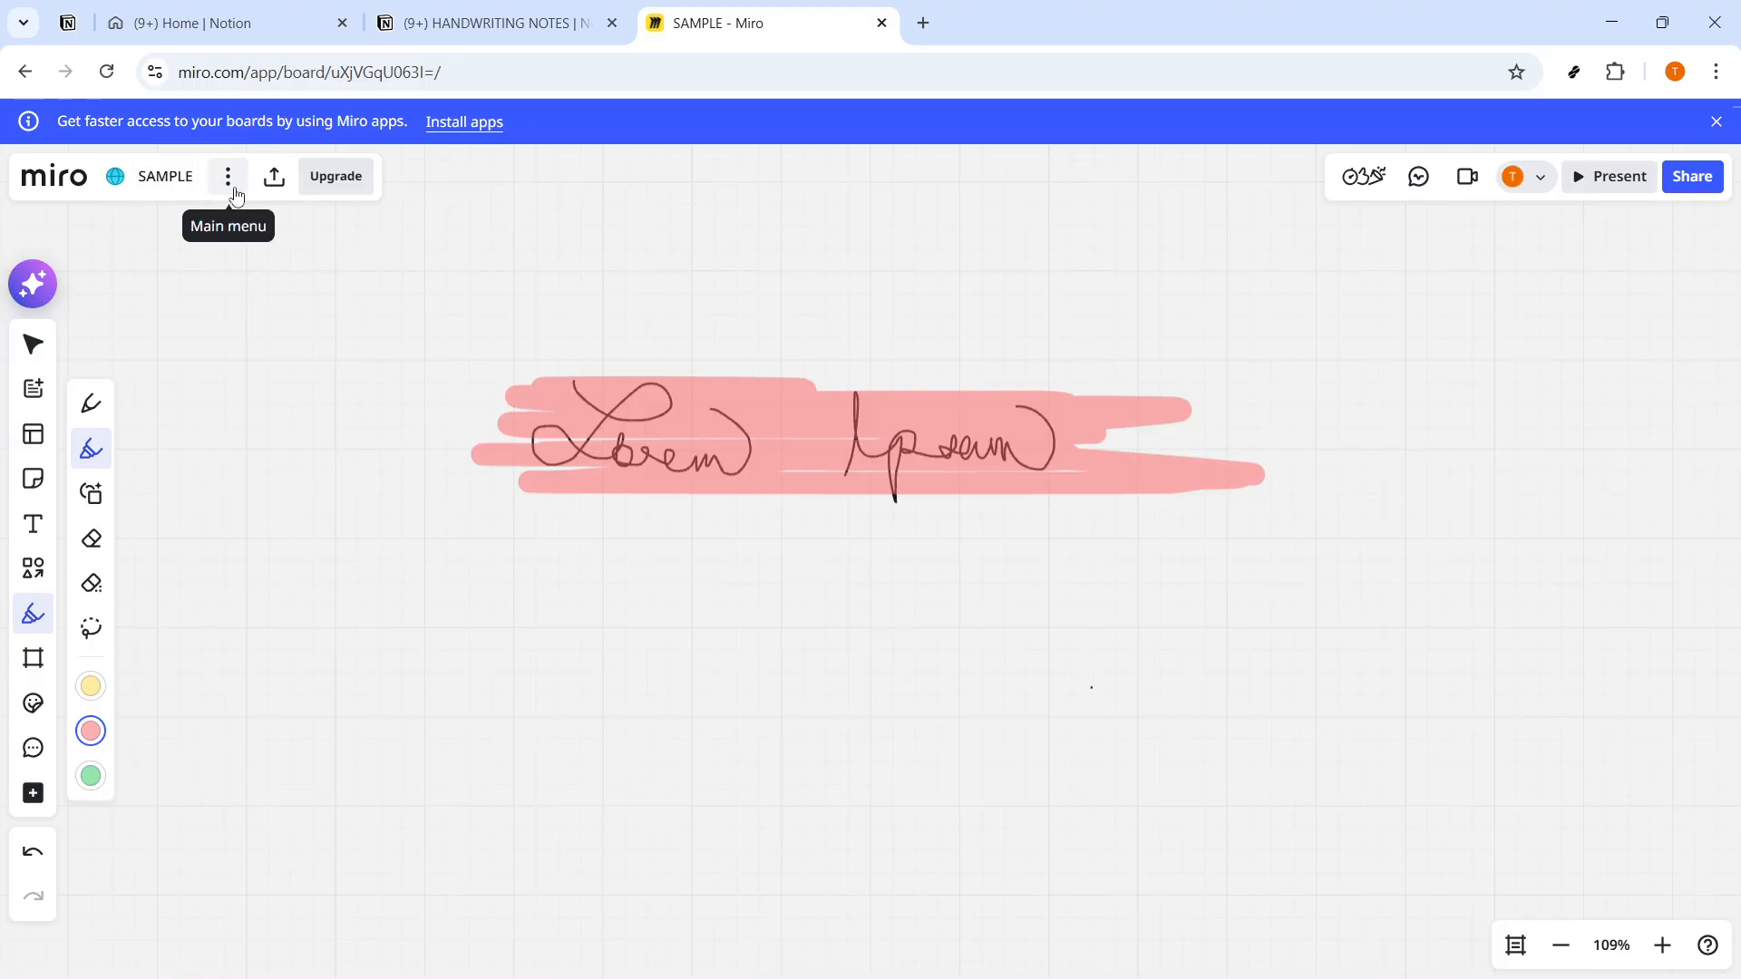
Open the board's embed settings, keep Board as the start view, and turn off View only.
left_click(282, 186)
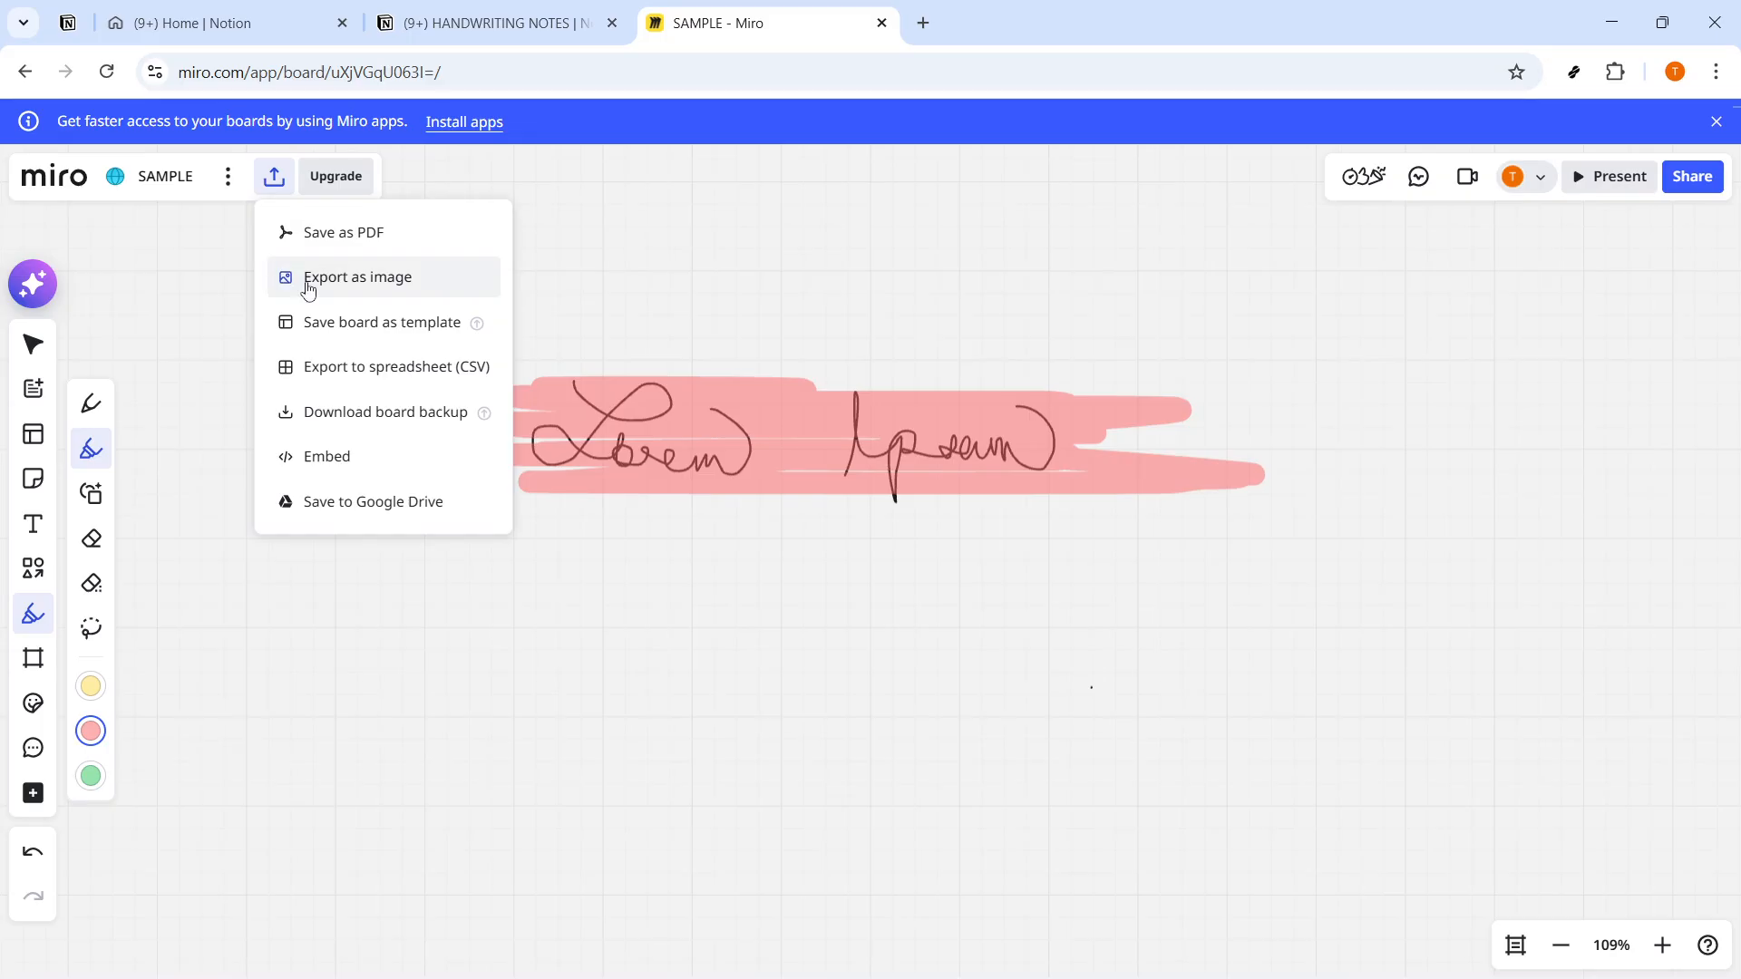
left_click(308, 441)
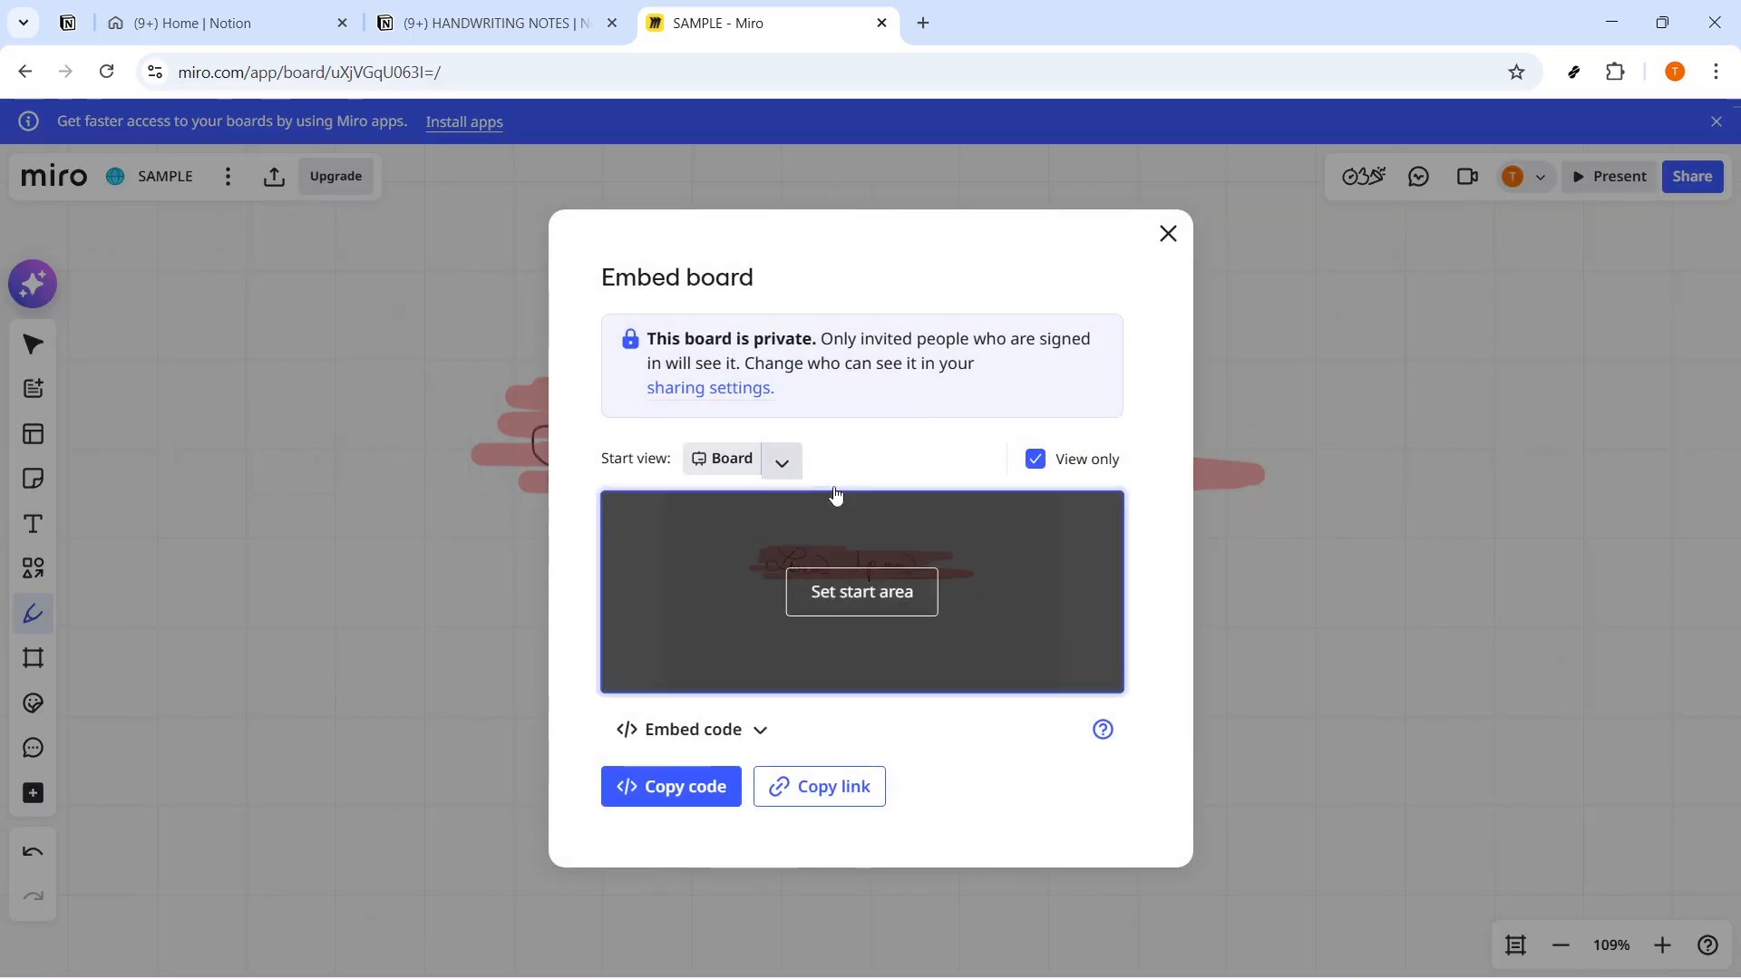
left_click(784, 480)
left_click(794, 519)
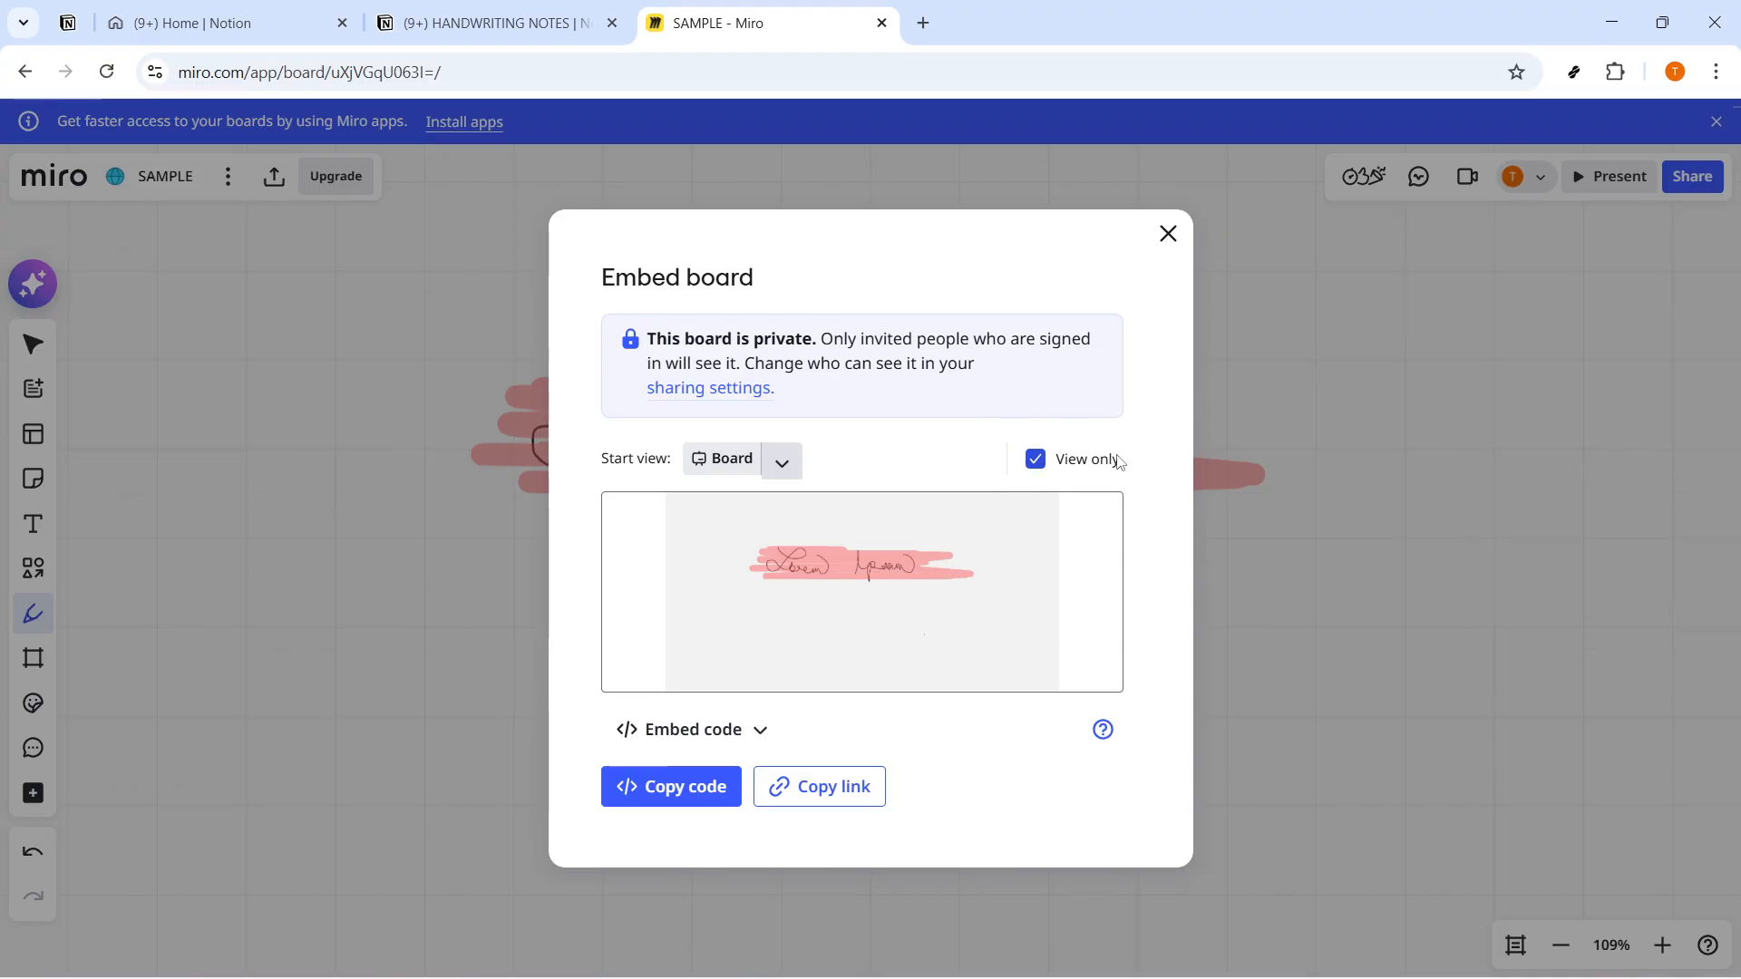
left_click(1038, 464)
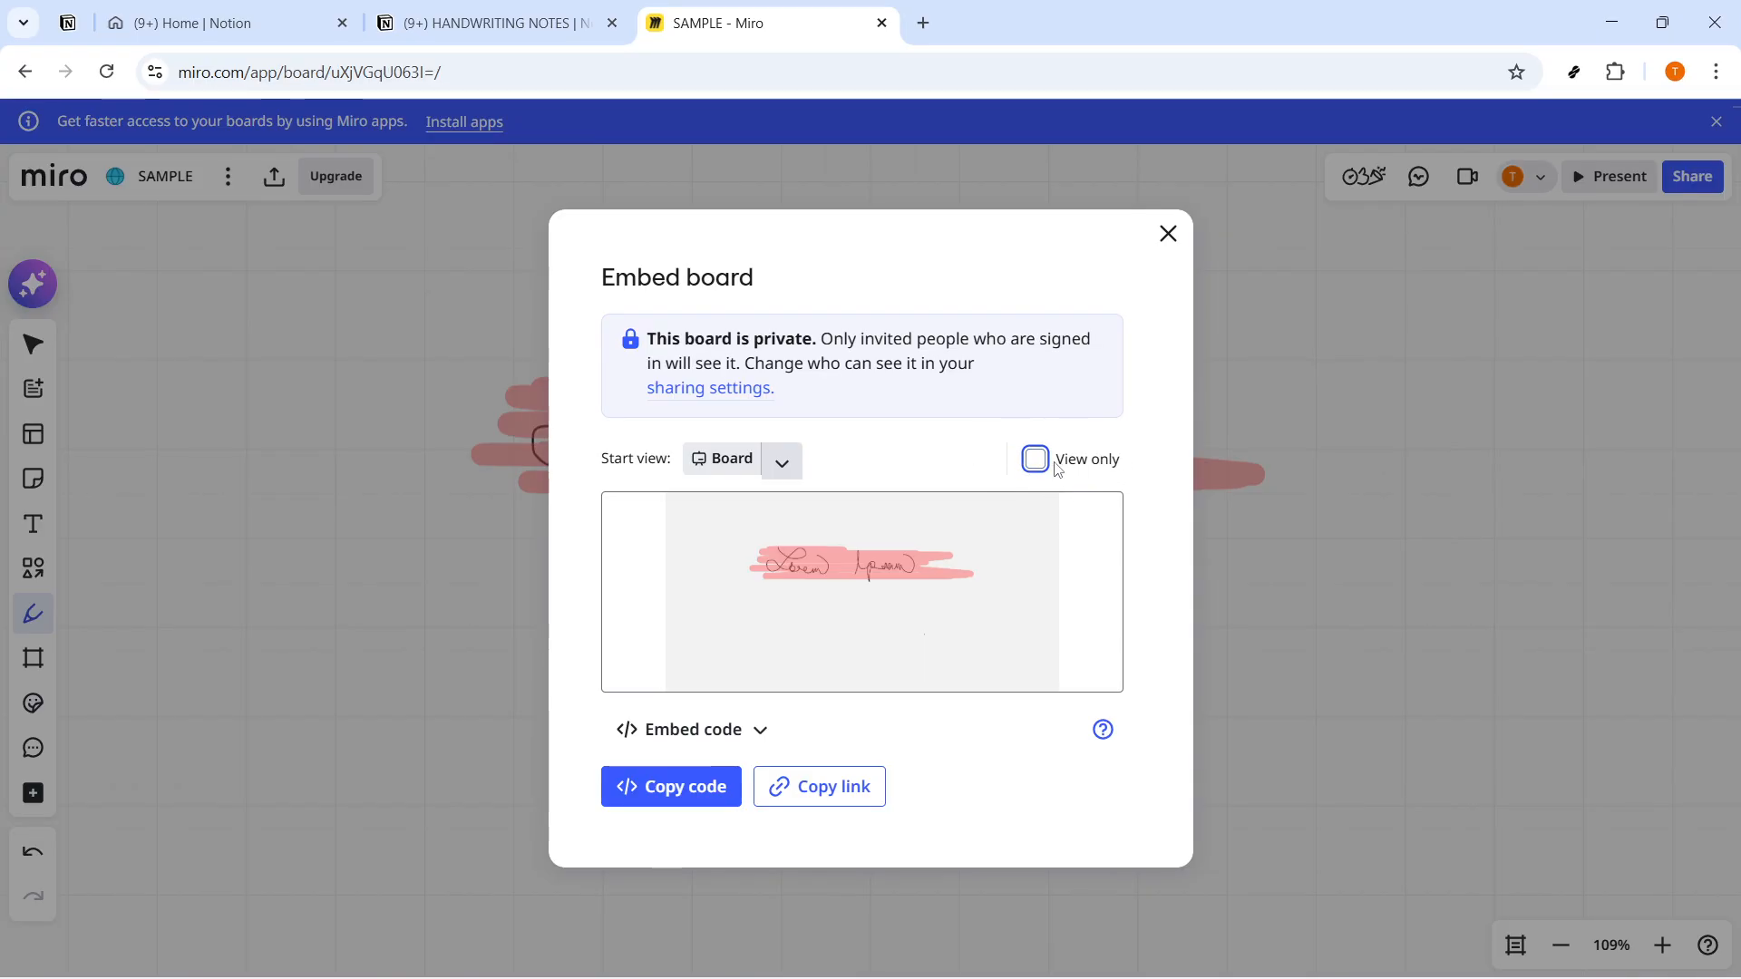
Expand and copy the board's embed code, and copy the embed link to the clipboard.
mouse_move(778, 628)
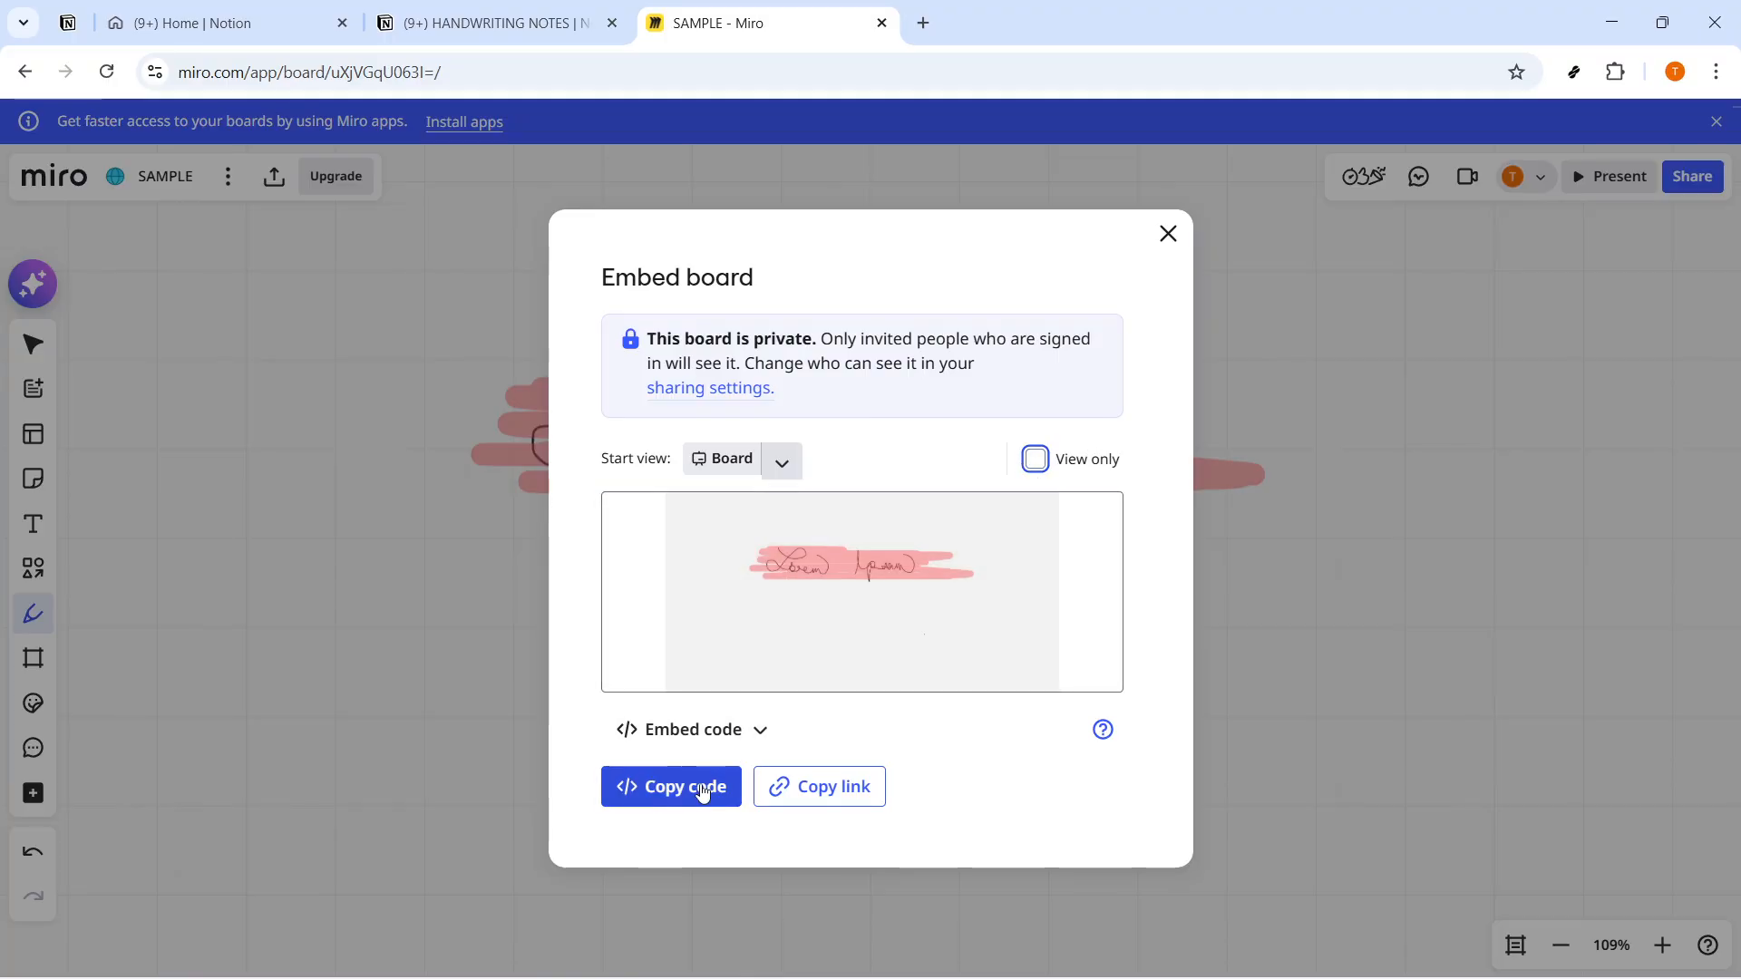
left_click(733, 741)
left_click(675, 825)
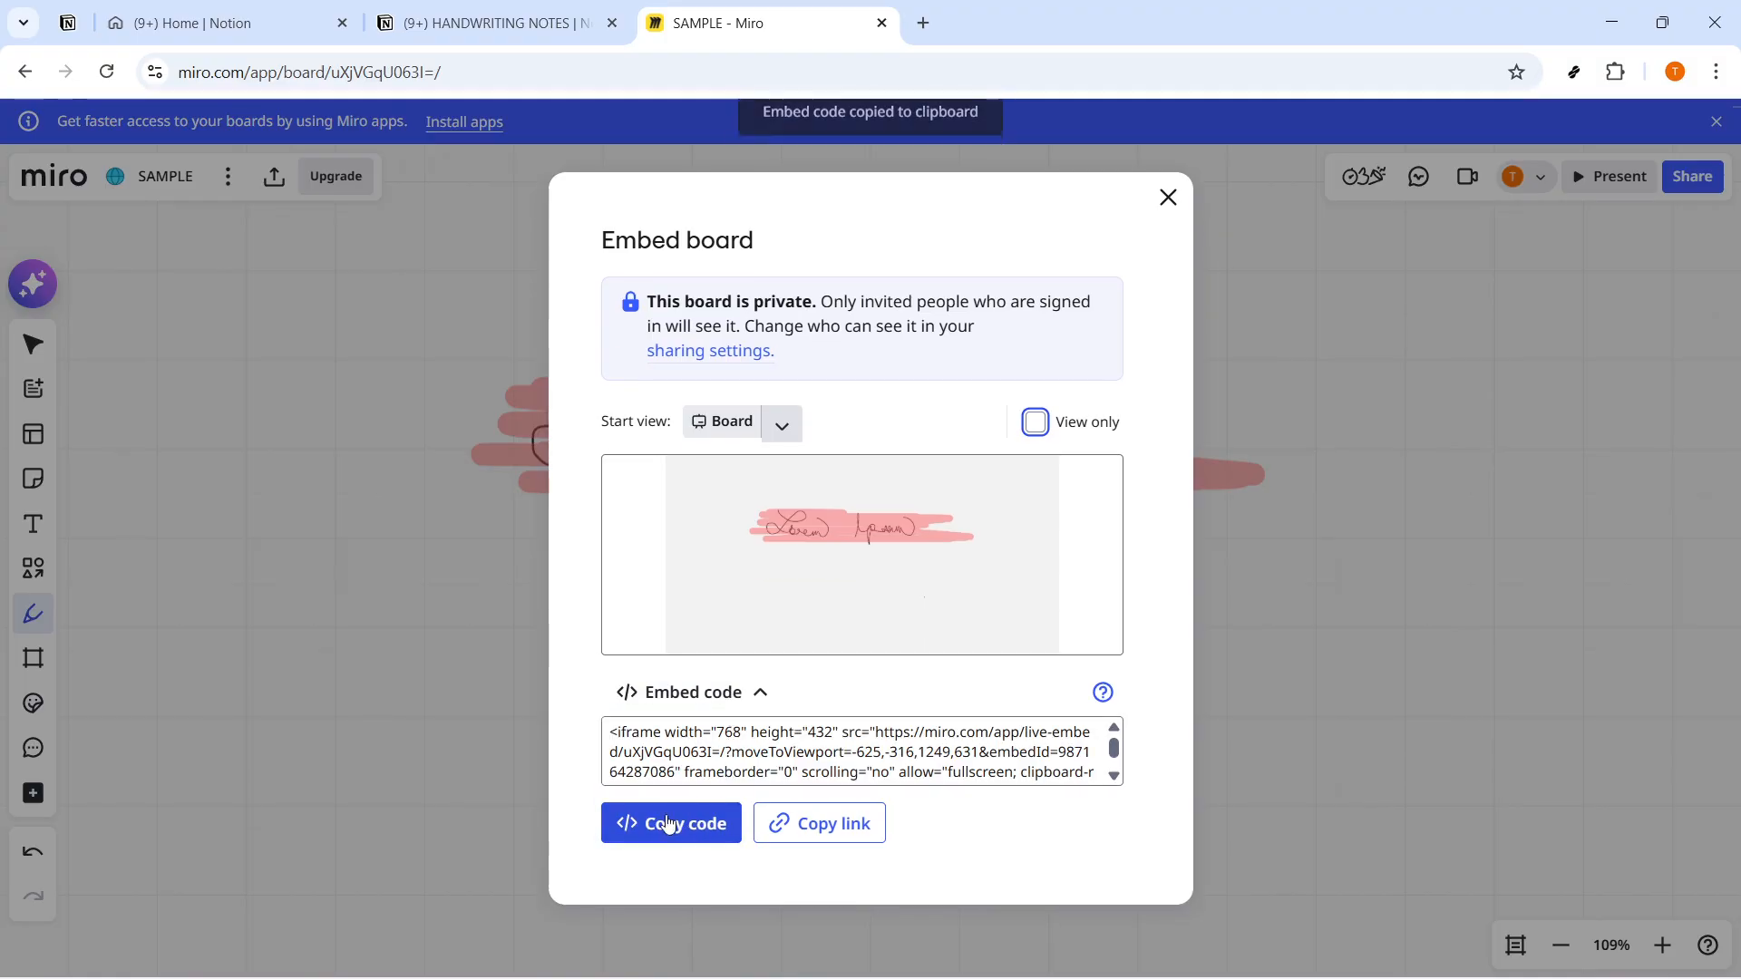
left_click(826, 832)
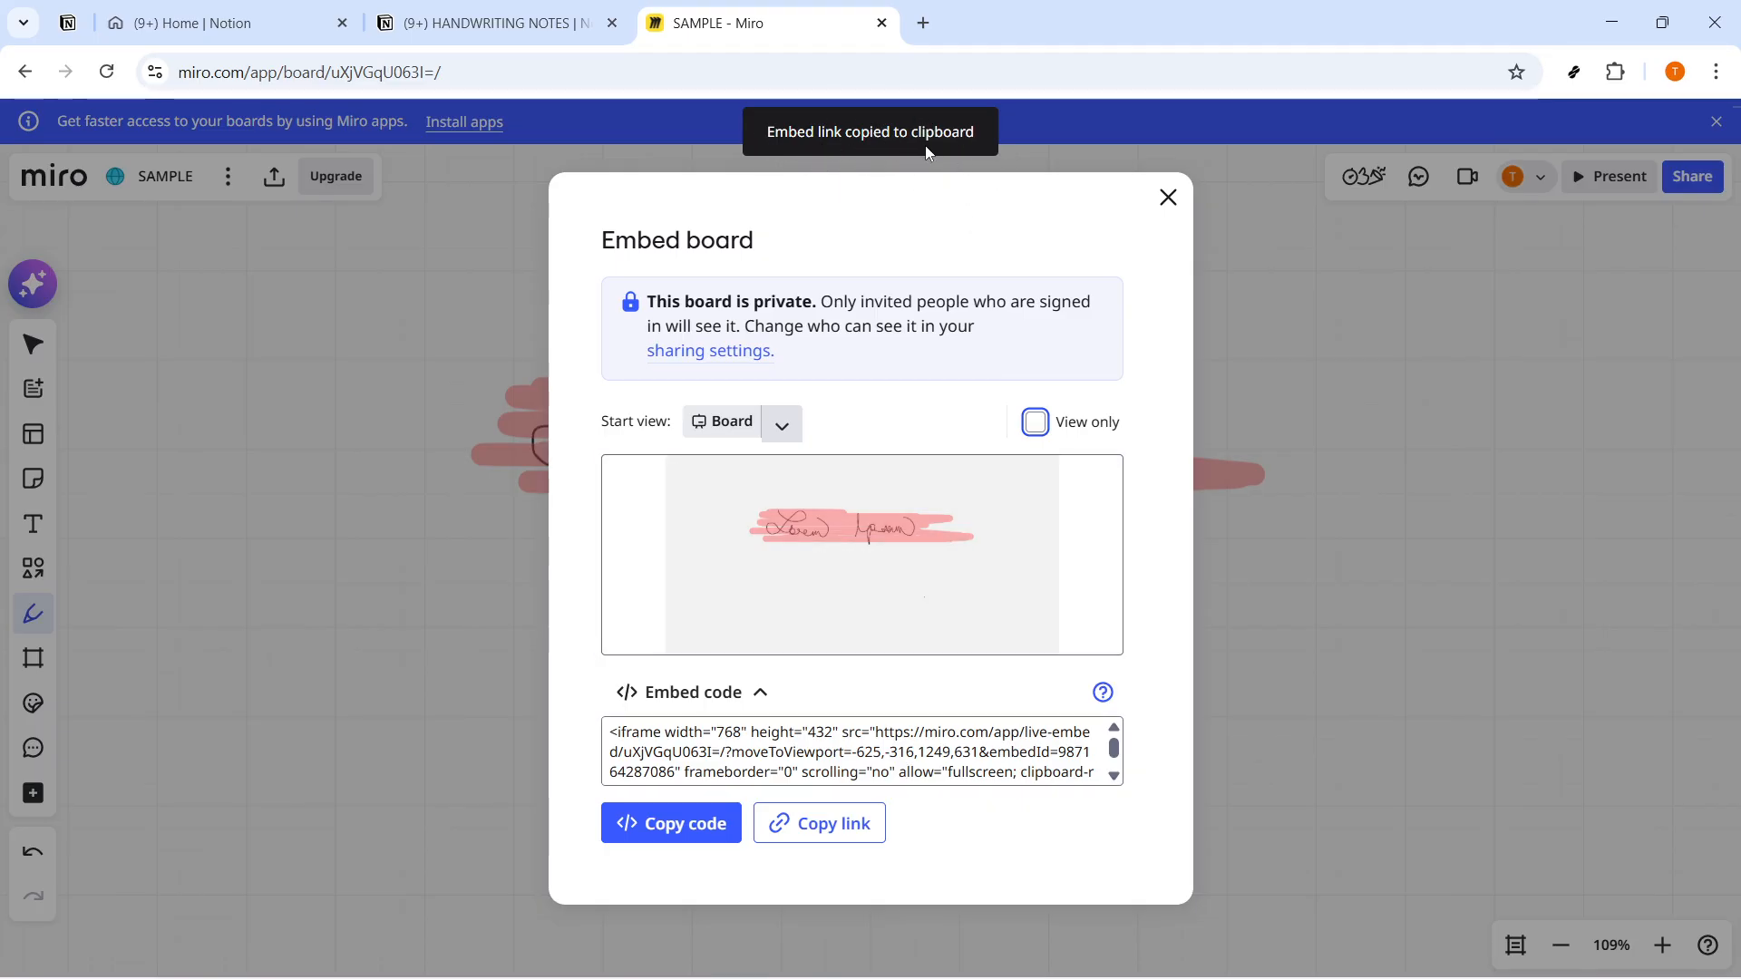
Switch to the HANDWRITING NOTES page in Notion and embed the Miro board using the copied link.
key("ctrl+shift+Tab")
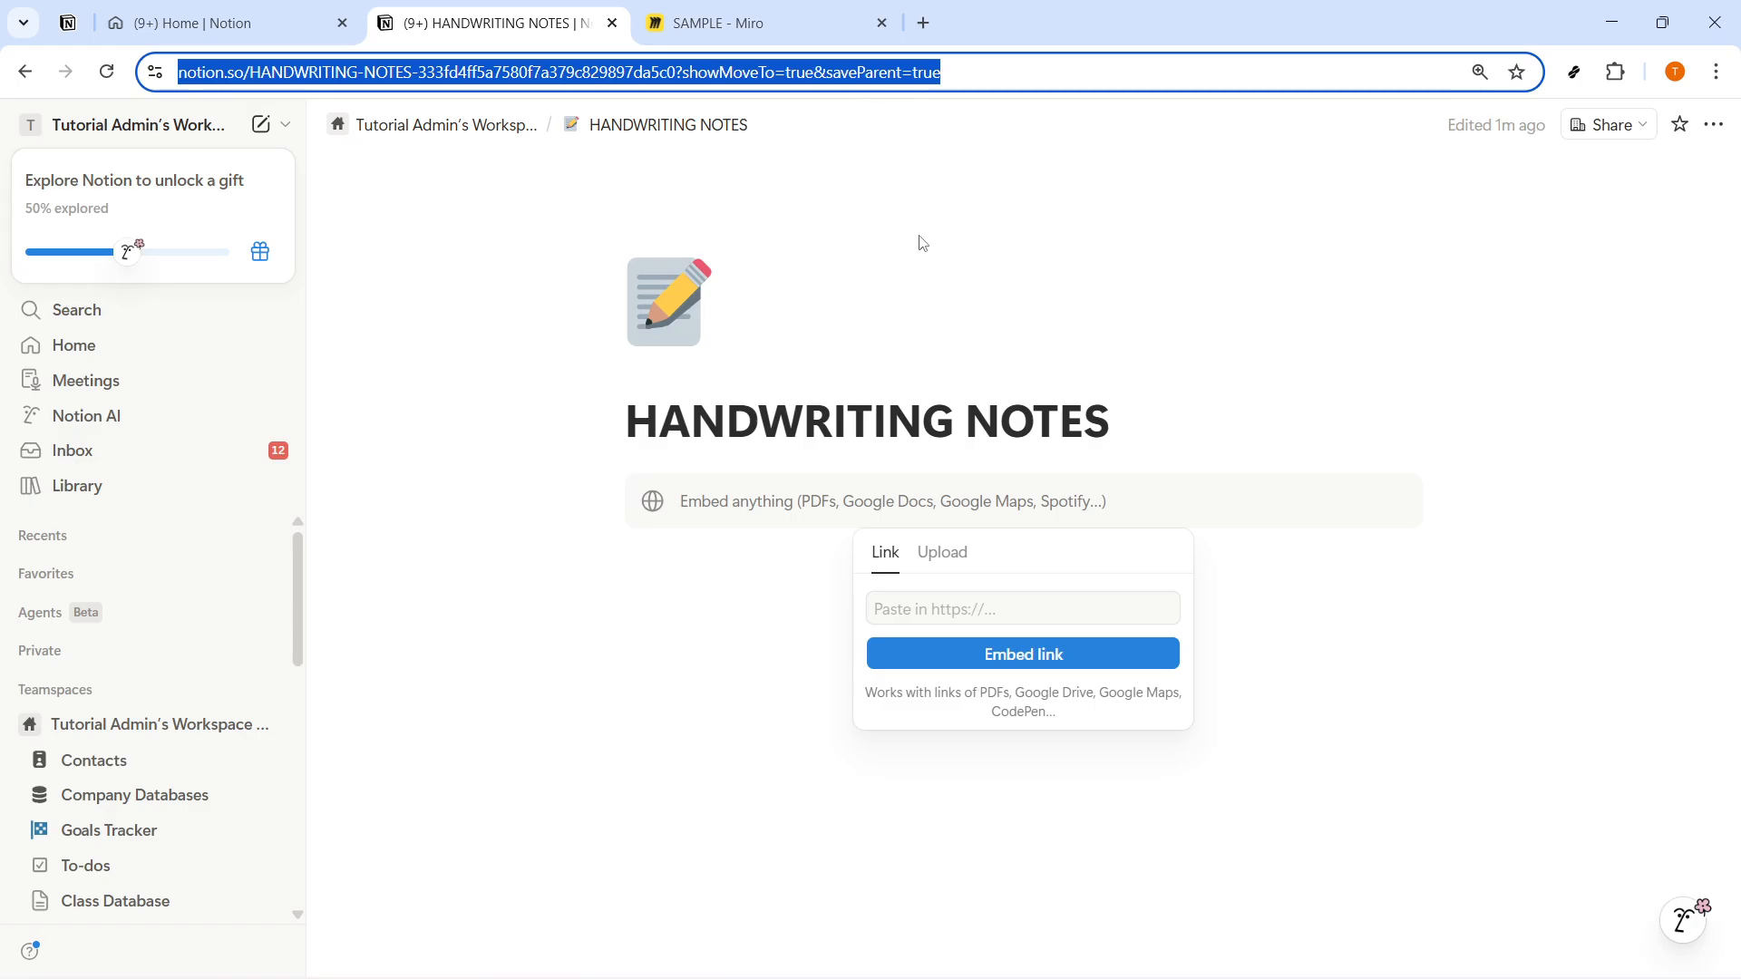
left_click(931, 608)
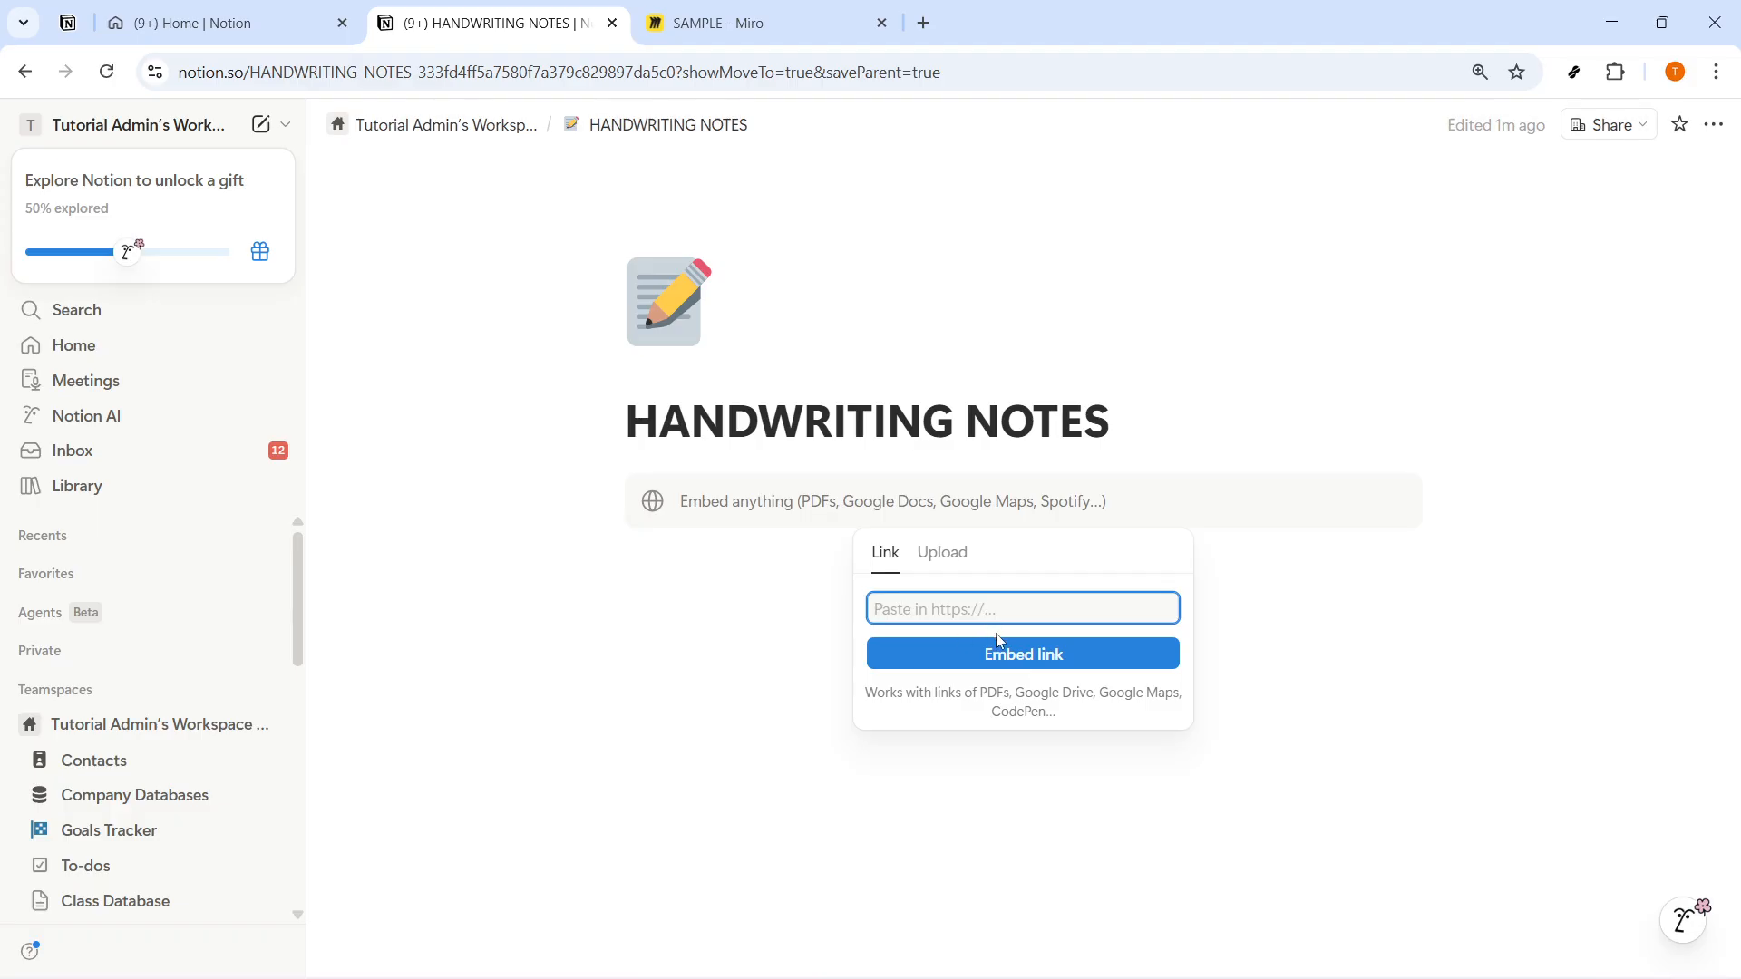
key("ctrl+v")
left_click(1023, 656)
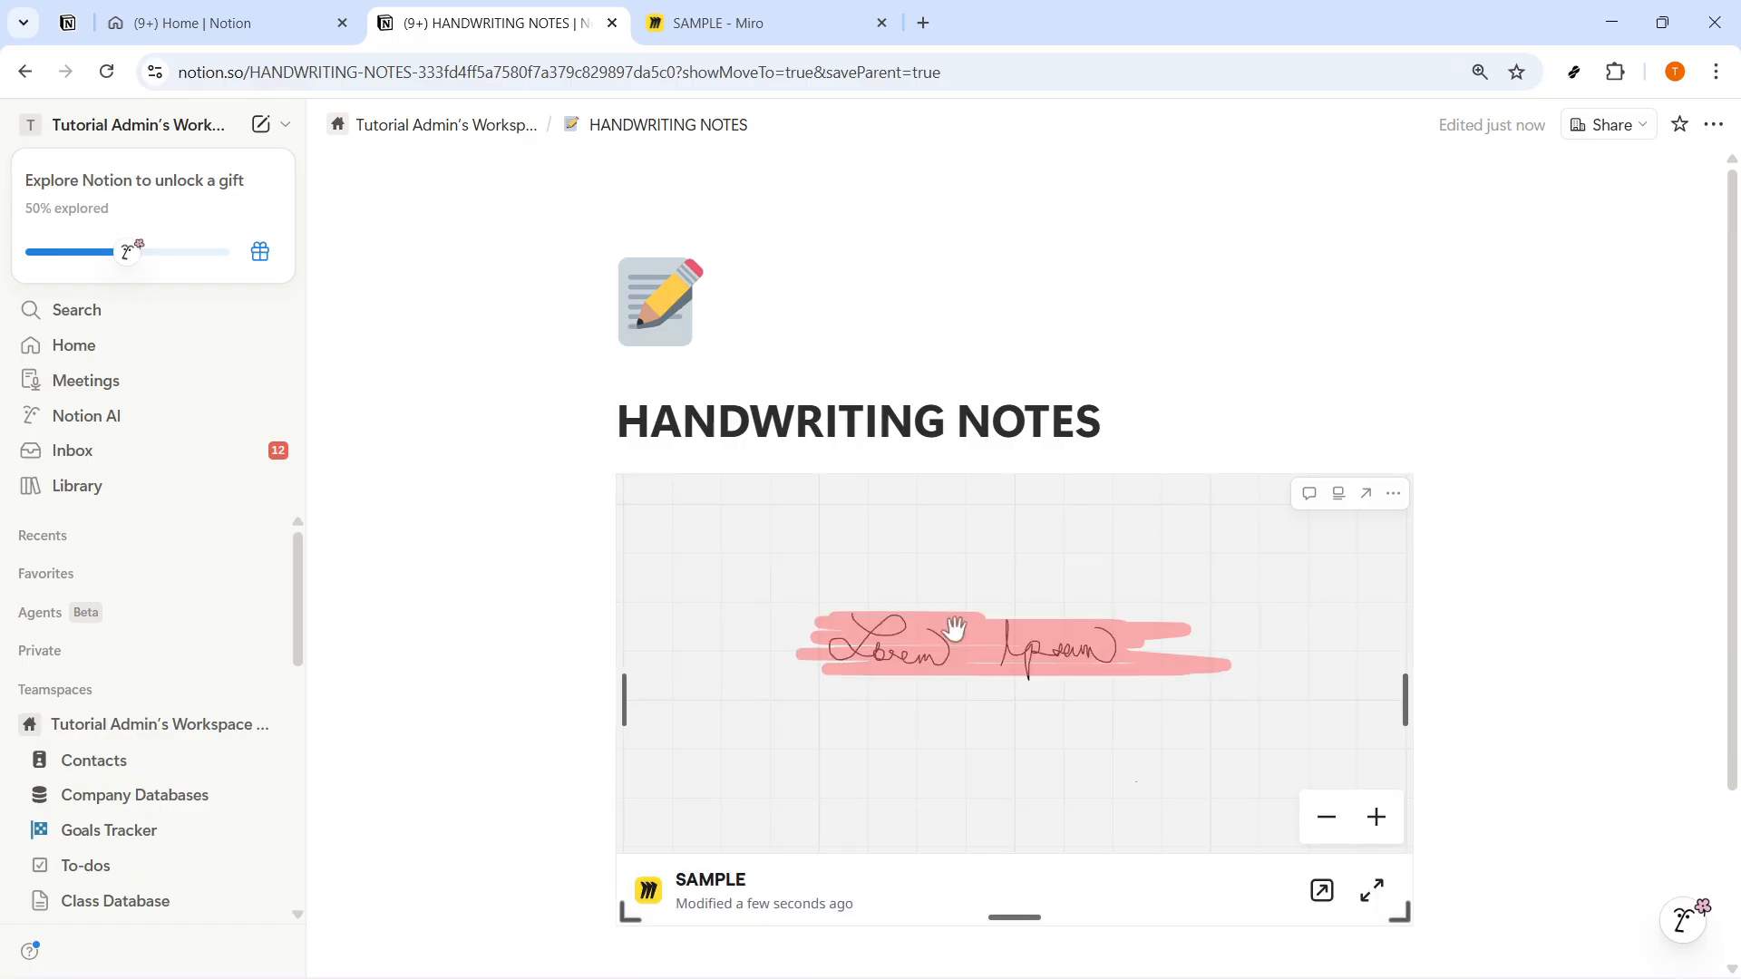
Examine the embedded Miro board by panning and zooming its view, and look through the actions available for the embed block.
left_click_drag(1032, 632, 1020, 698)
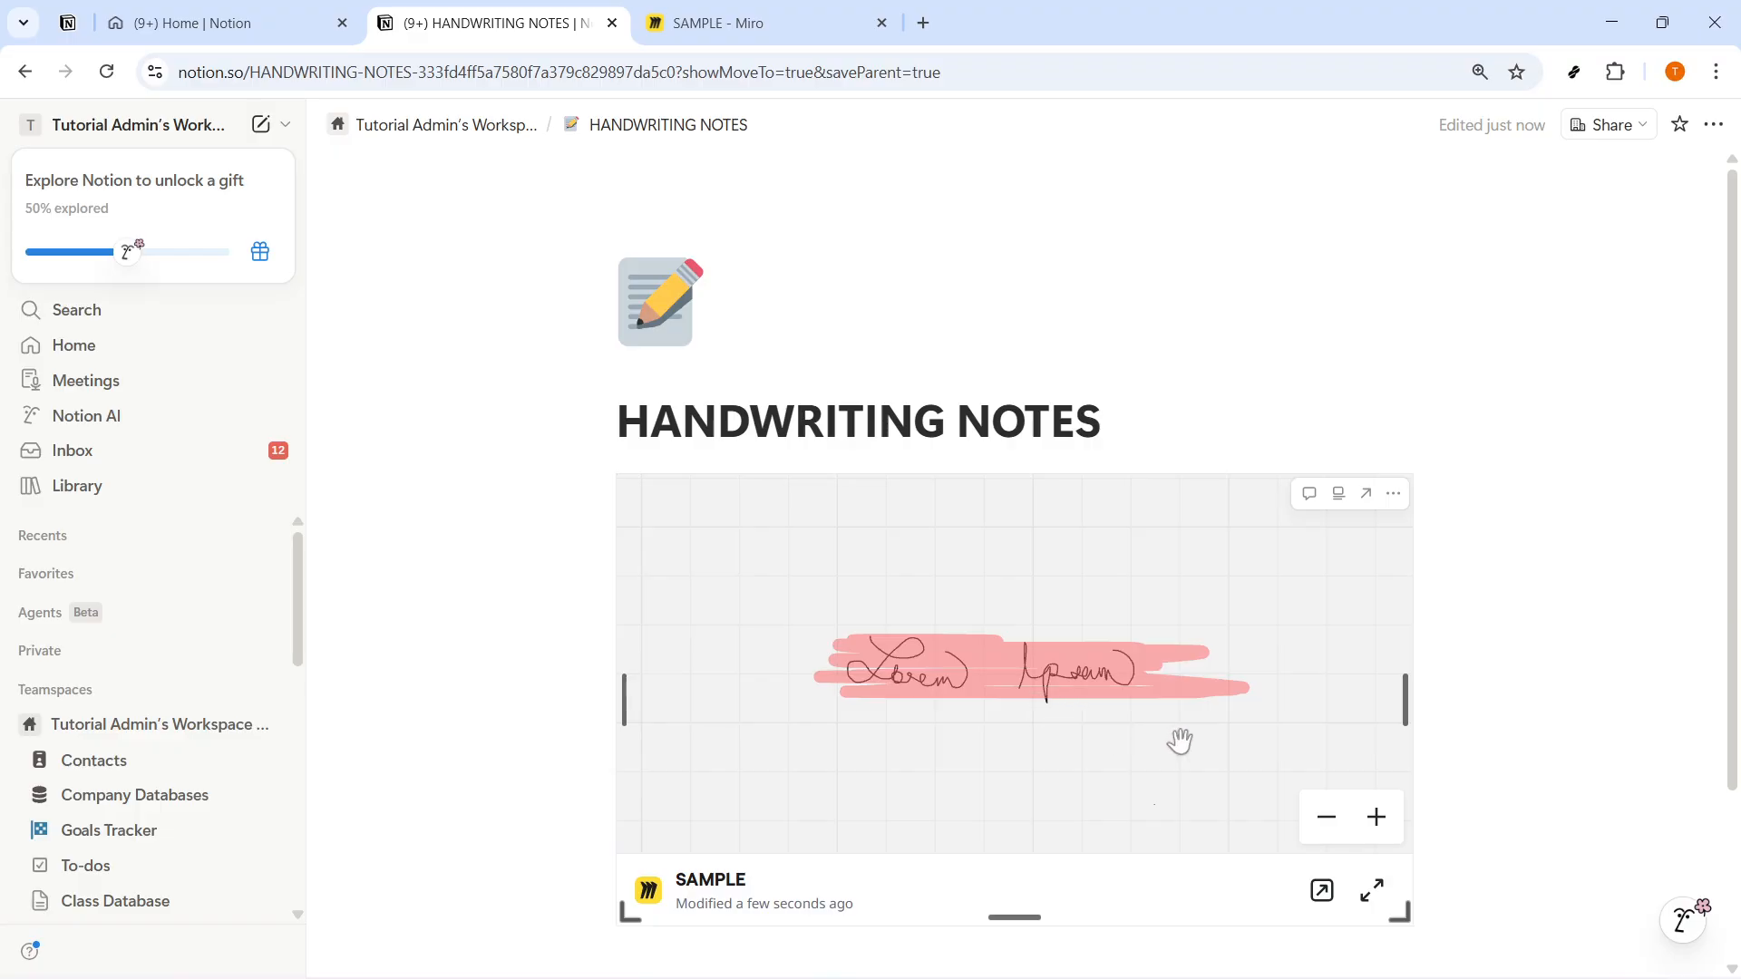
left_click(1331, 827)
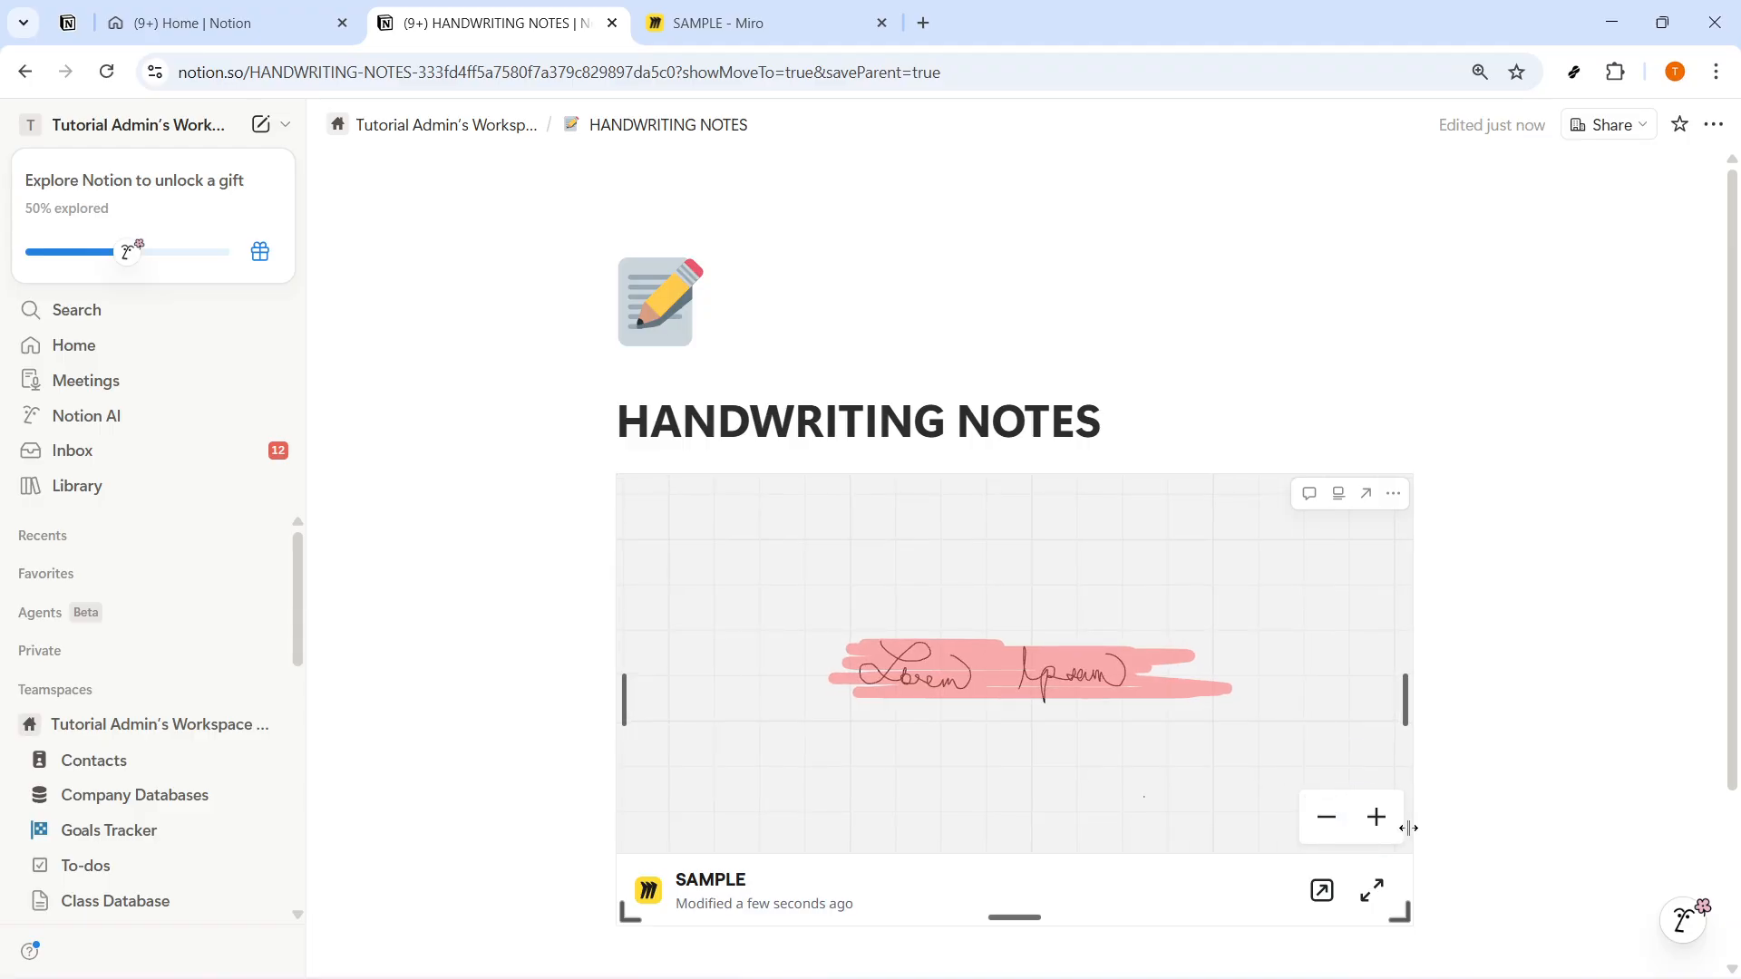
left_click(1324, 827)
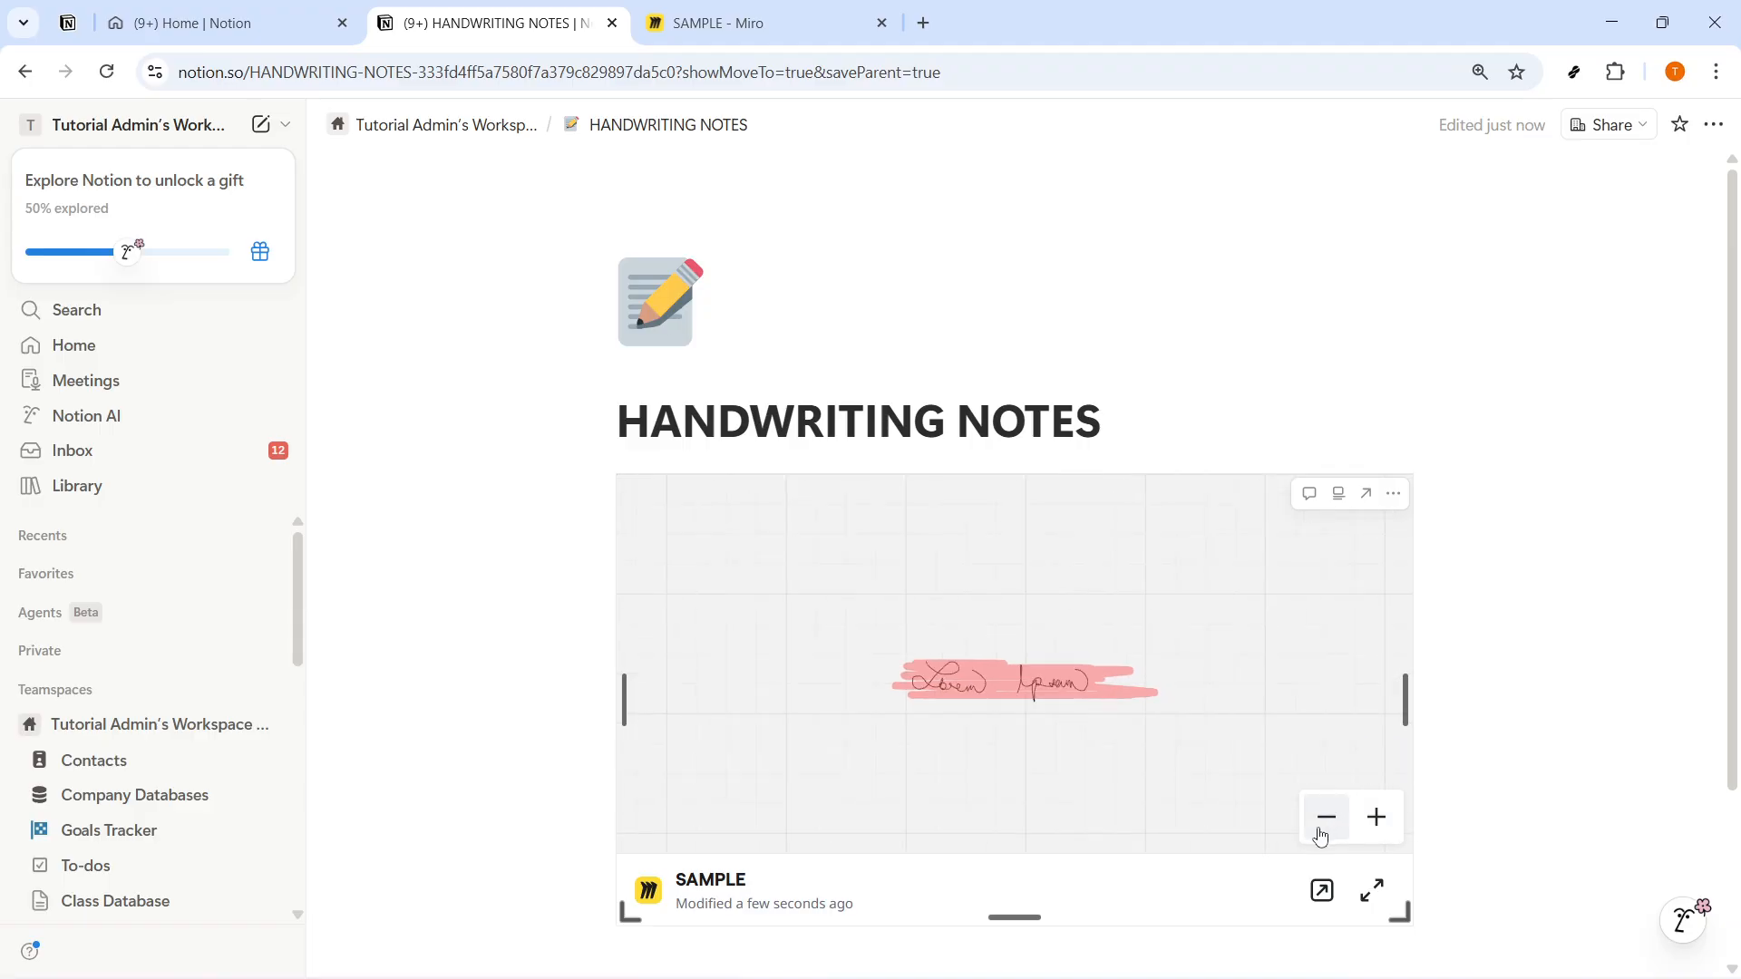
left_click(1322, 826)
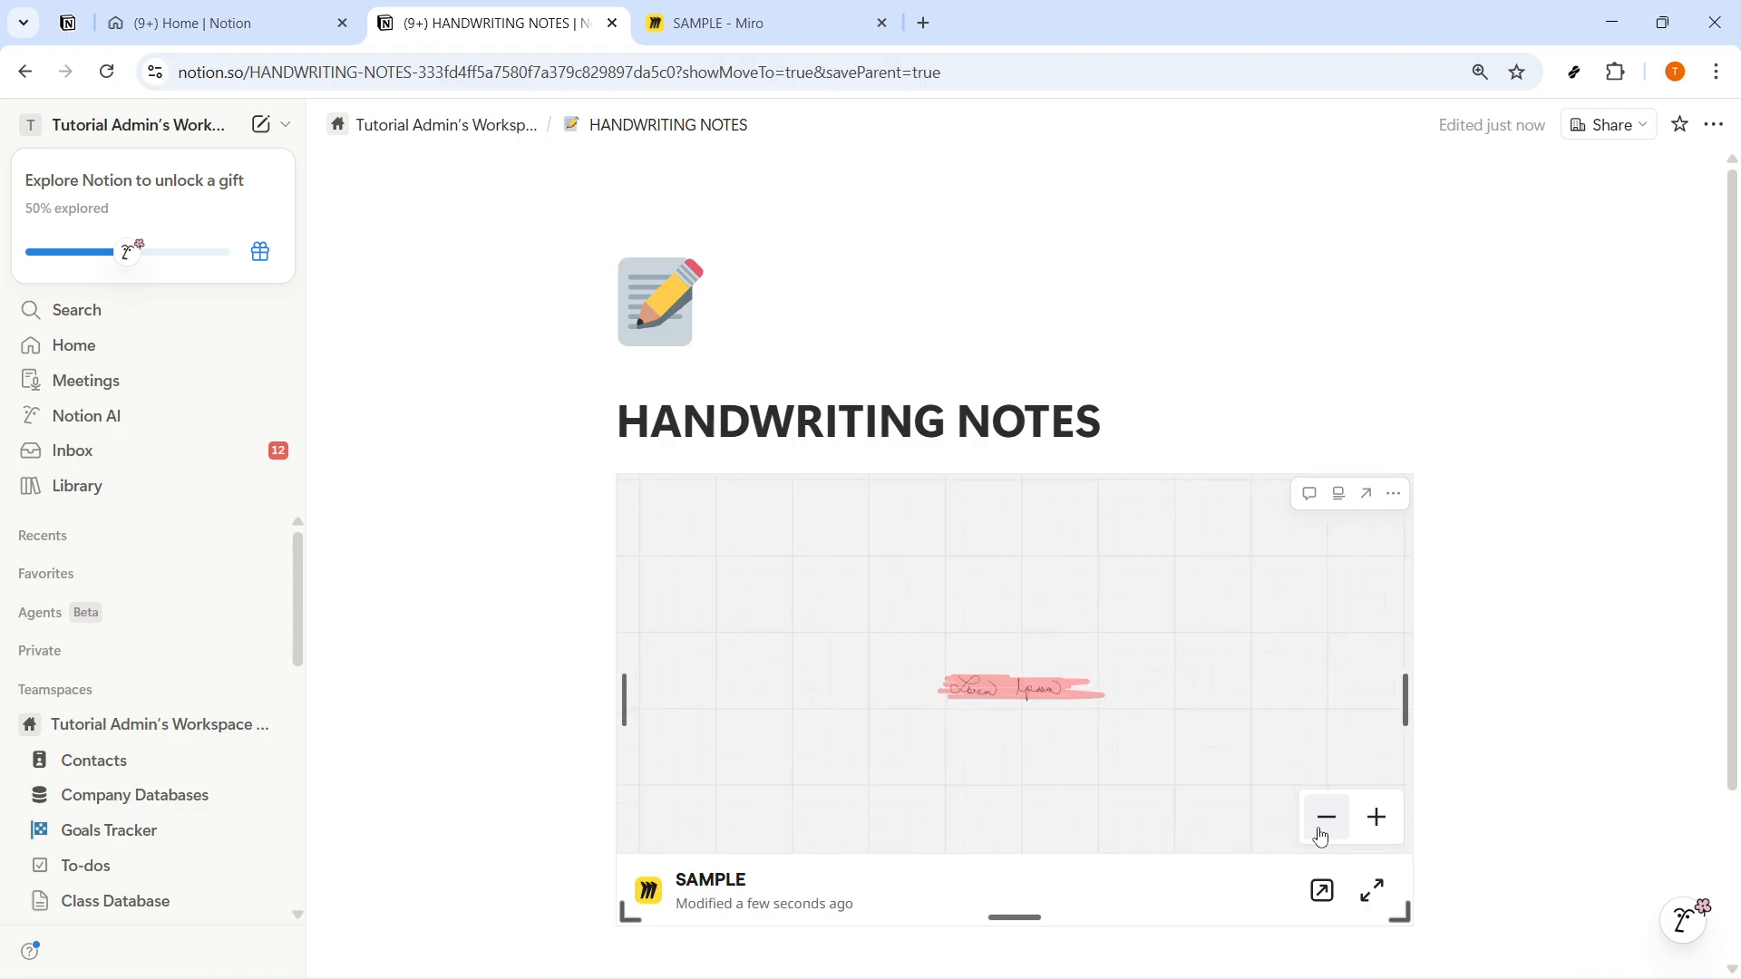
left_click(1375, 819)
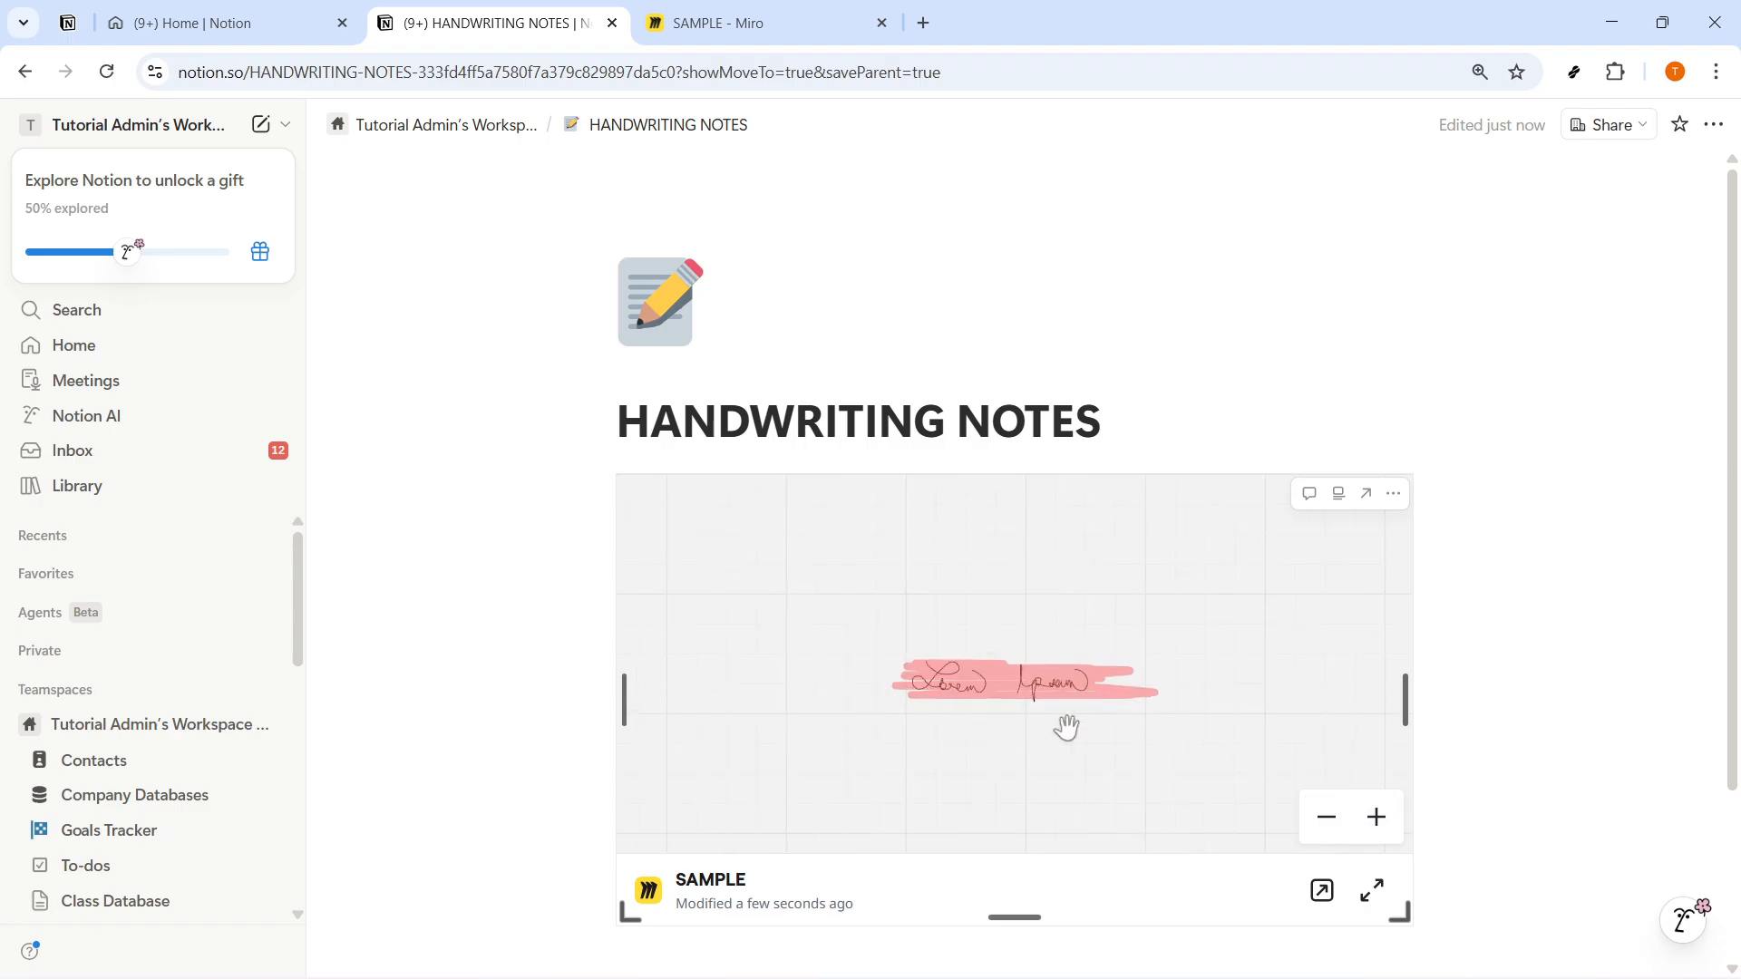
mouse_move(1066, 729)
left_mouse_down()
mouse_move(1069, 700)
mouse_move(1058, 815)
mouse_move(1042, 688)
mouse_move(1053, 729)
left_mouse_up()
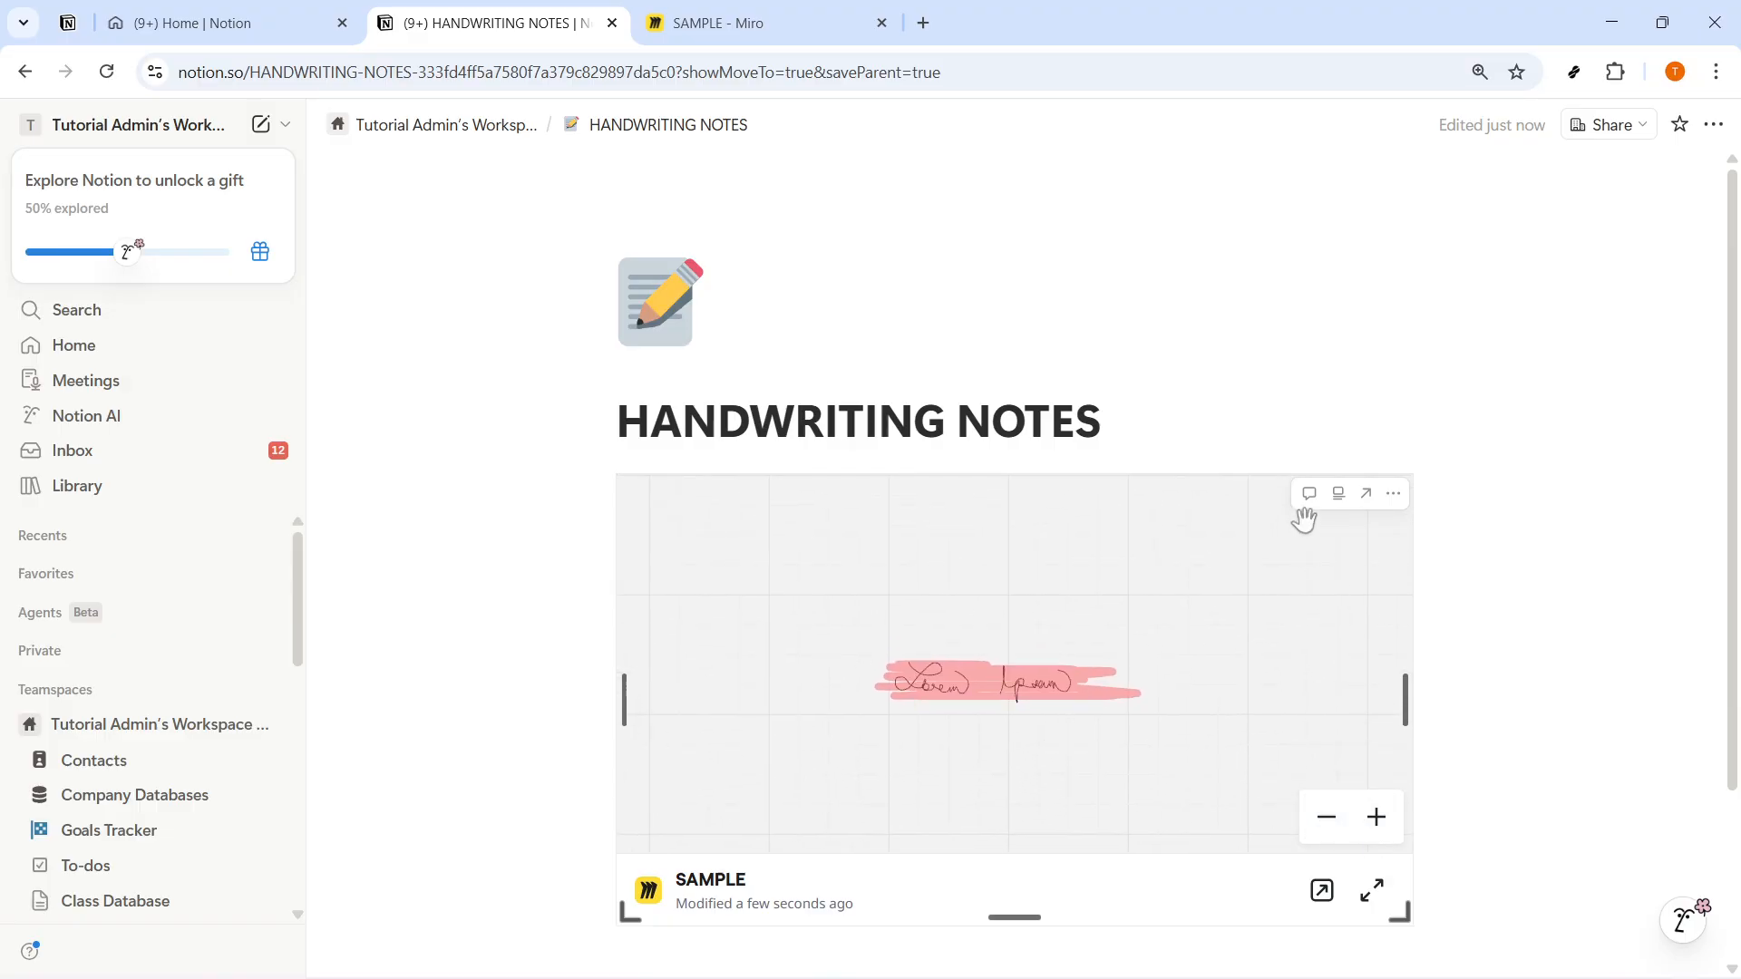
left_click(1394, 493)
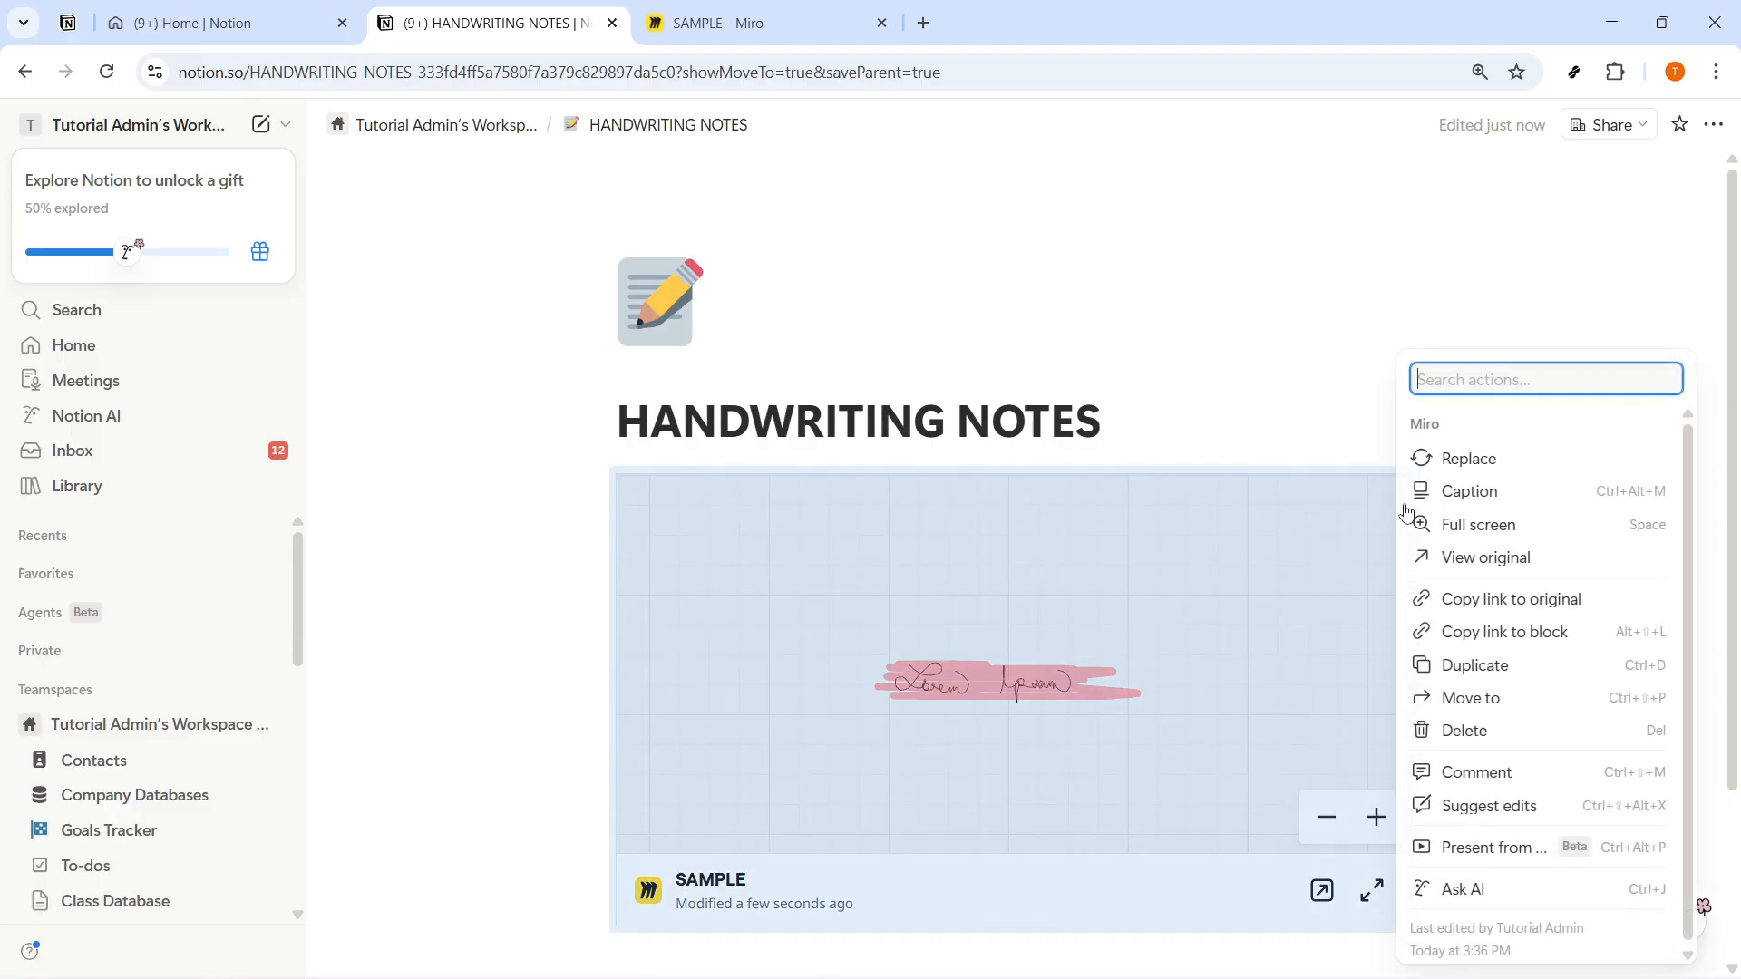
left_click(1206, 760)
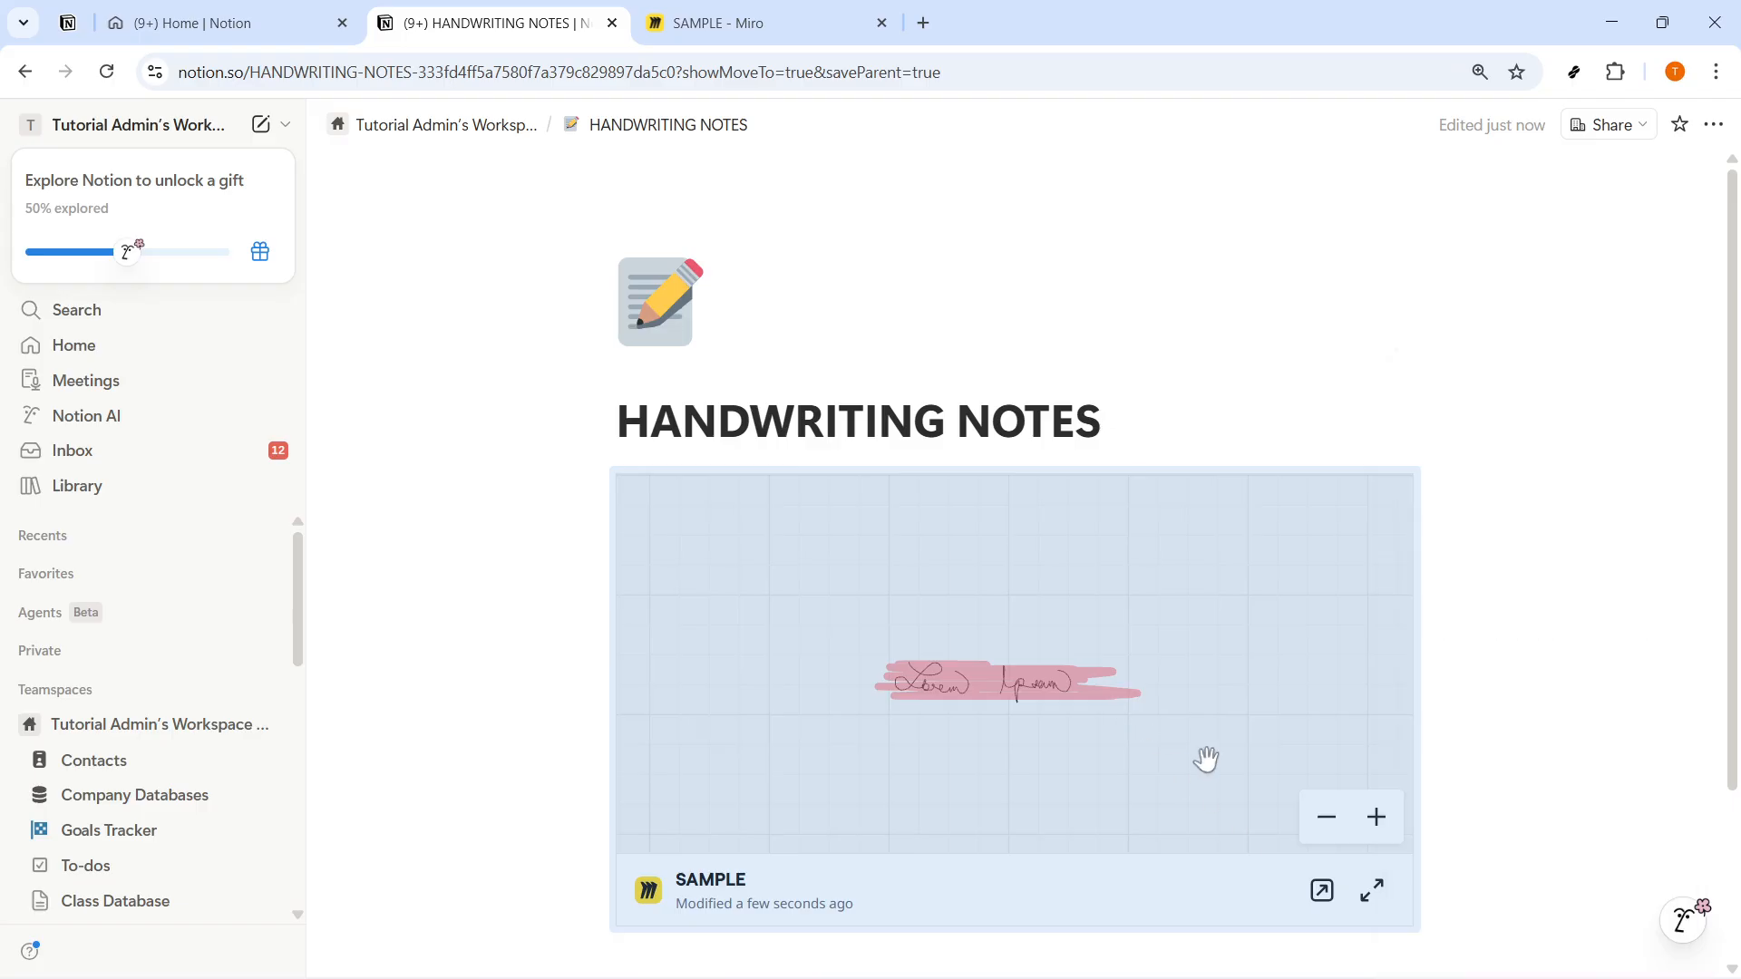
Reduce the height of the embedded SAMPLE board block slightly on the HANDWRITING NOTES page.
left_click(1438, 927)
left_click(1411, 926)
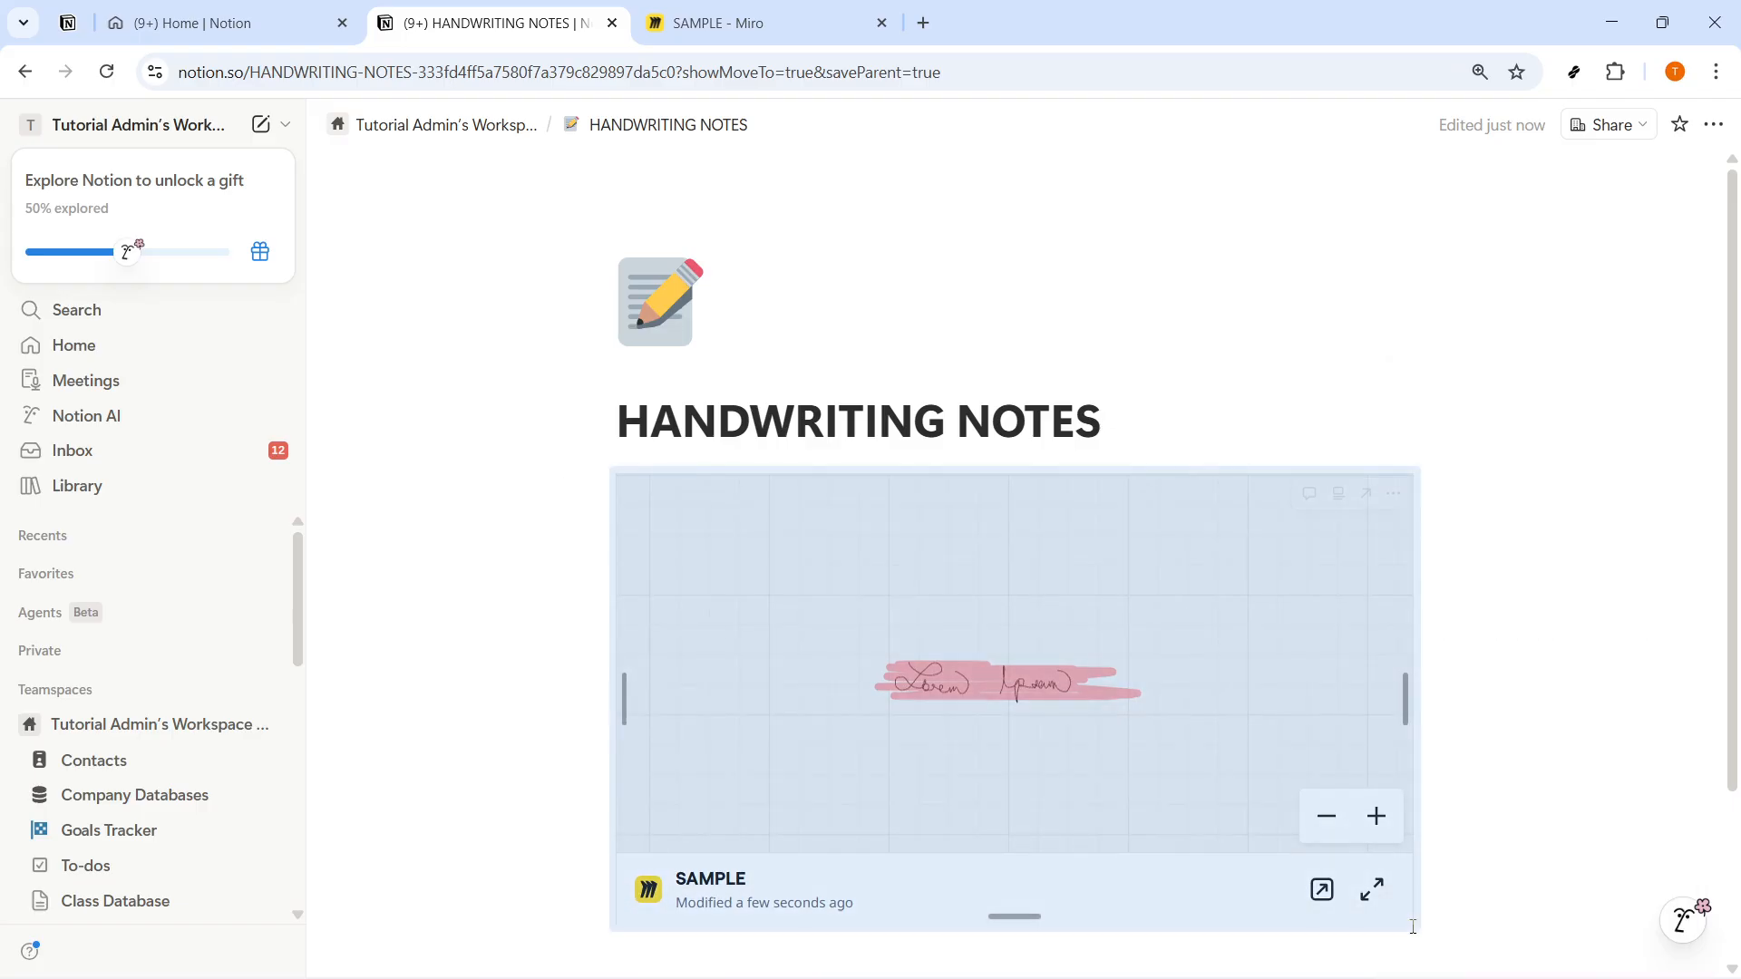
left_click(1453, 886)
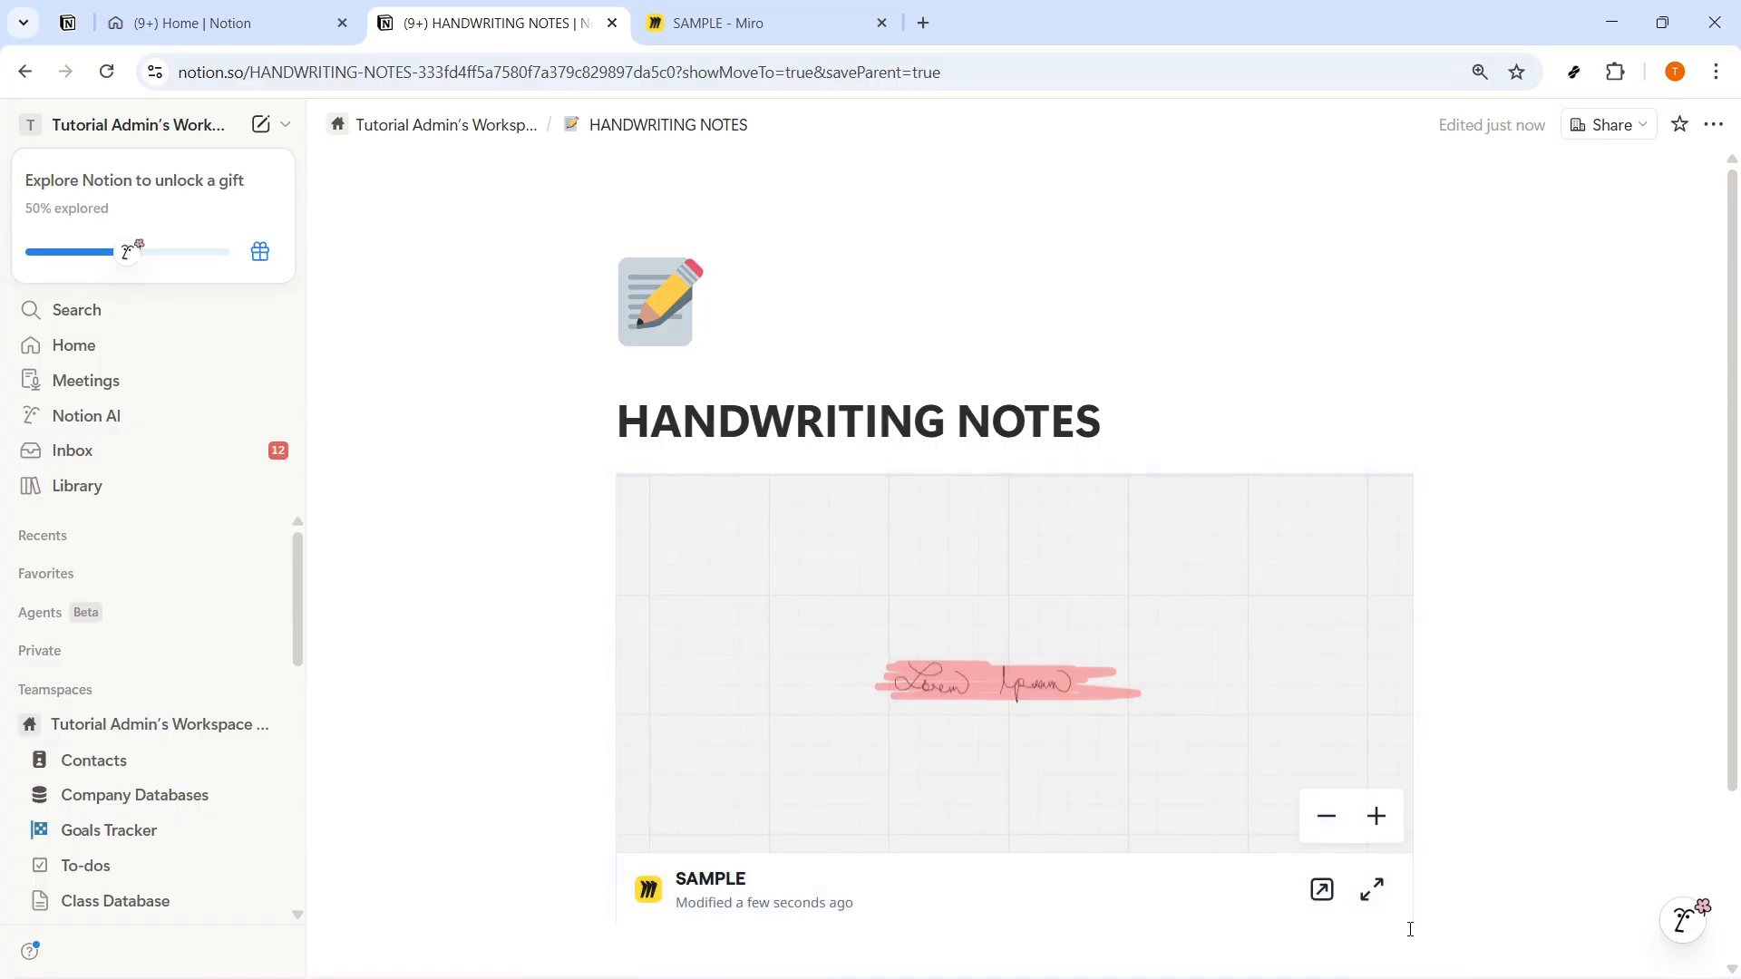
mouse_move(1409, 925)
left_mouse_down()
mouse_move(1302, 808)
mouse_move(1414, 888)
mouse_move(1402, 874)
mouse_move(1401, 891)
left_mouse_up()
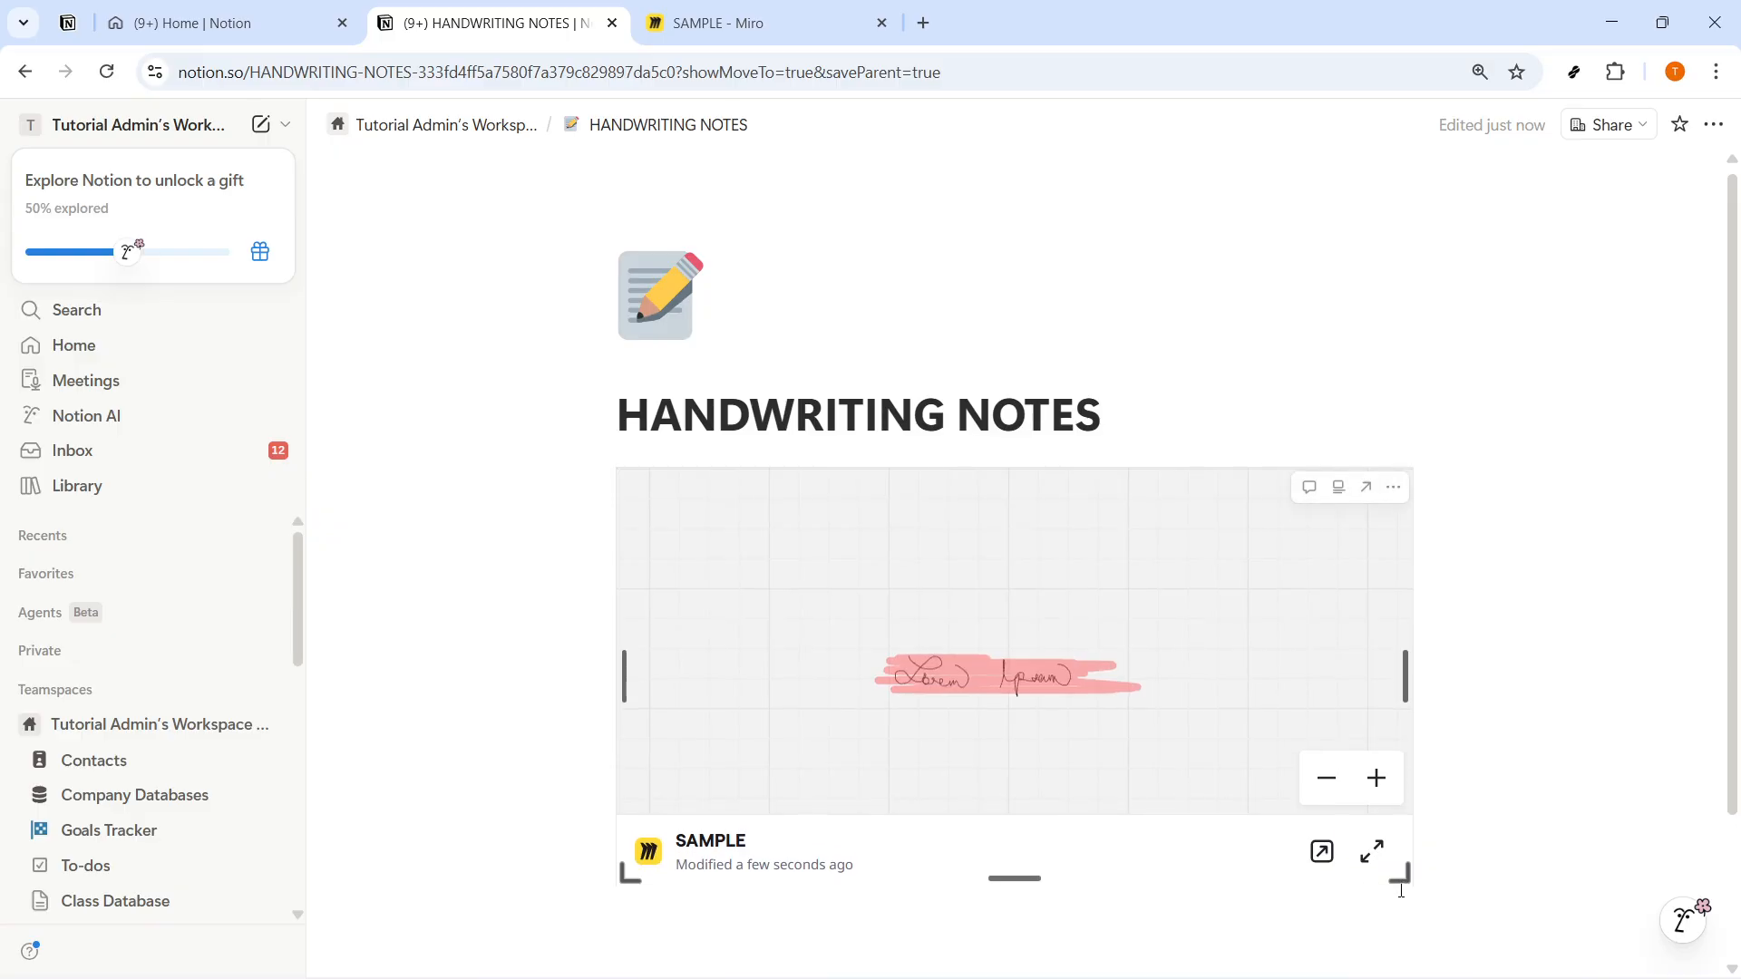
scroll(1400, 836, "down", 2)
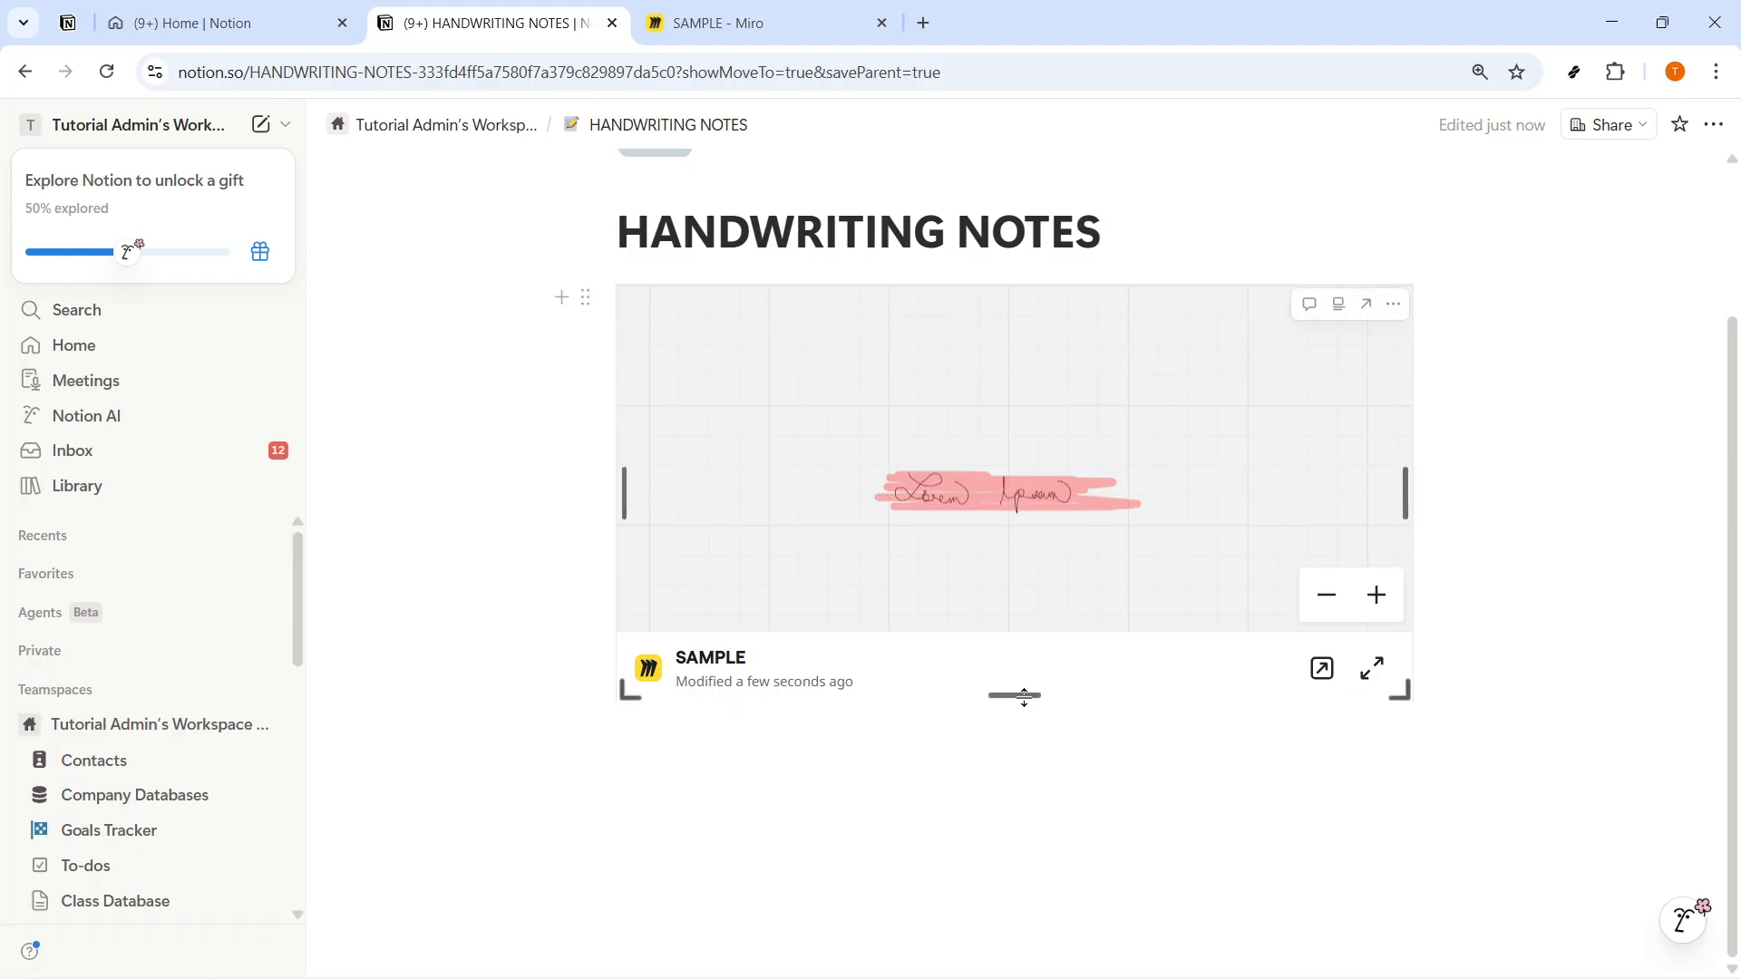
left_click(1026, 697)
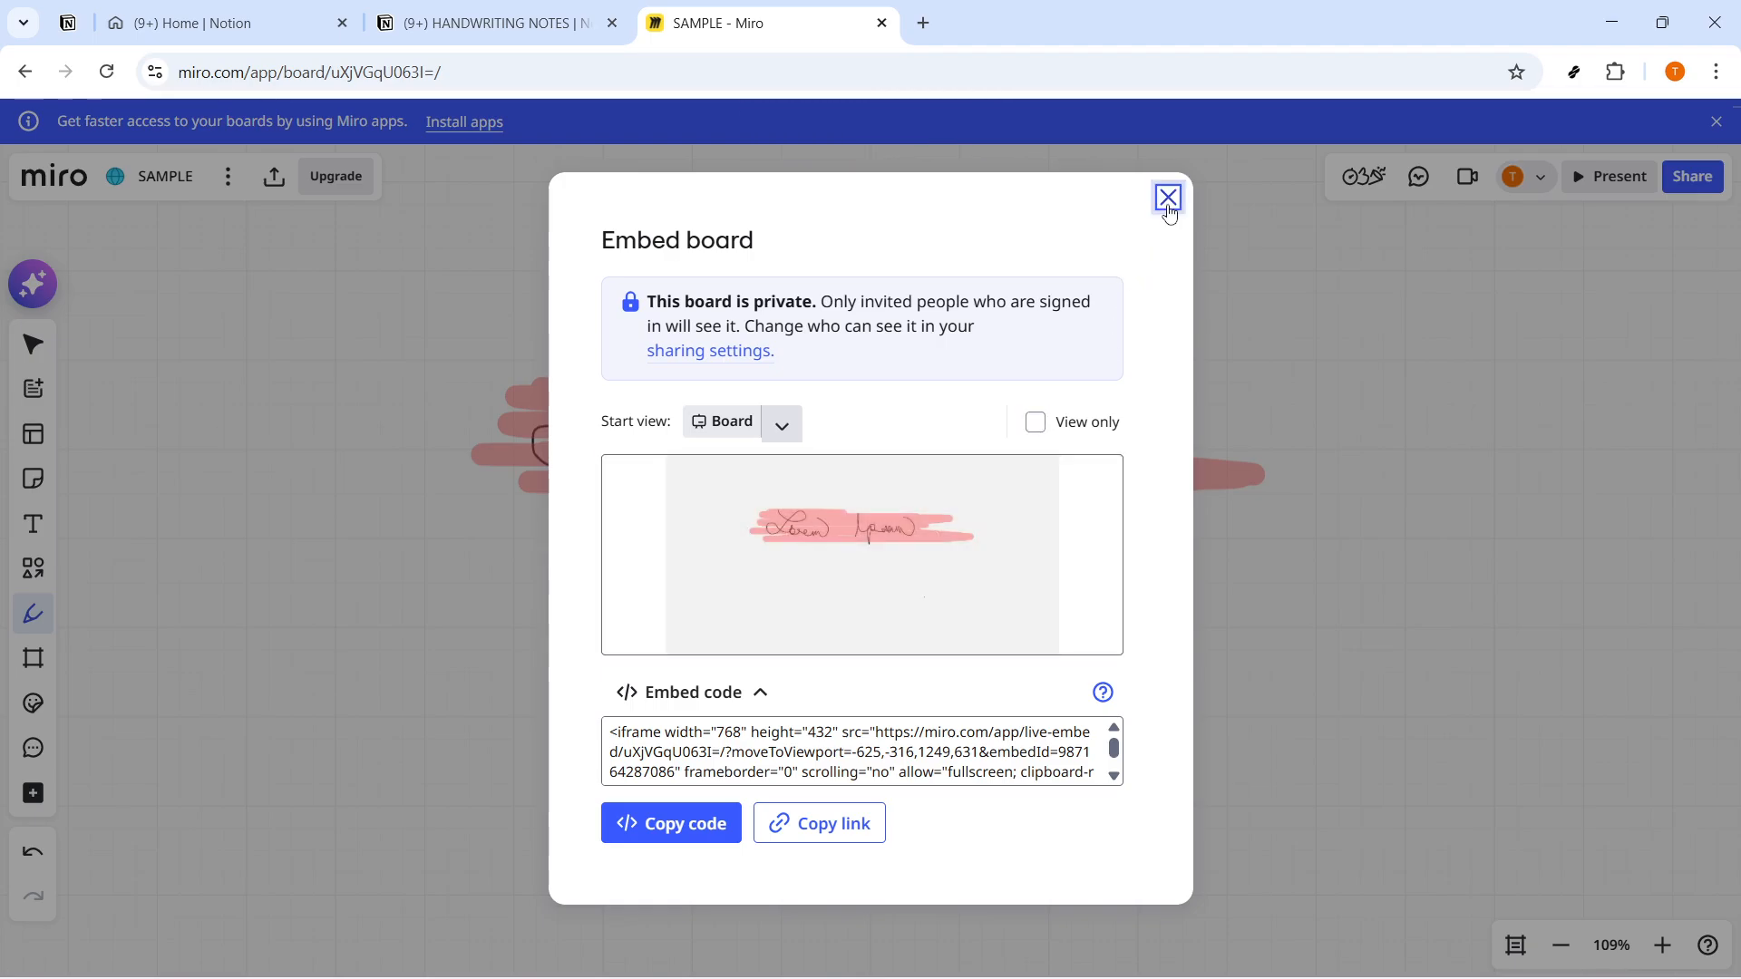
Switch to the SAMPLE board in Miro, close the embed settings, and draw a star shape below the handwritten "Lorem Ipsum".
left_click(1166, 195)
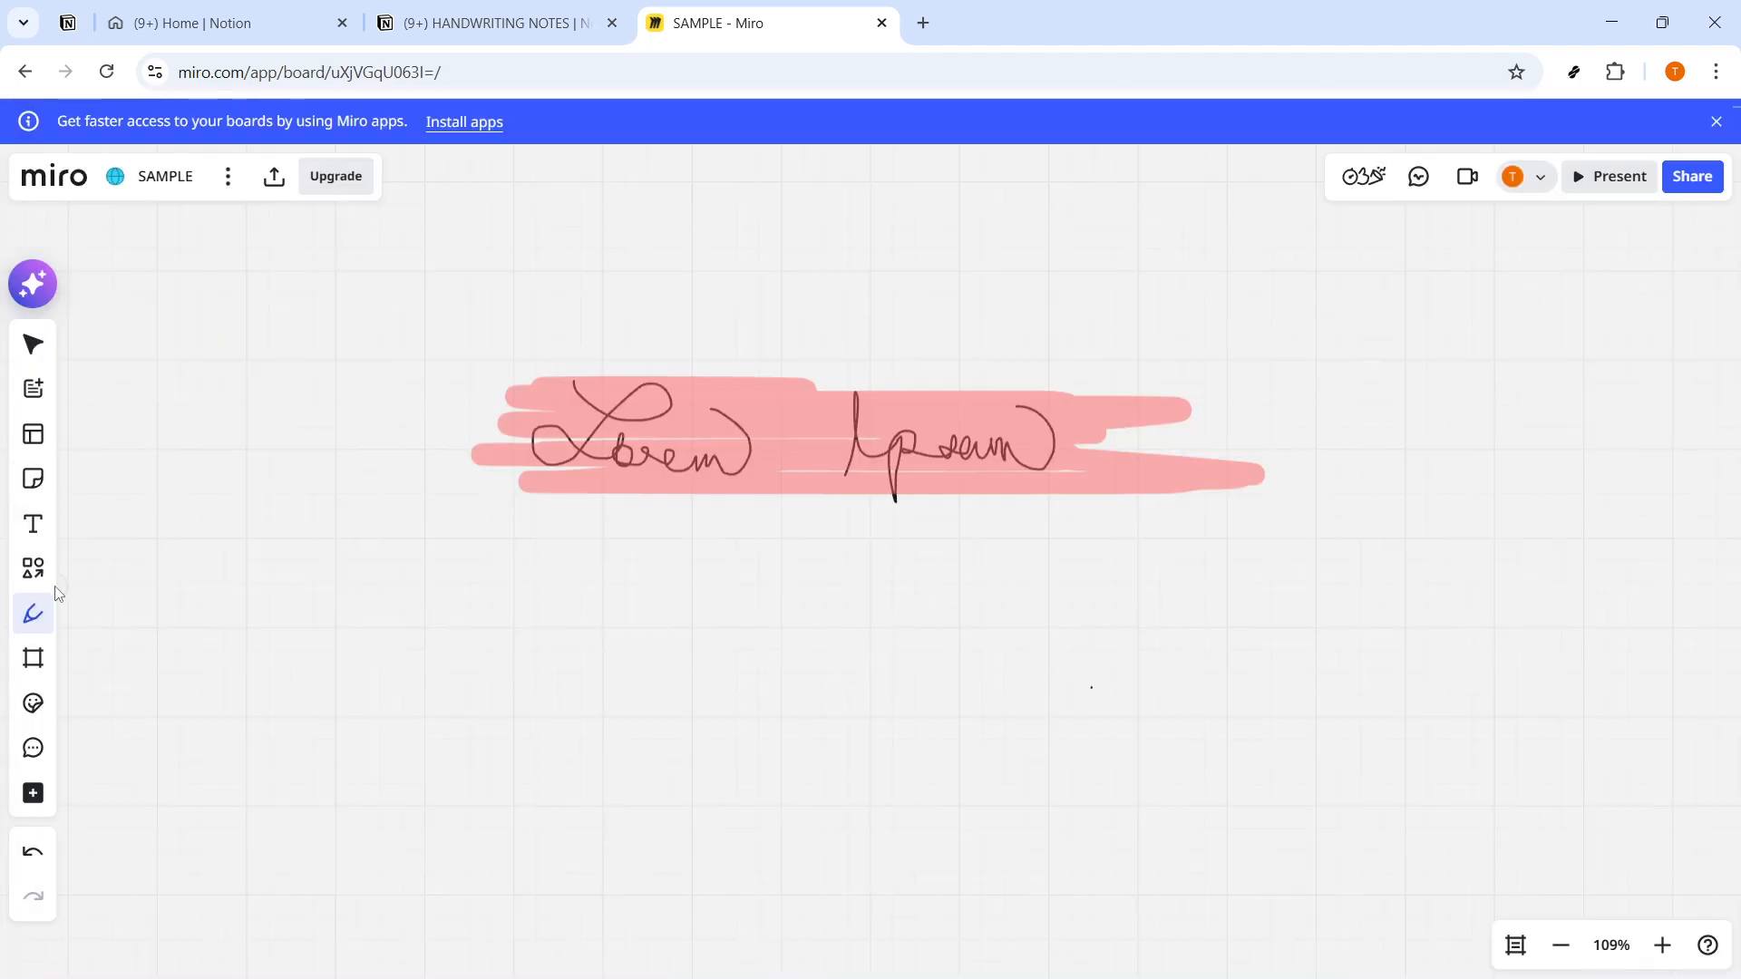
left_click(41, 578)
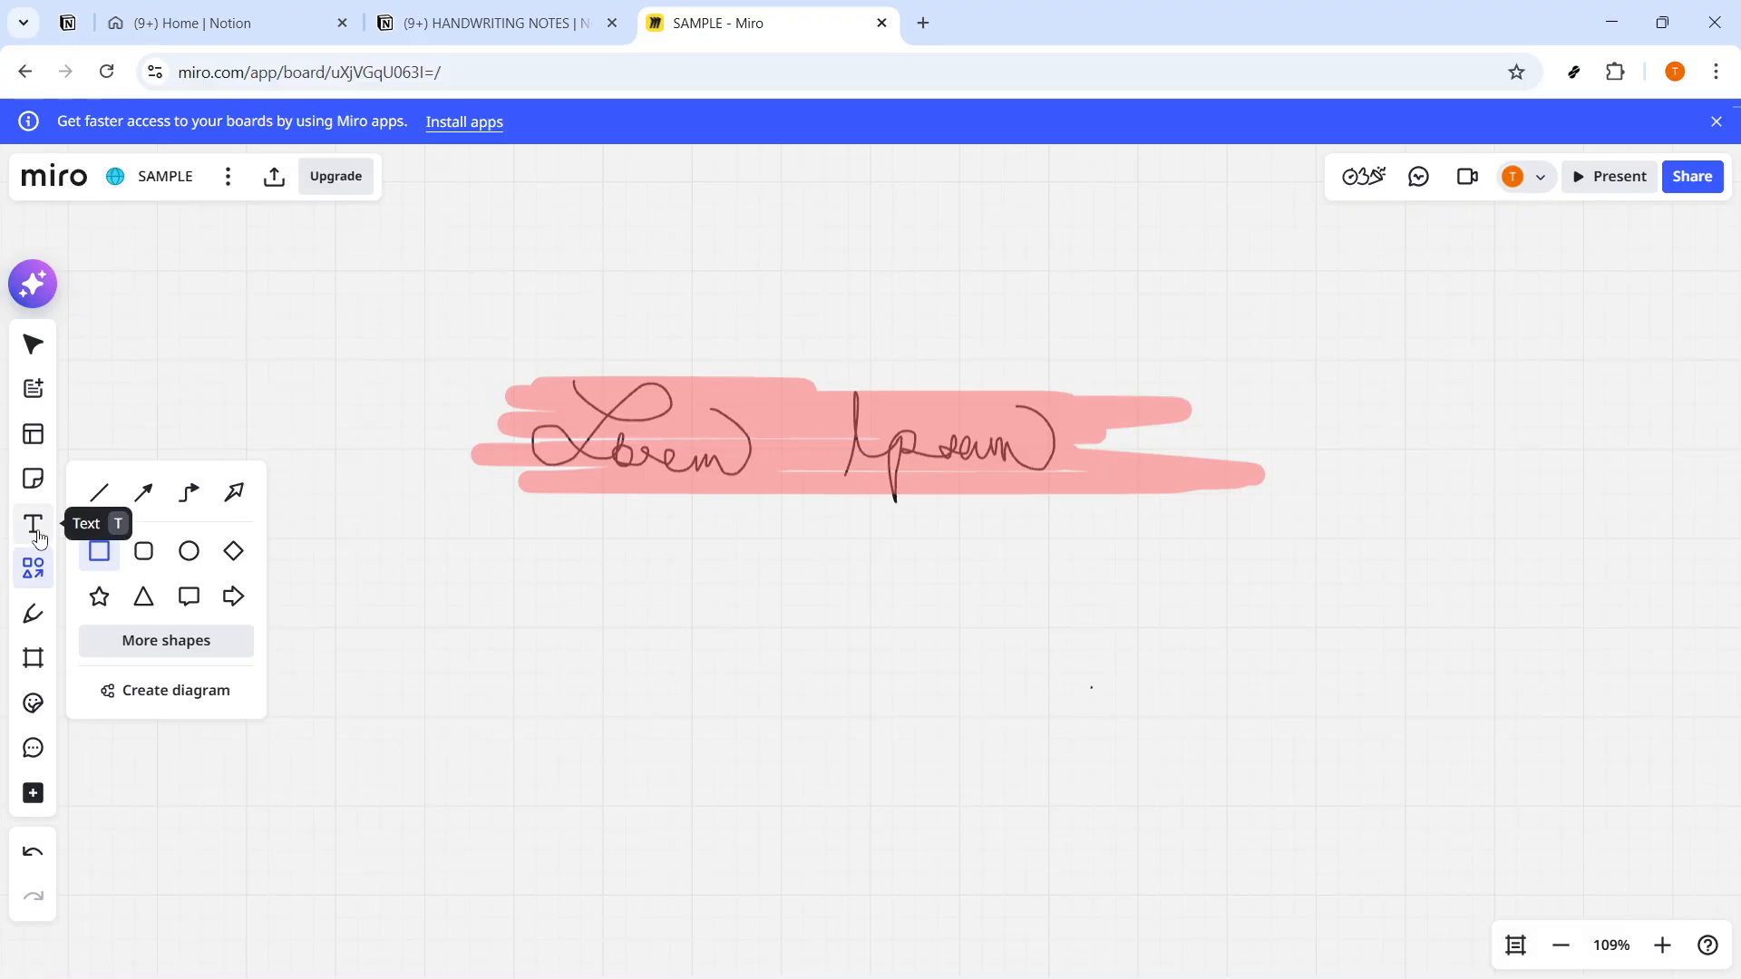
left_click(99, 596)
left_click_drag(747, 577, 879, 708)
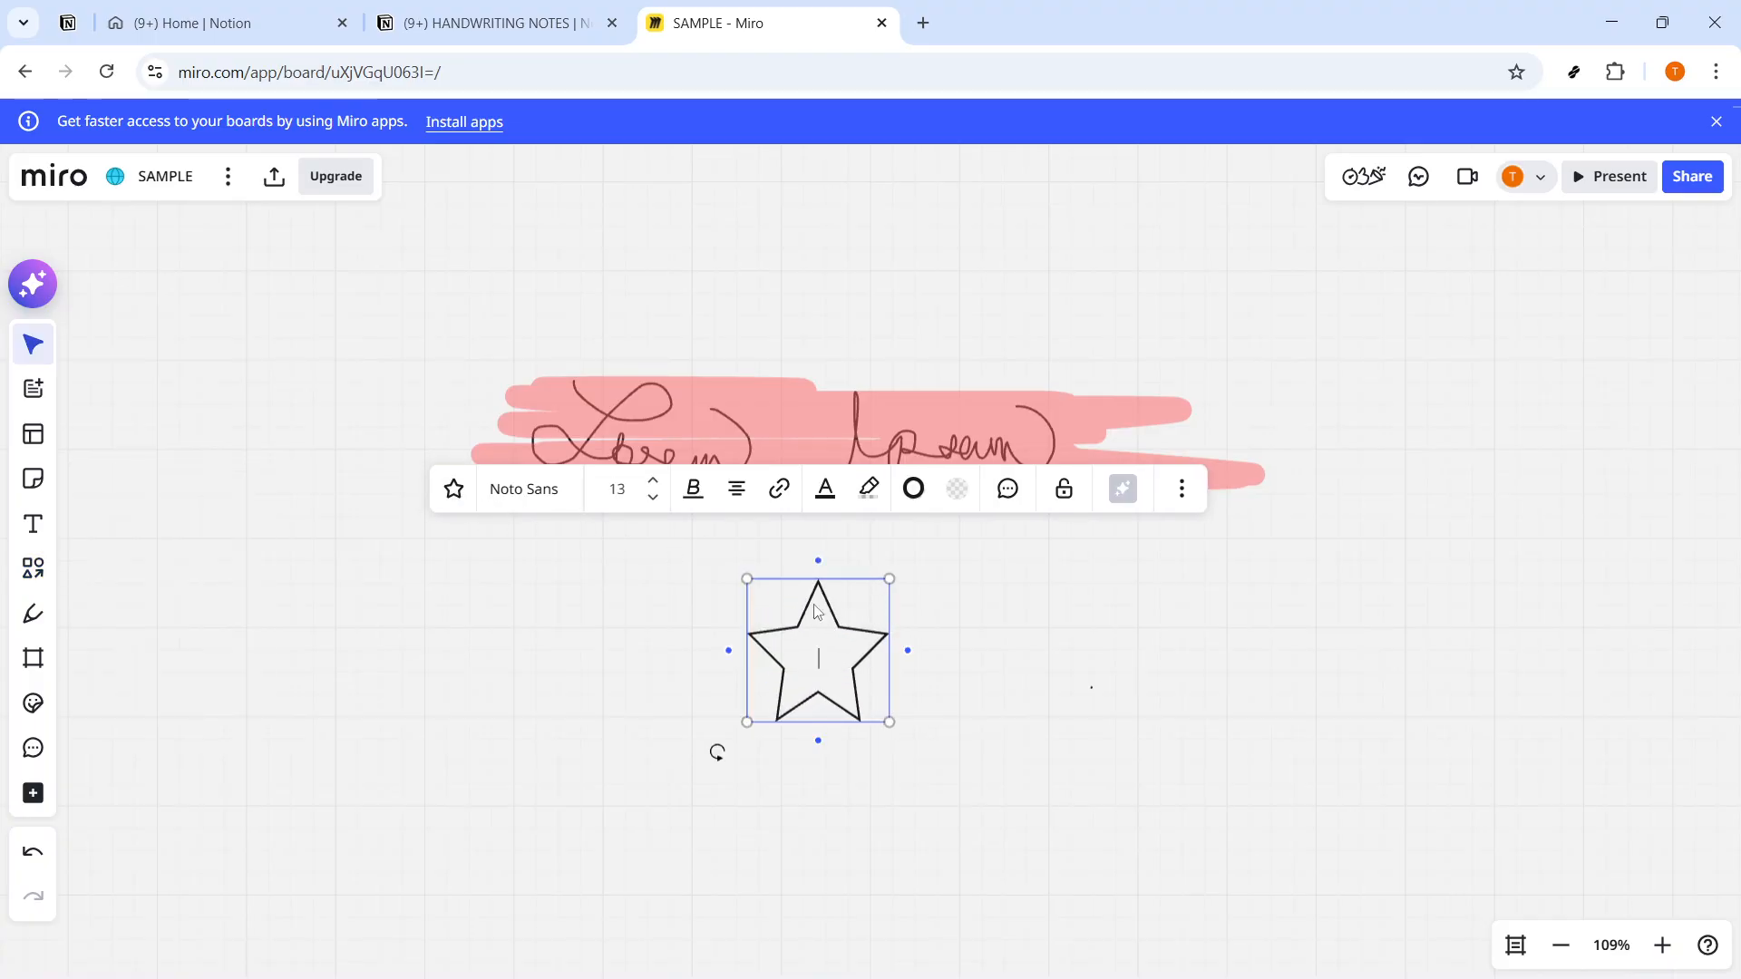
Switch between the Notion page and the Miro board to check whether the star appears in the embed.
left_click(541, 7)
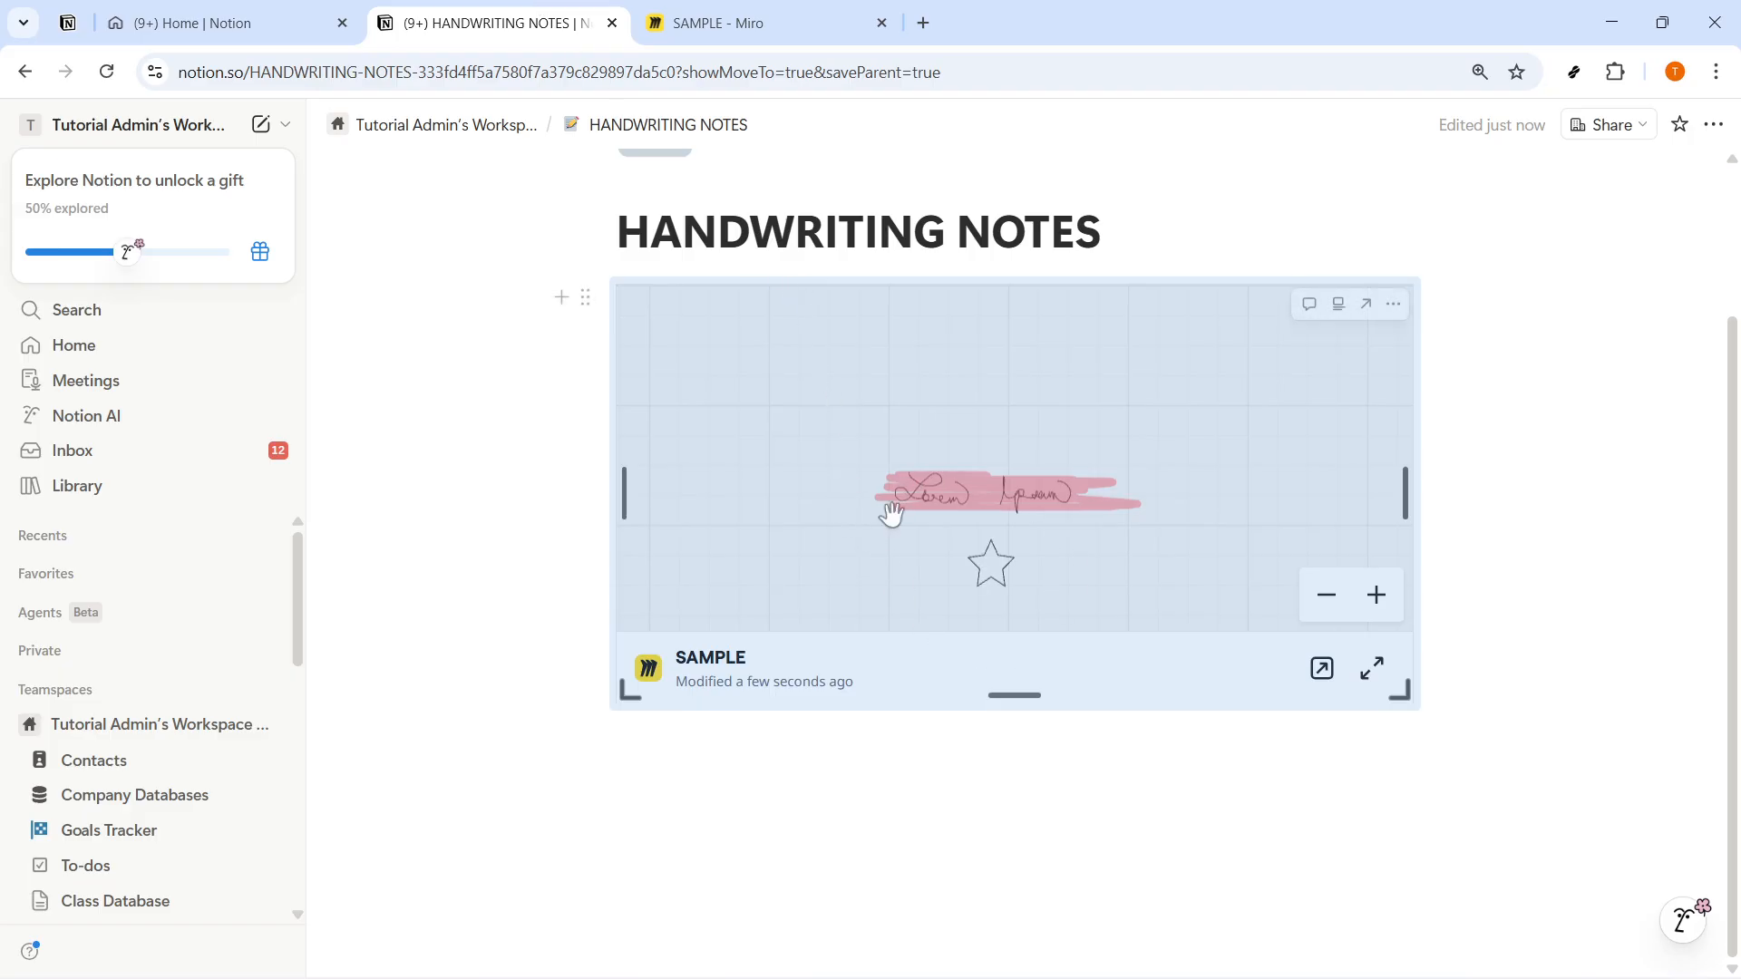
key("ctrl+Tab")
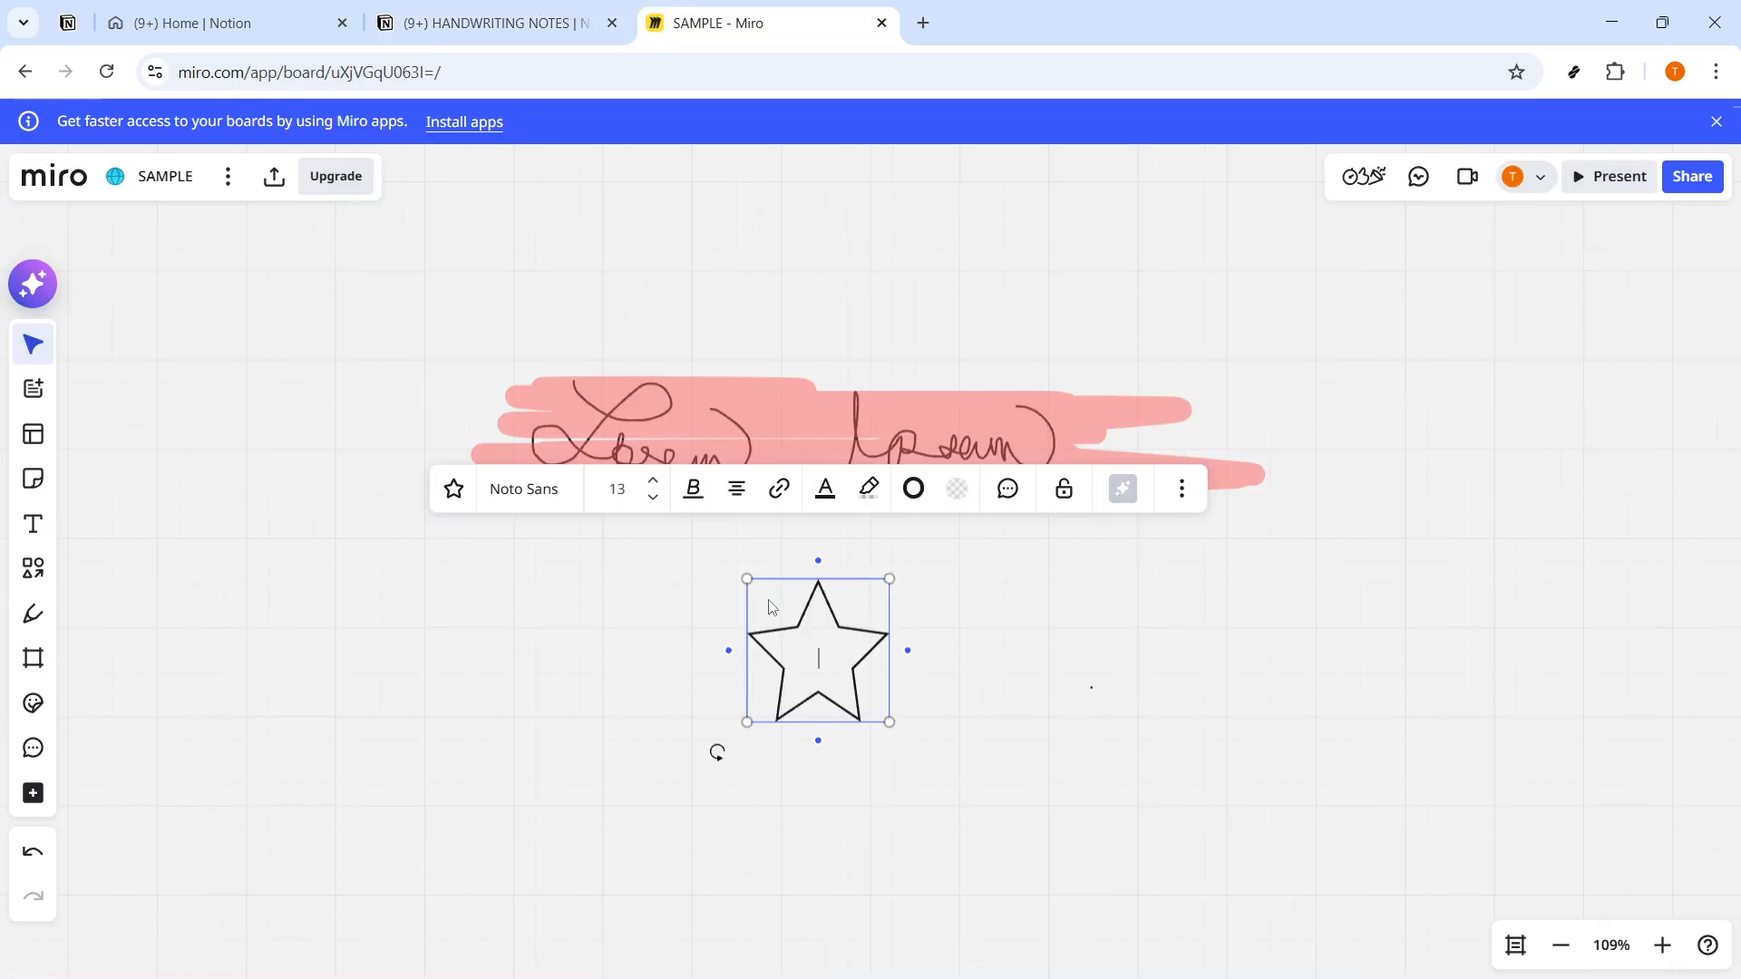
key("ctrl+shift+Tab")
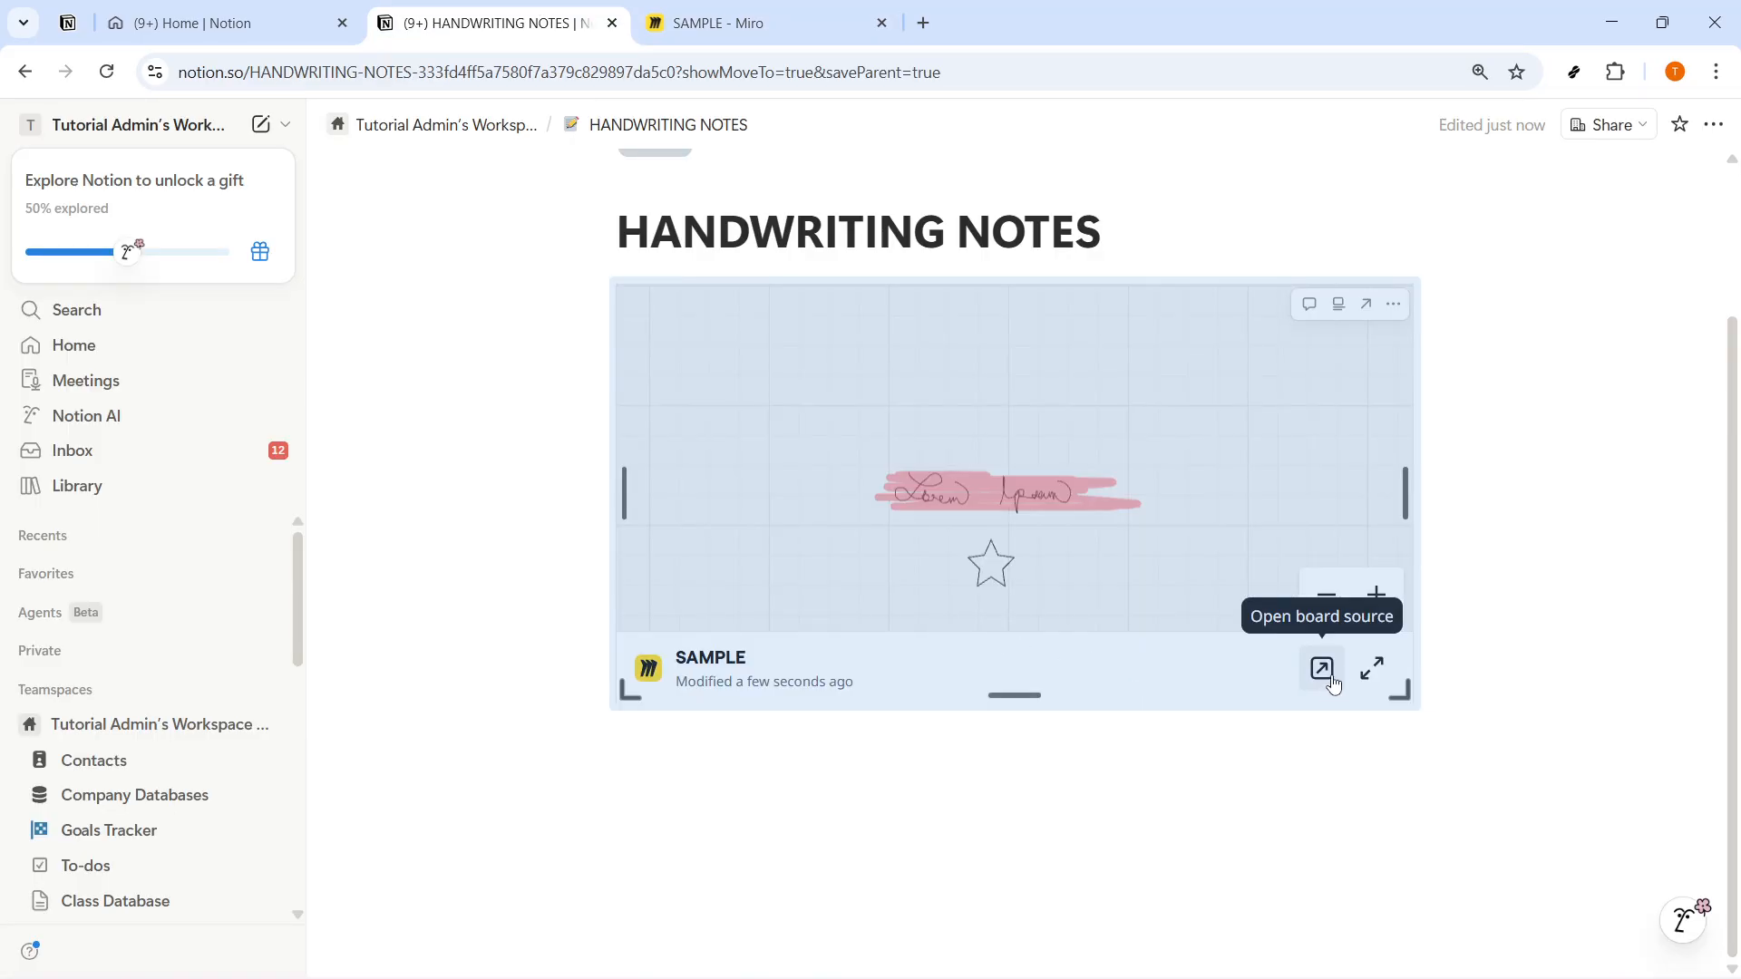
View the embedded board full screen, enlarge the drawing, and return to the Notion page to inspect the star.
left_click(1372, 686)
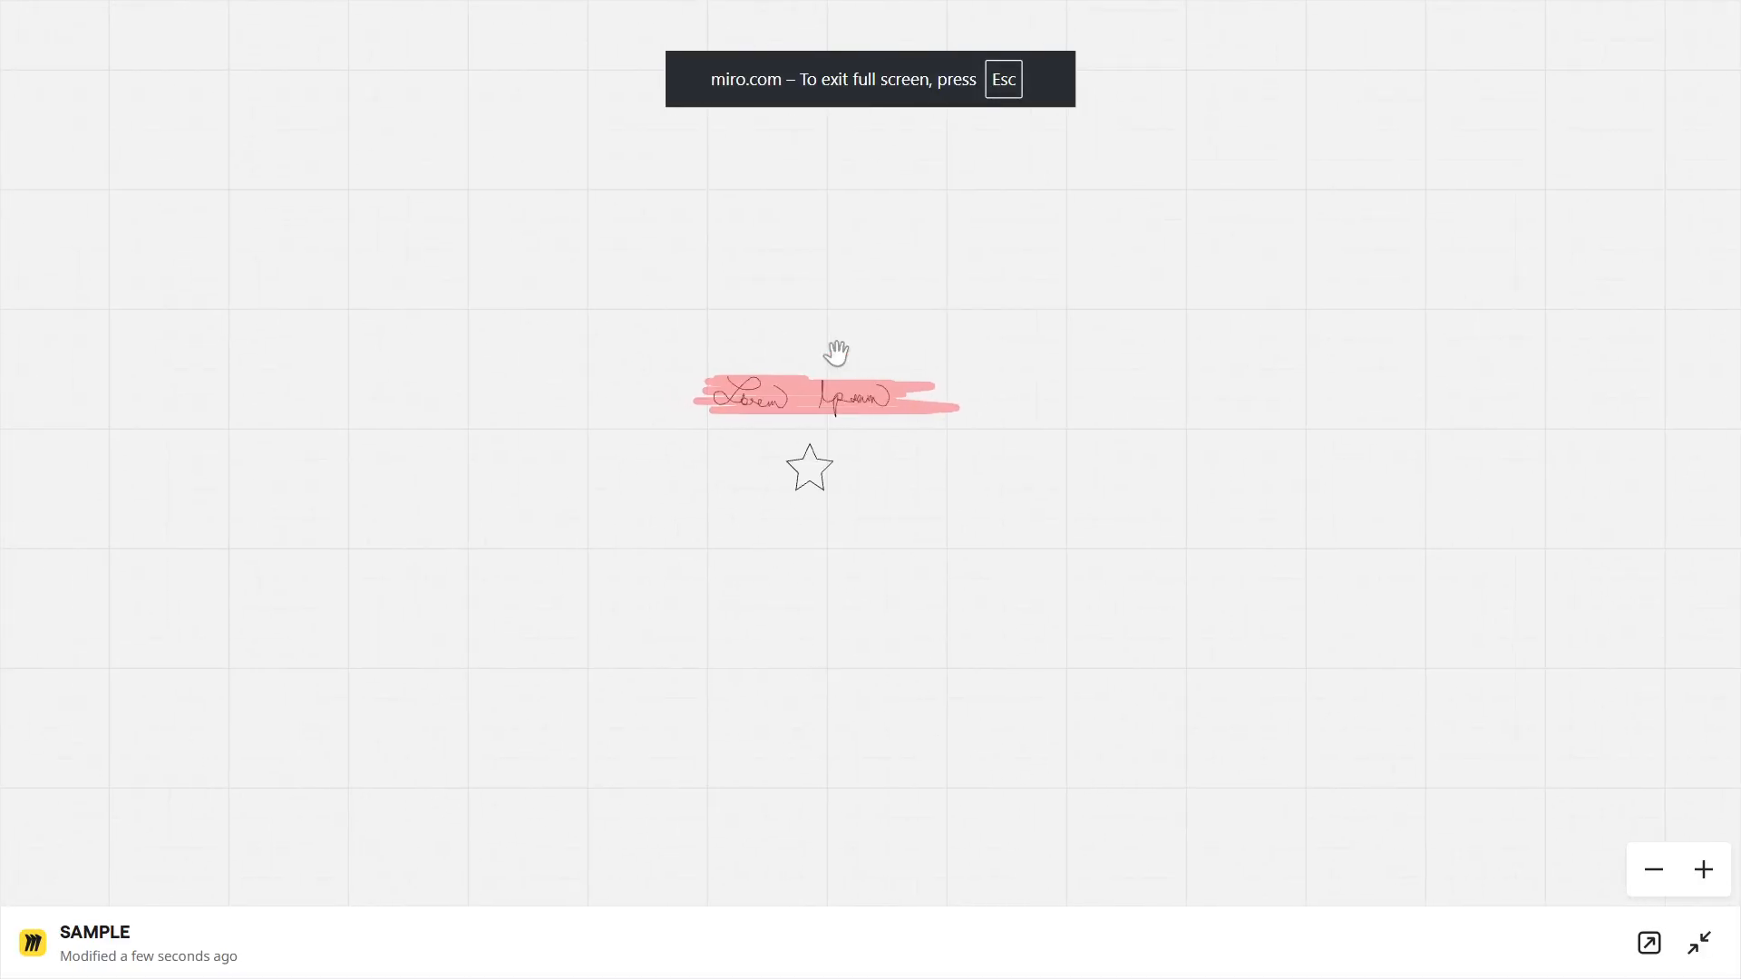
left_click(1703, 869)
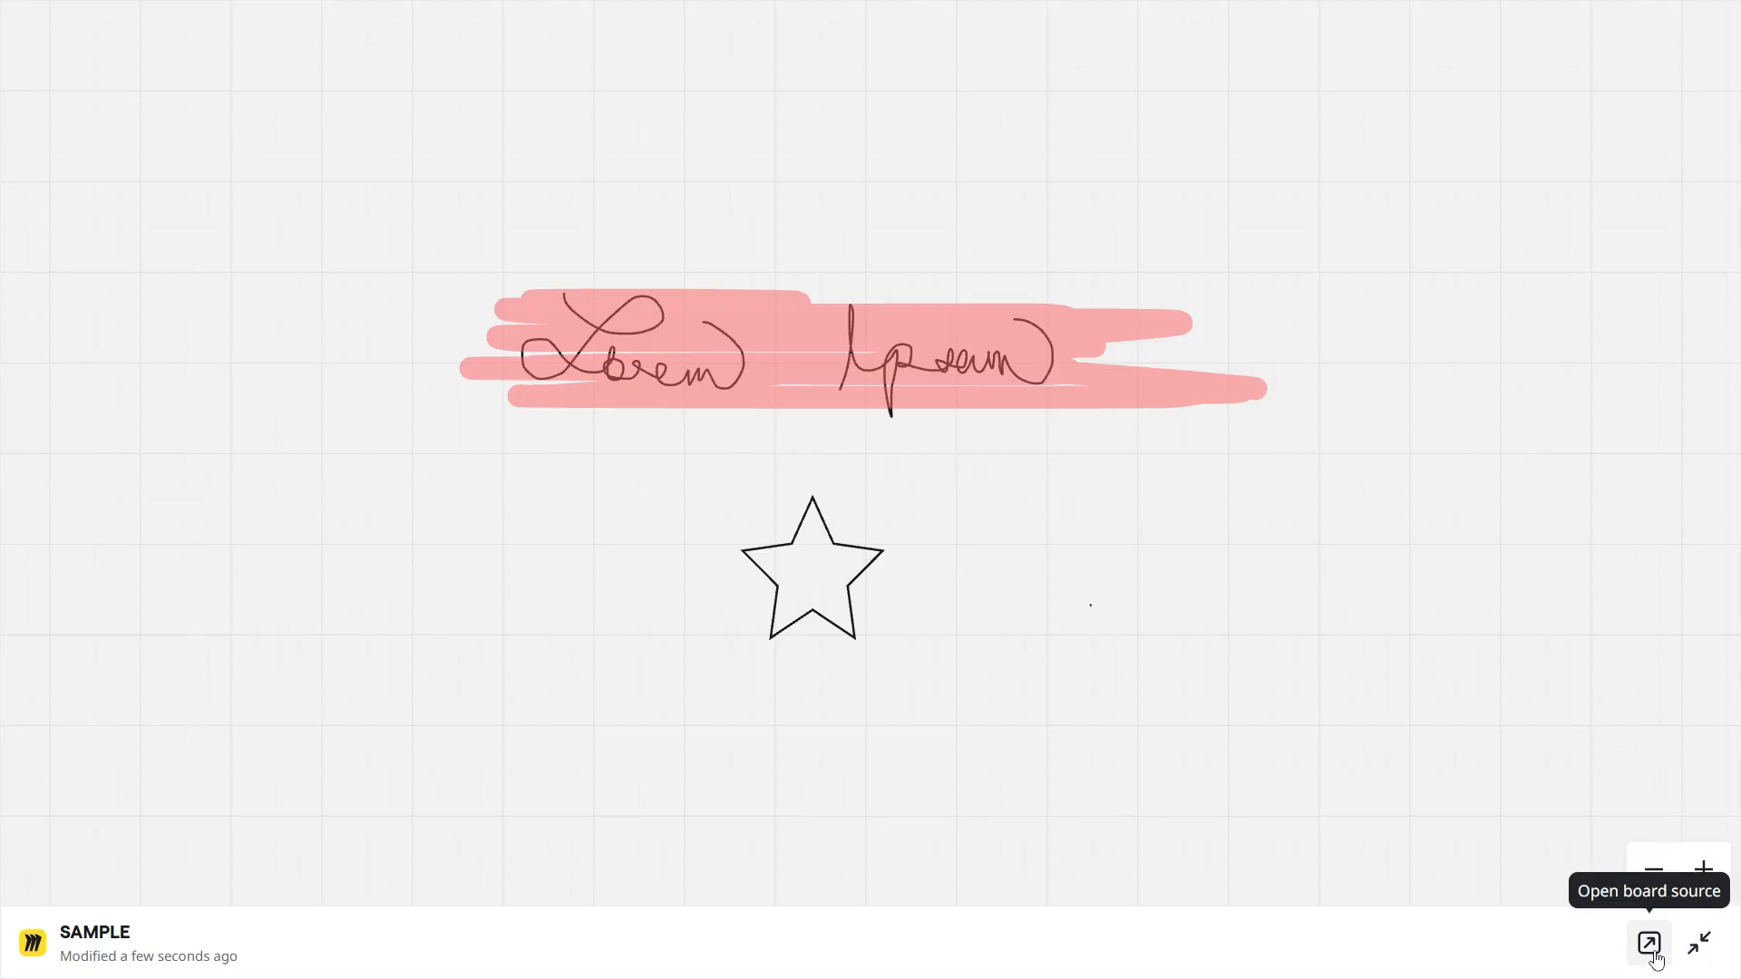
left_click(1688, 958)
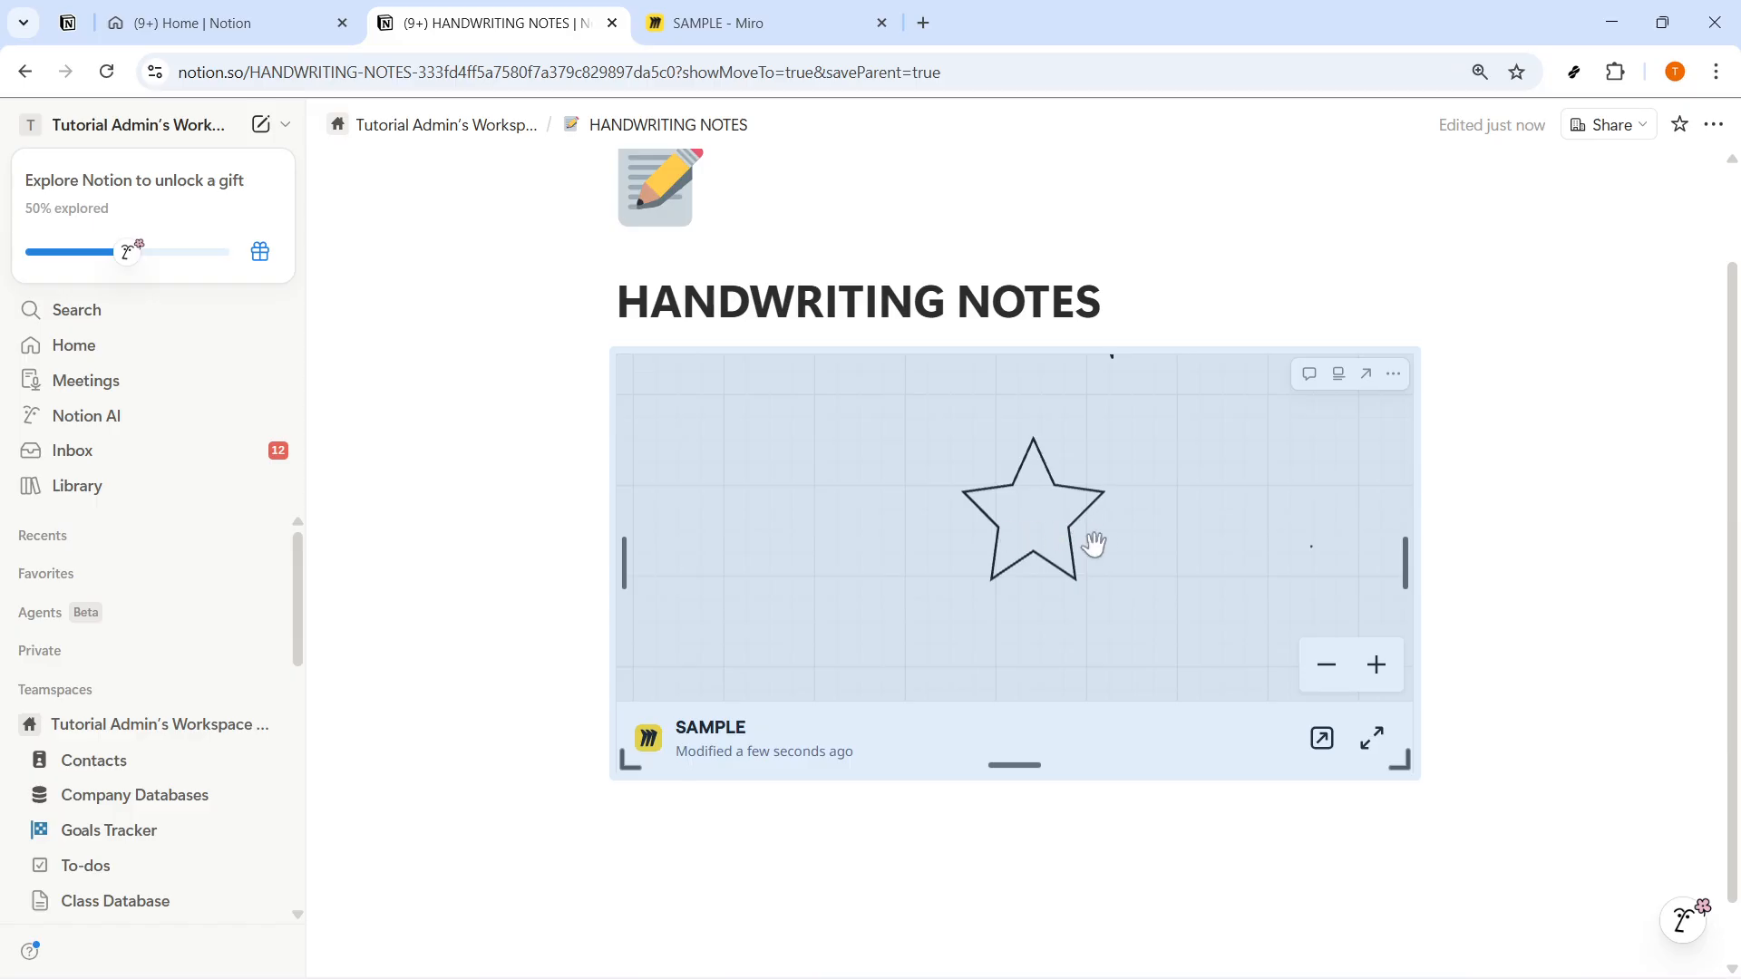
left_click(1512, 596)
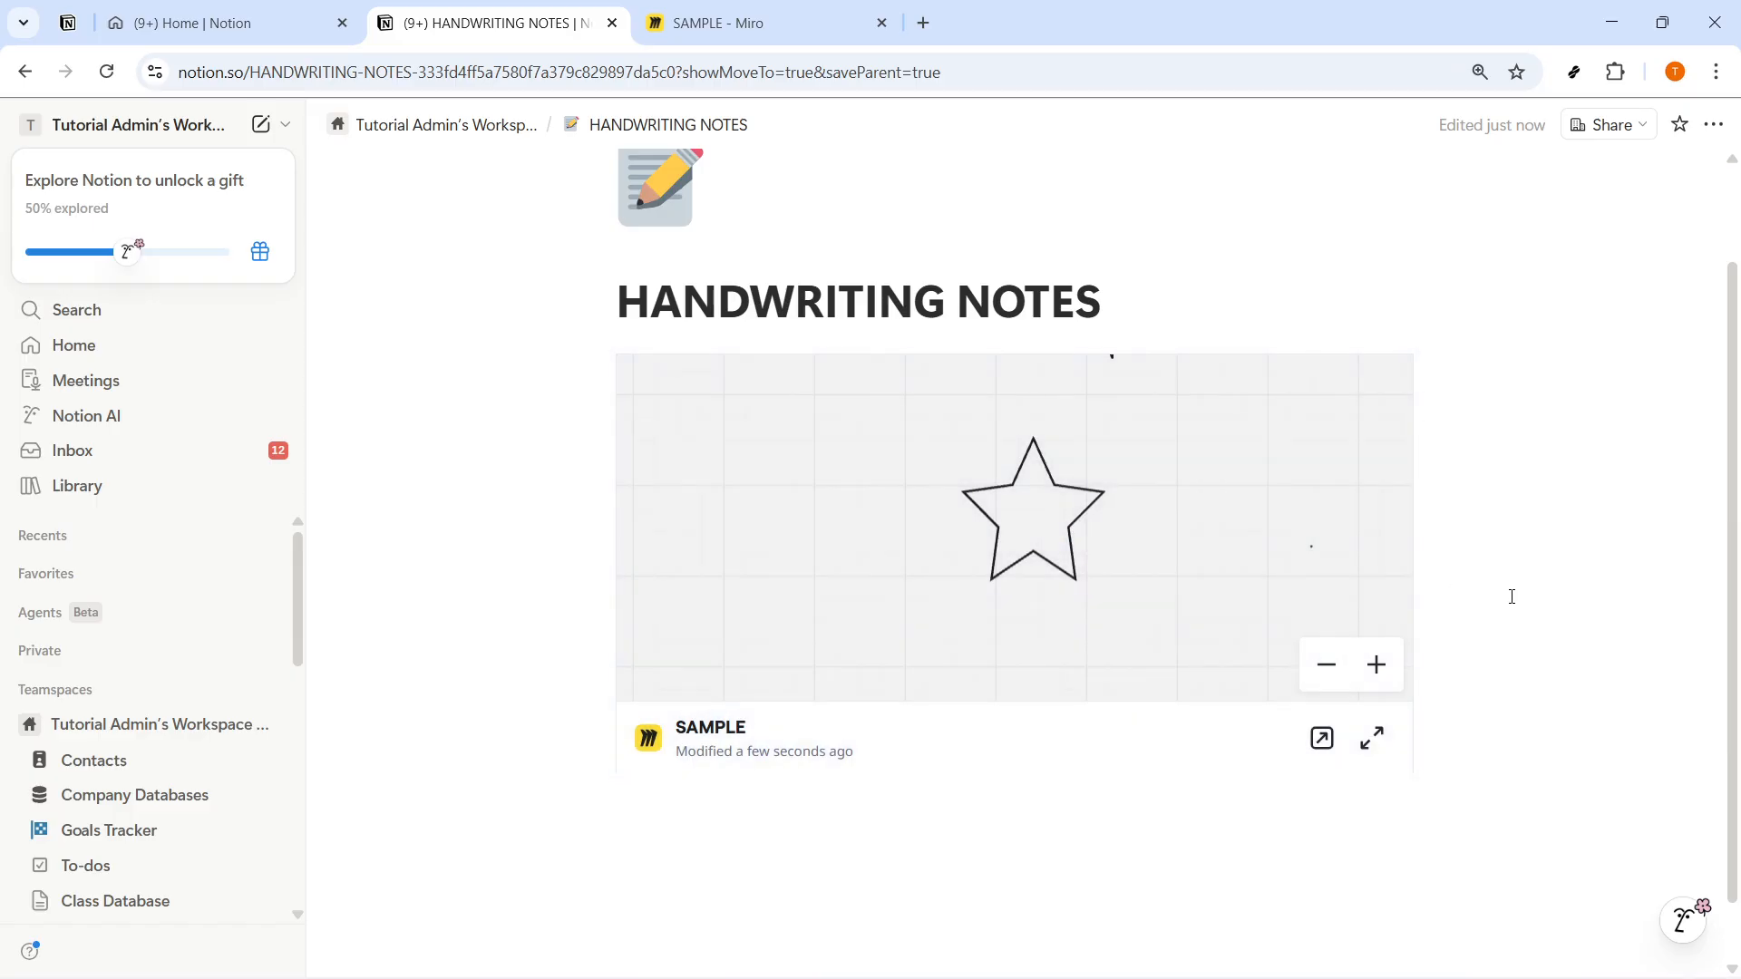
left_click_drag(1087, 559, 1078, 560)
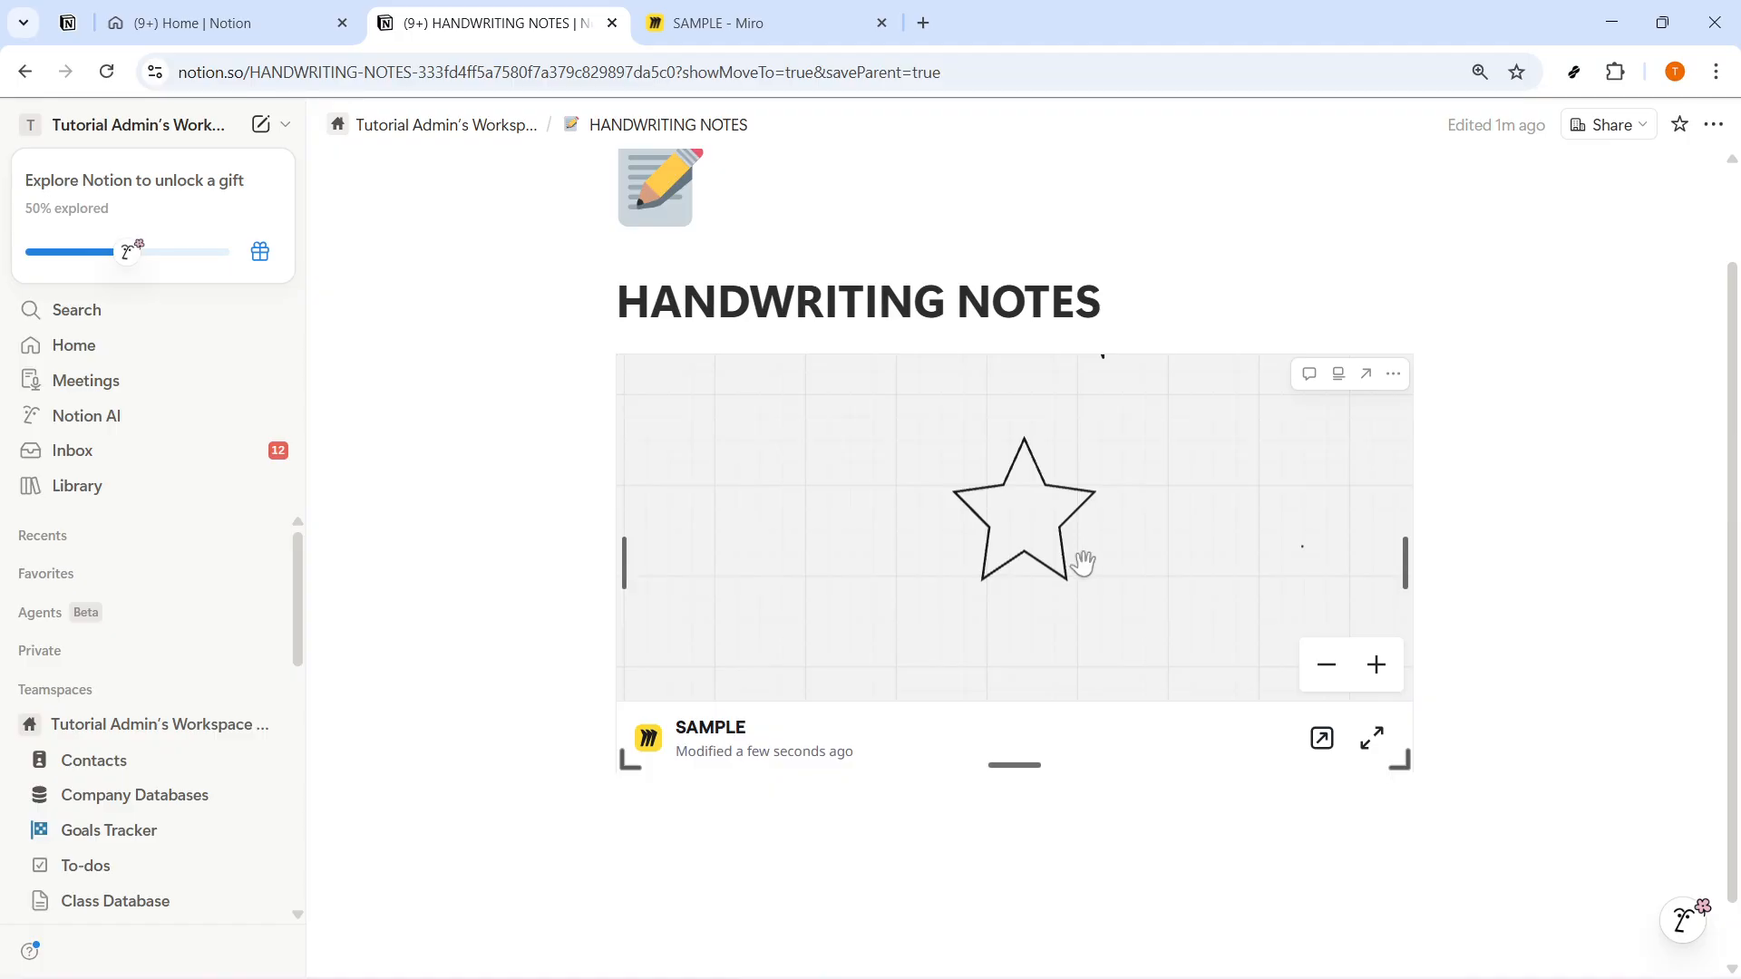
Switch to the Miro board, deselect the star, and open the board's View options.
key("ctrl+Tab")
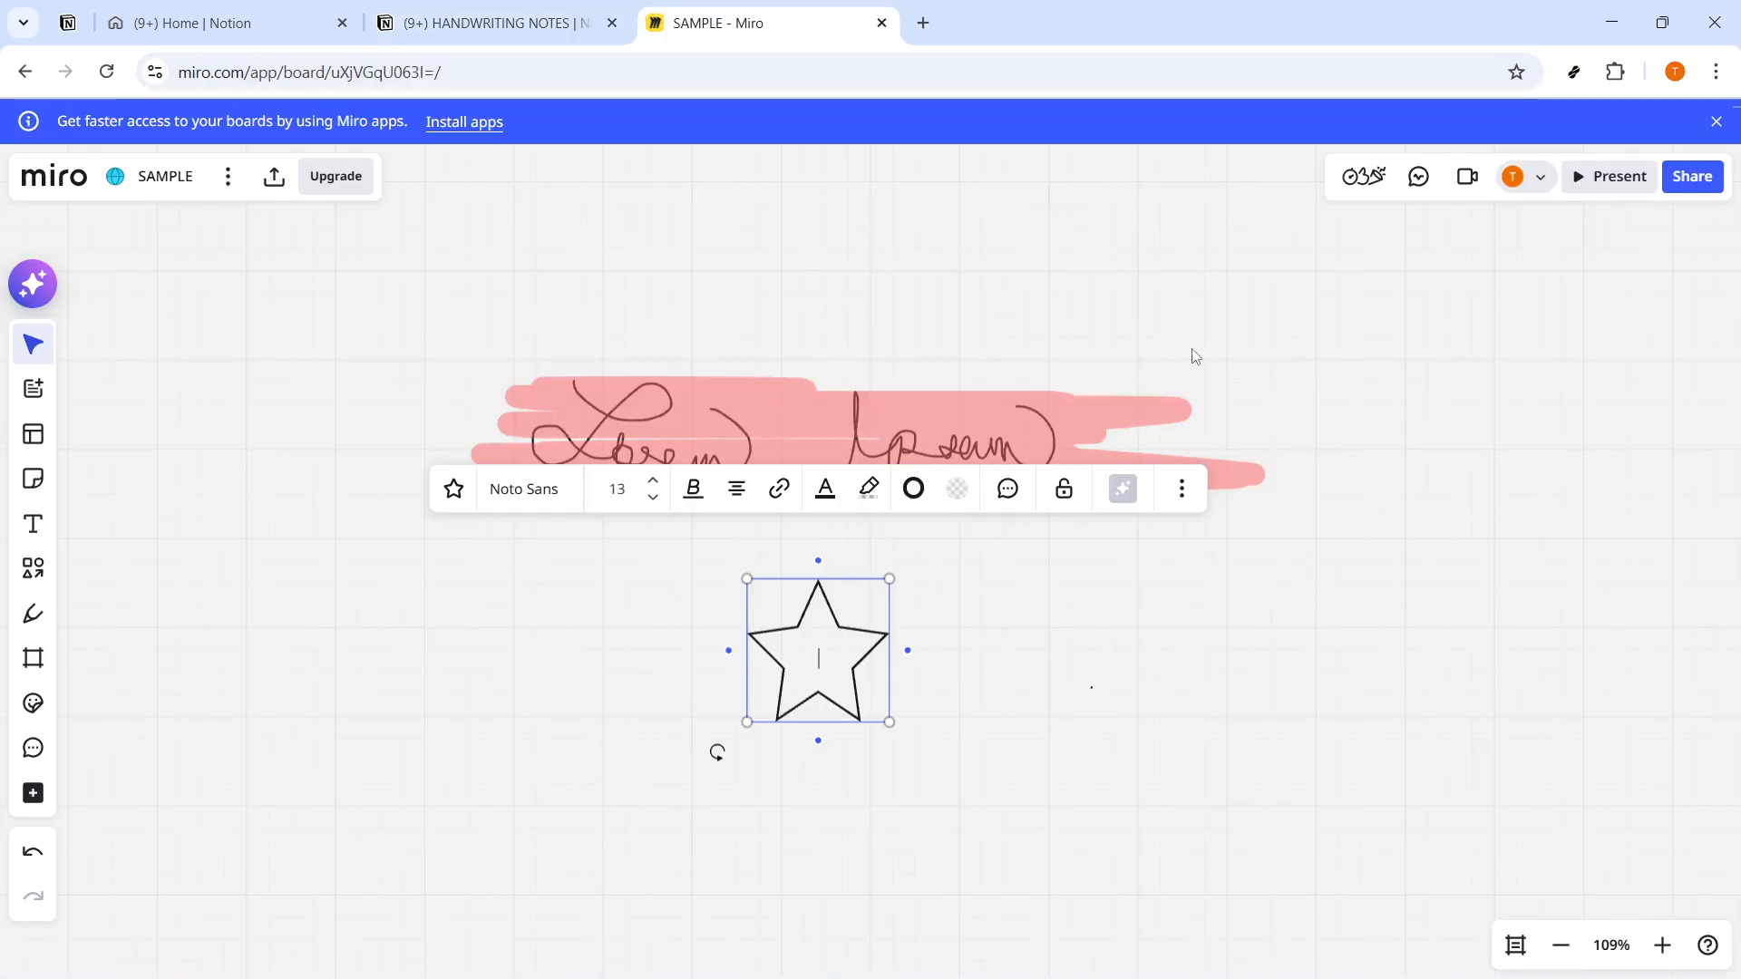
left_click(1063, 755)
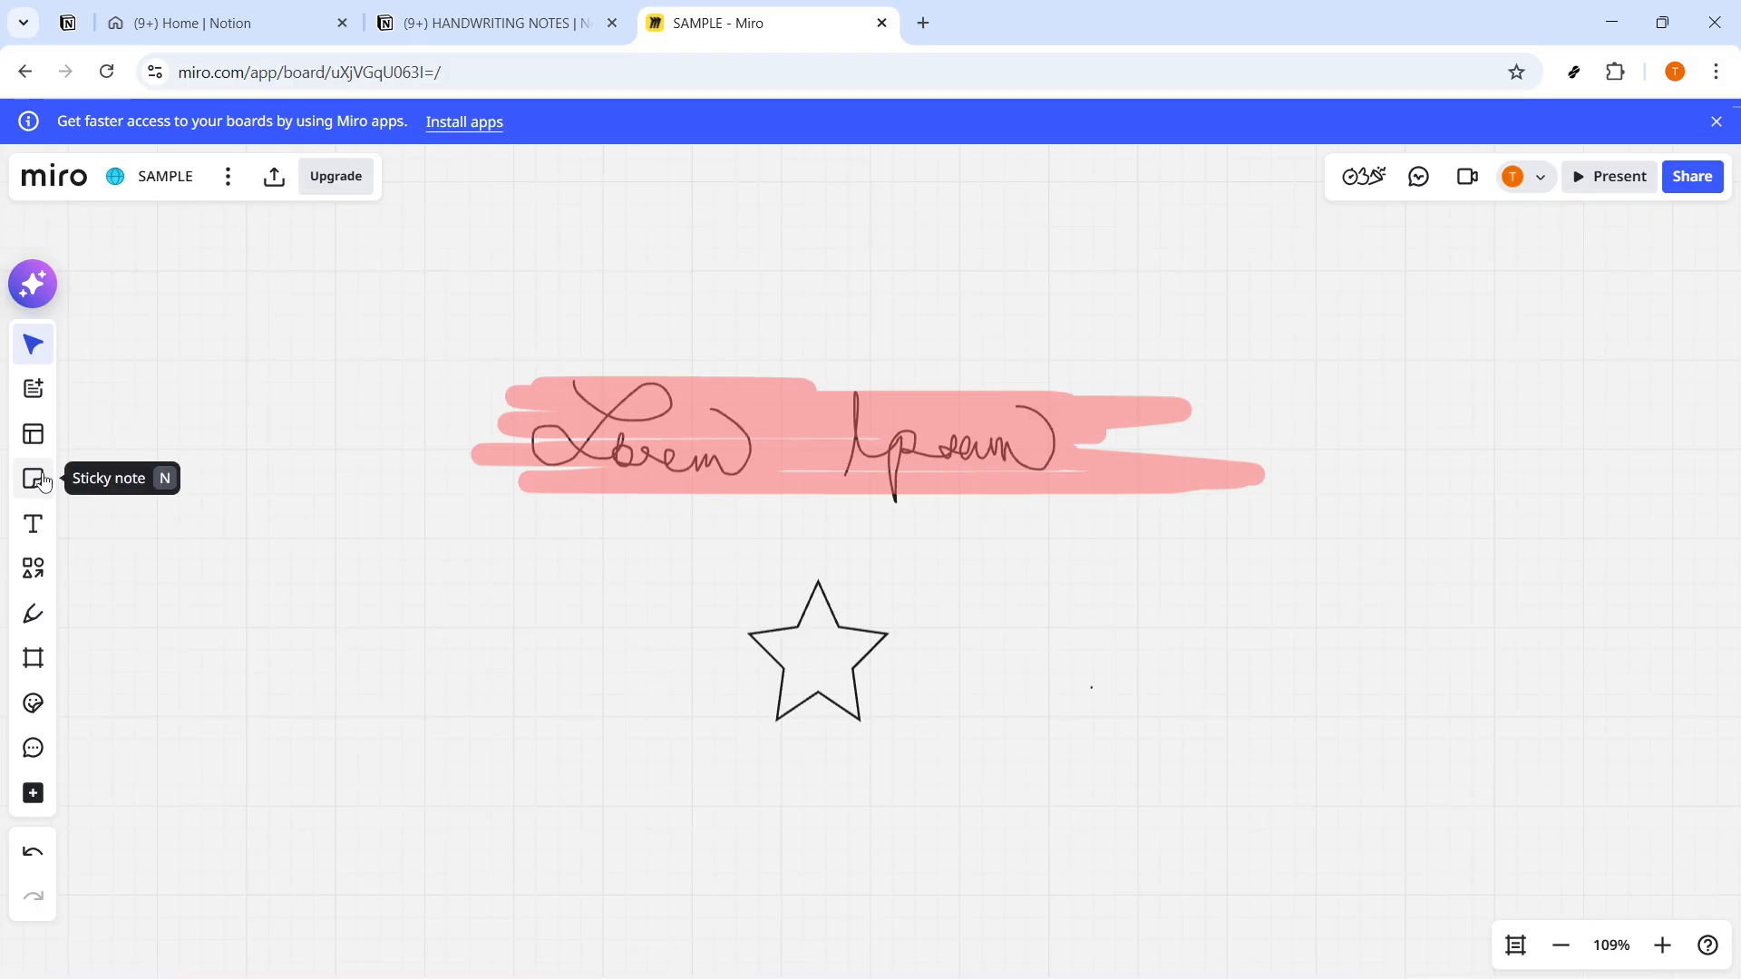
left_click(230, 178)
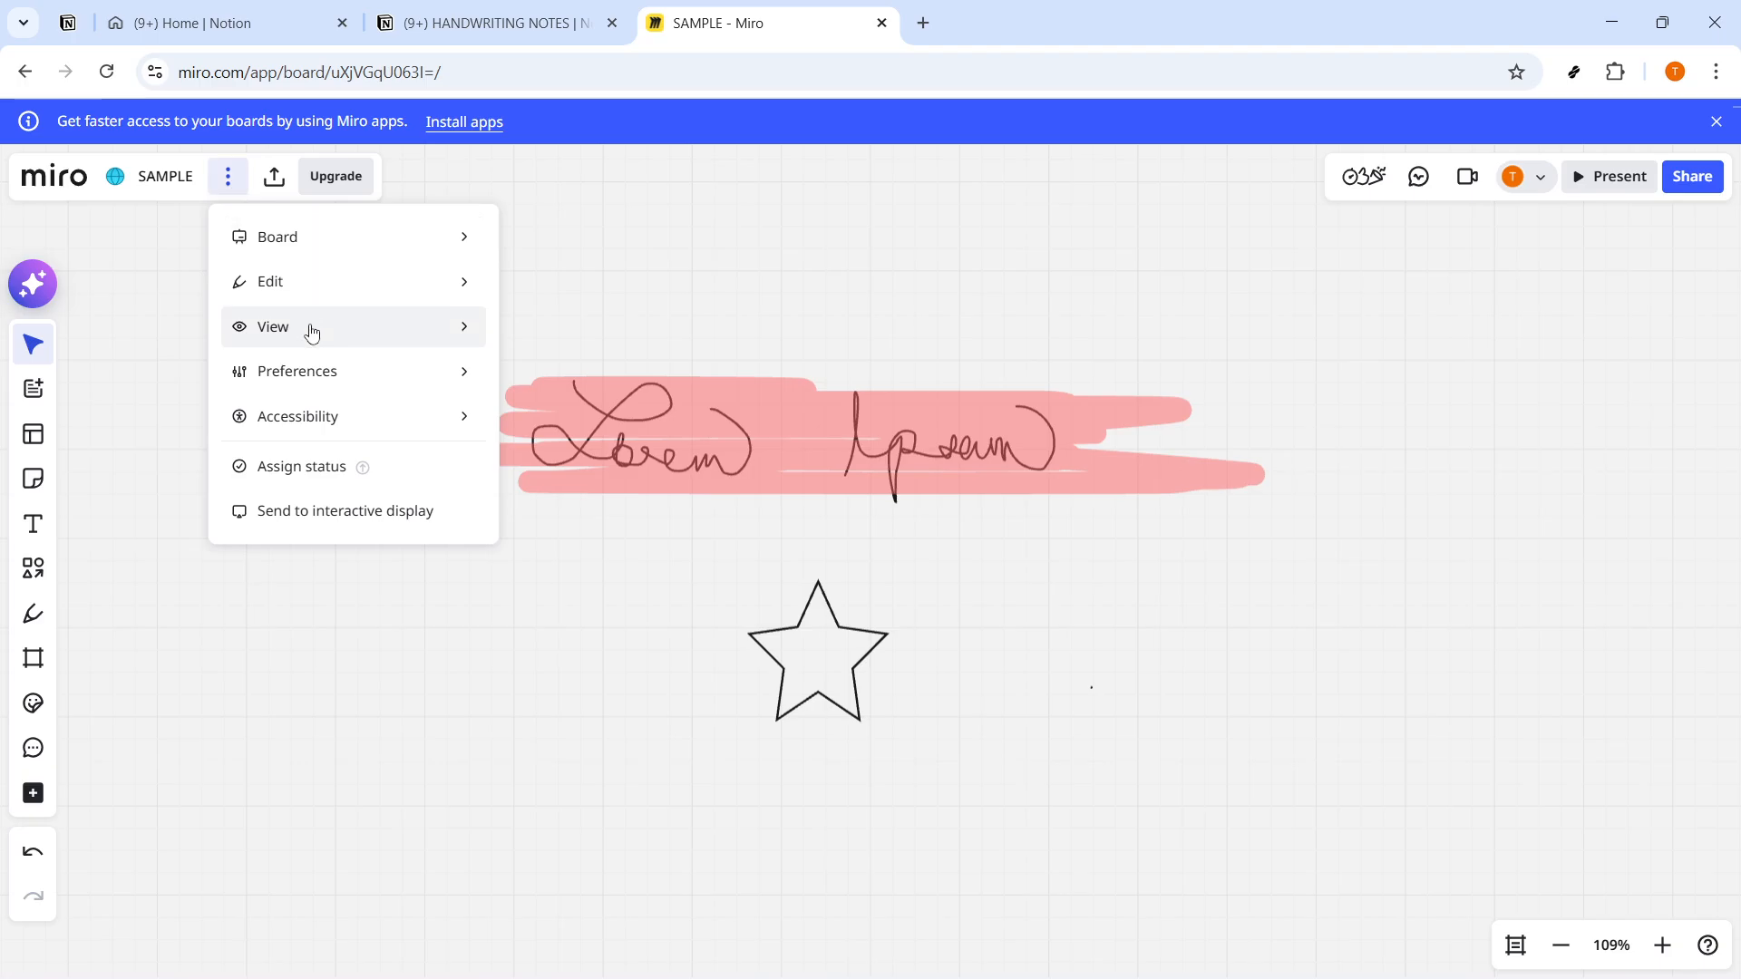
mouse_move(312, 332)
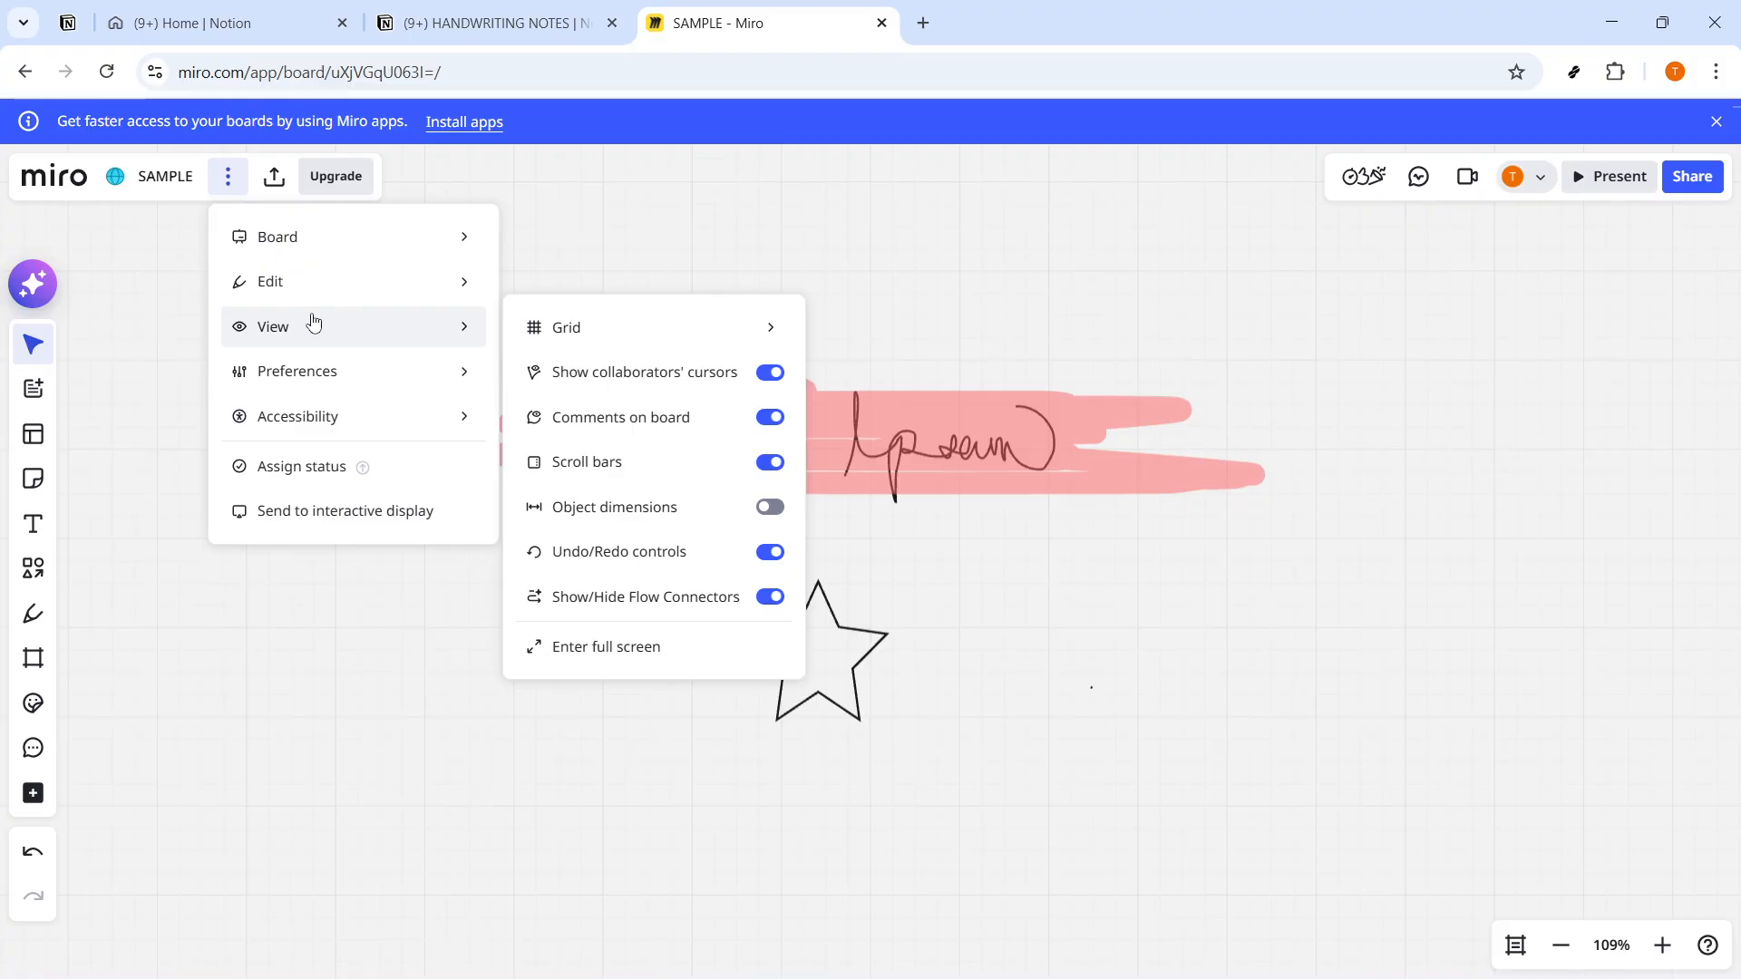